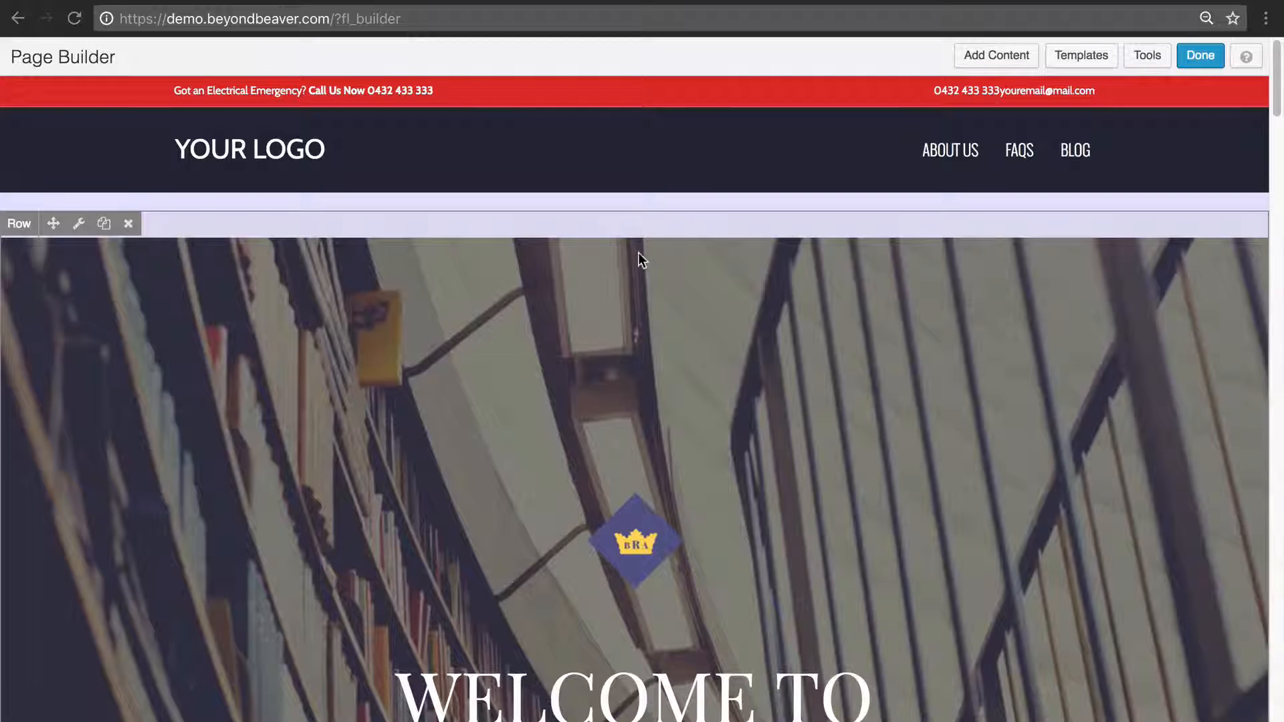
Examine the page's row and column structure, and view the BRA History text module's settings without changing them.
scroll(990, 295, "down", 4)
scroll(980, 271, "down", 20)
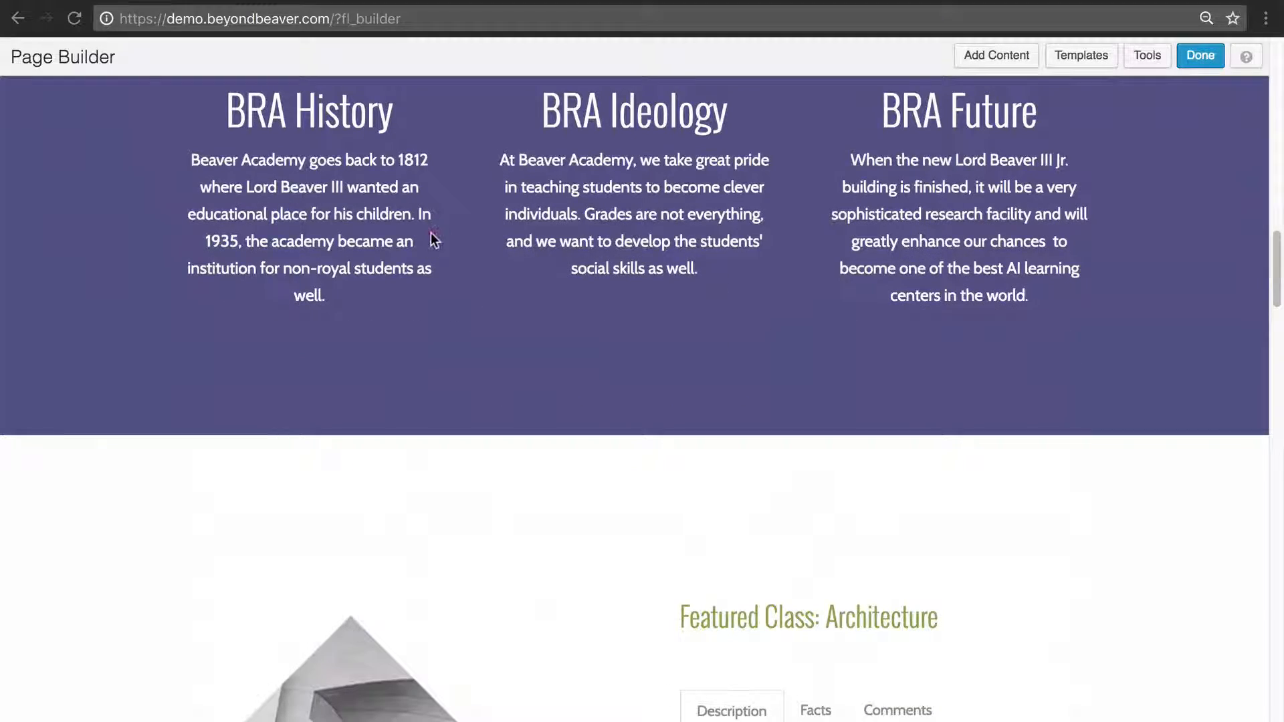
scroll(374, 241, "up", 3)
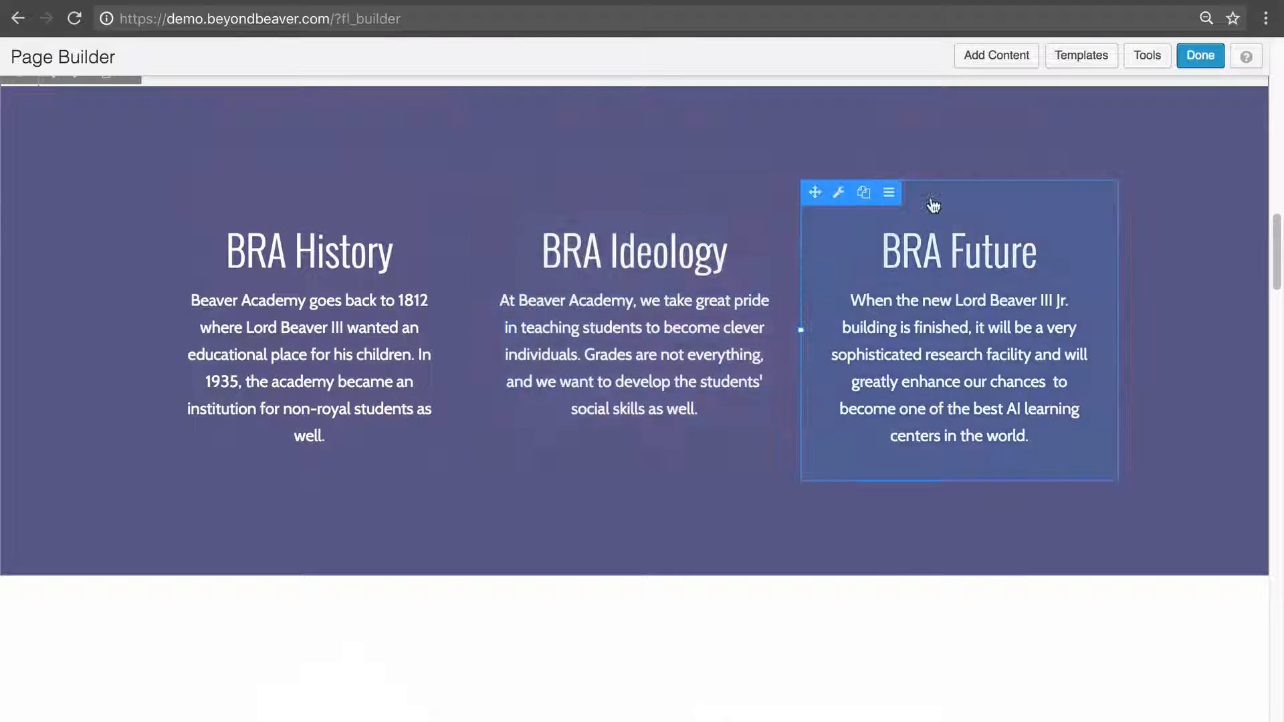
scroll(933, 205, "up", 17)
scroll(774, 274, "down", 9)
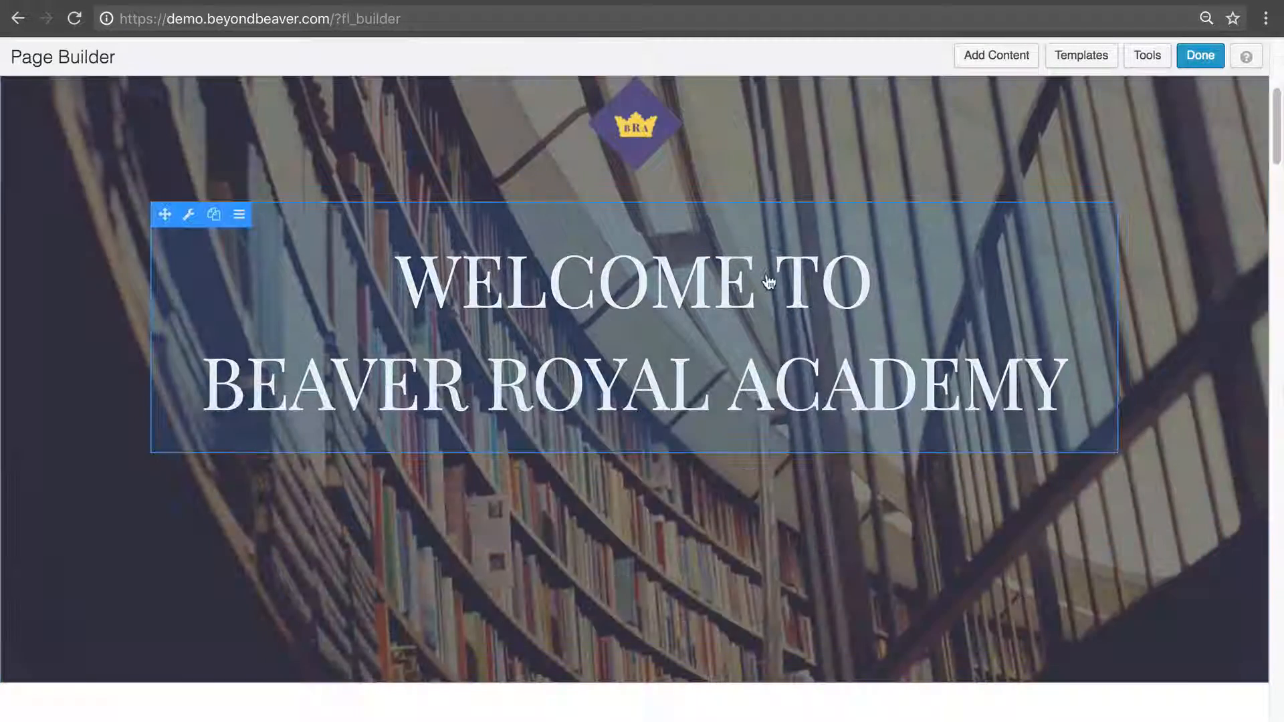
scroll(769, 281, "up", 5)
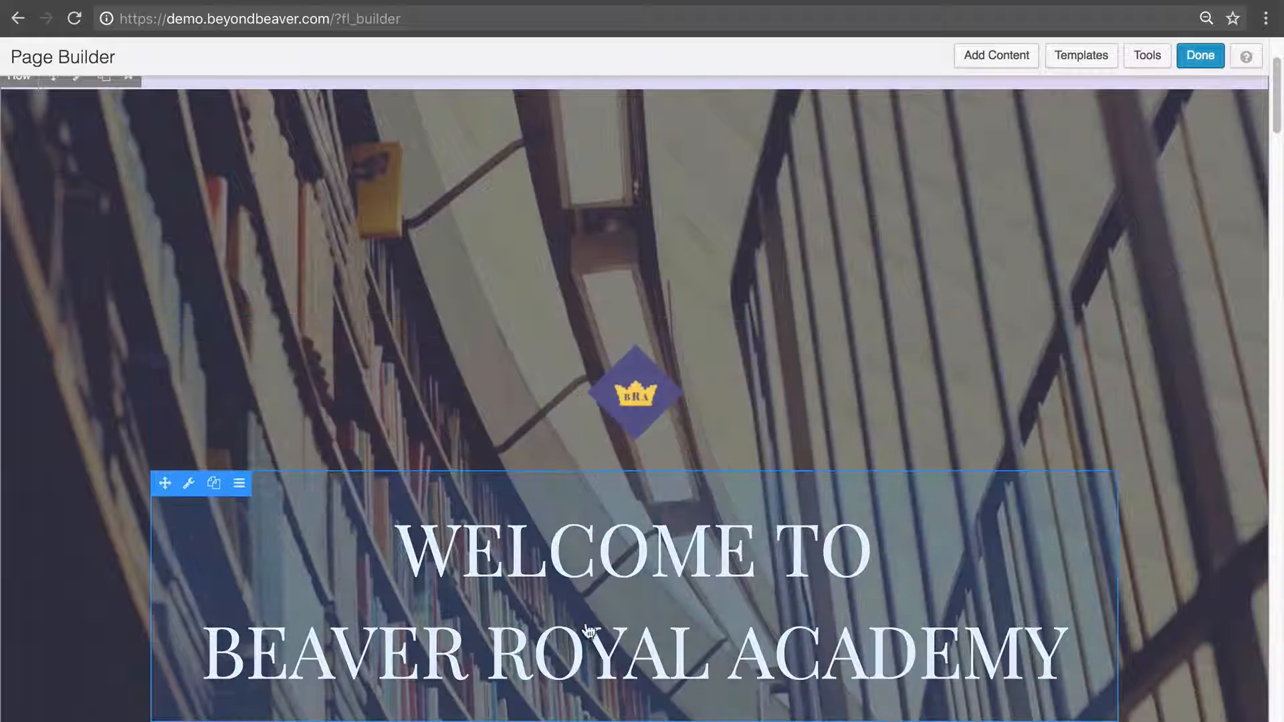
scroll(578, 428, "down", 2)
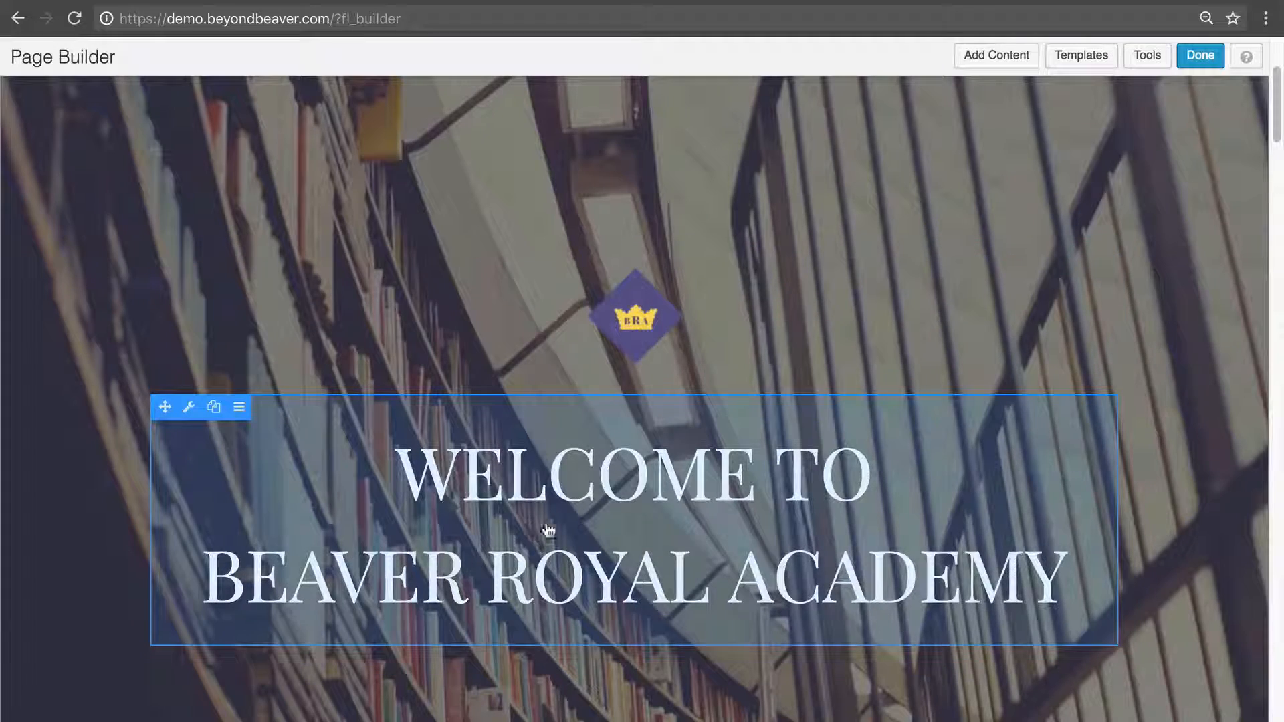
scroll(676, 516, "down", 3)
scroll(674, 499, "down", 13)
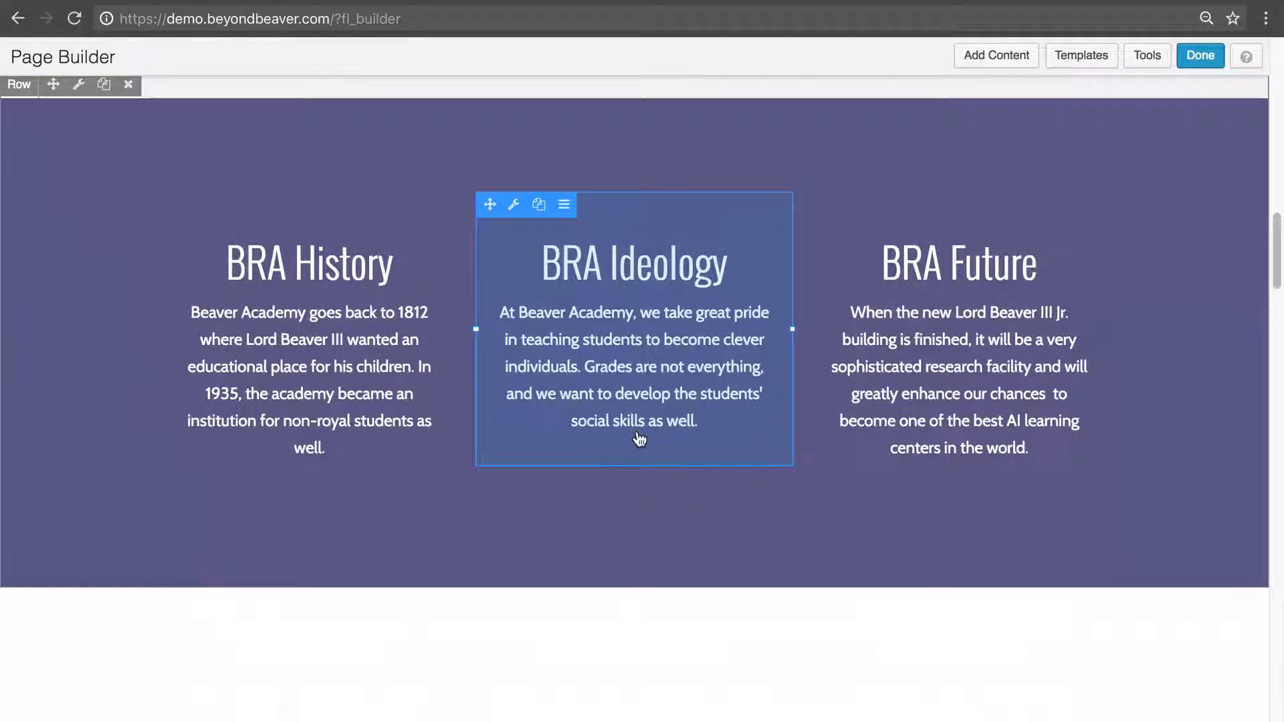
scroll(640, 438, "up", 1)
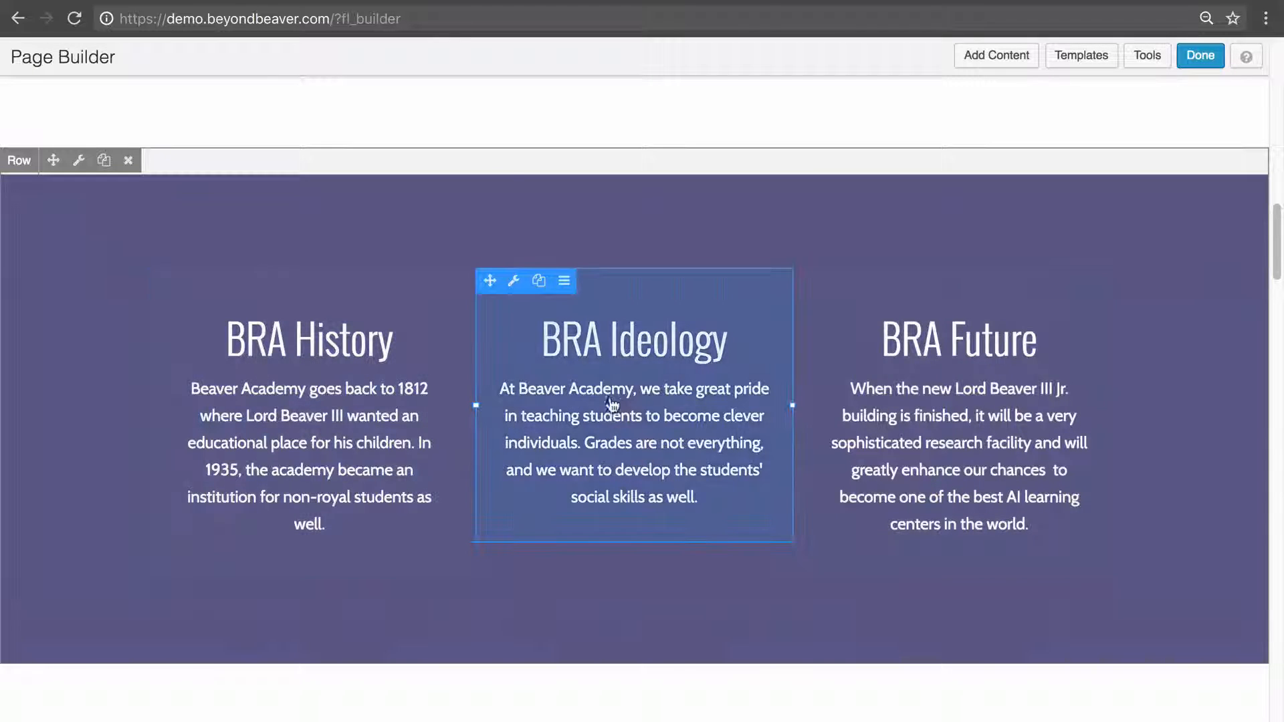
left_click(365, 377)
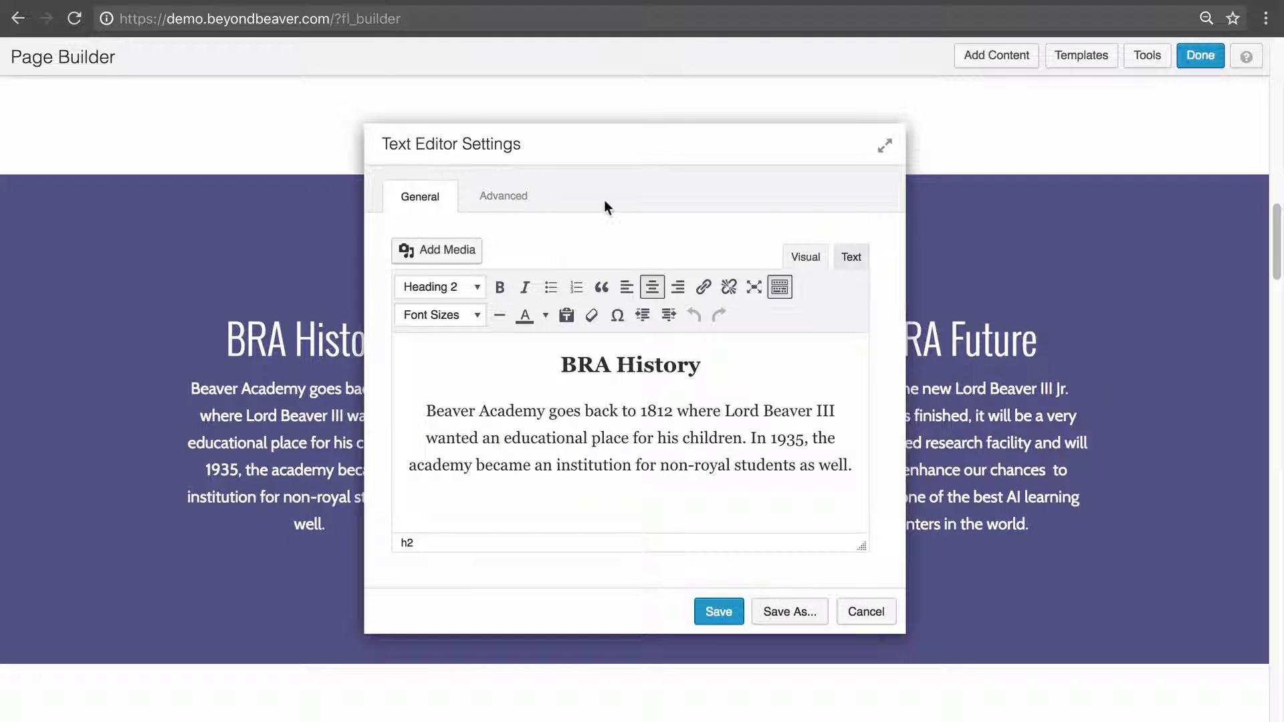
left_click(882, 612)
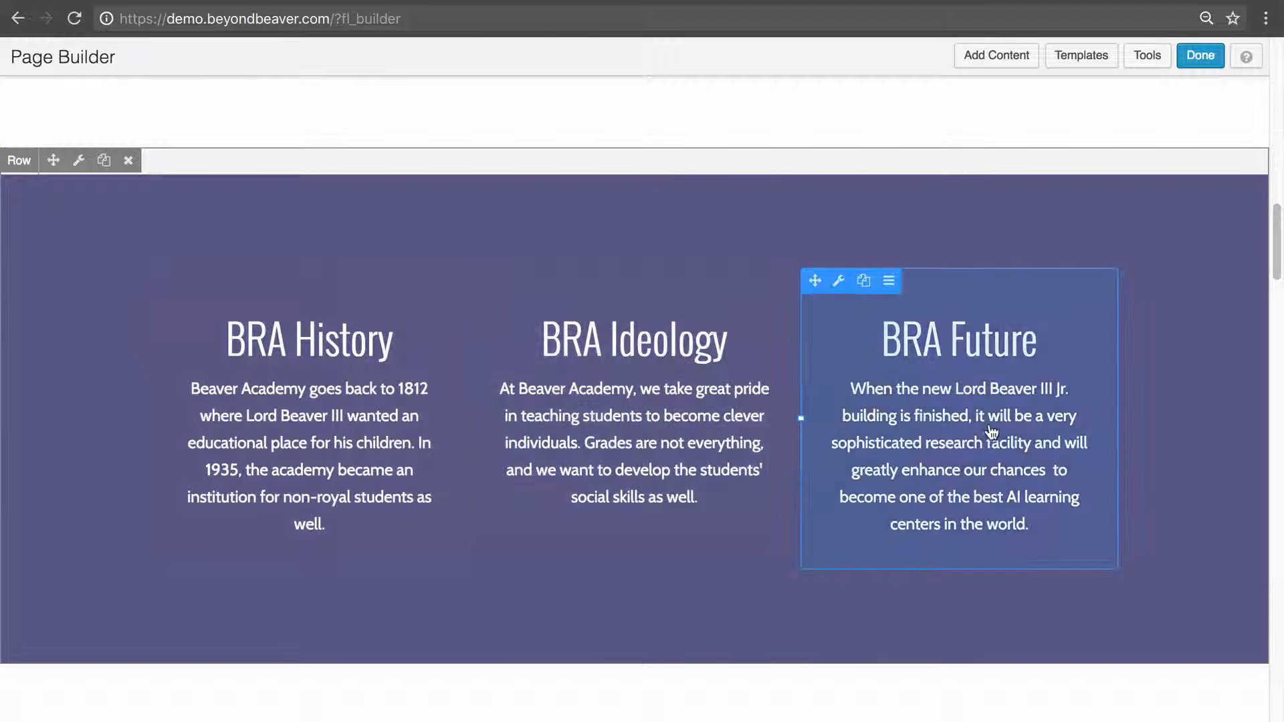
Add a 1-column row above the welcome banner.
scroll(1056, 418, "up", 15)
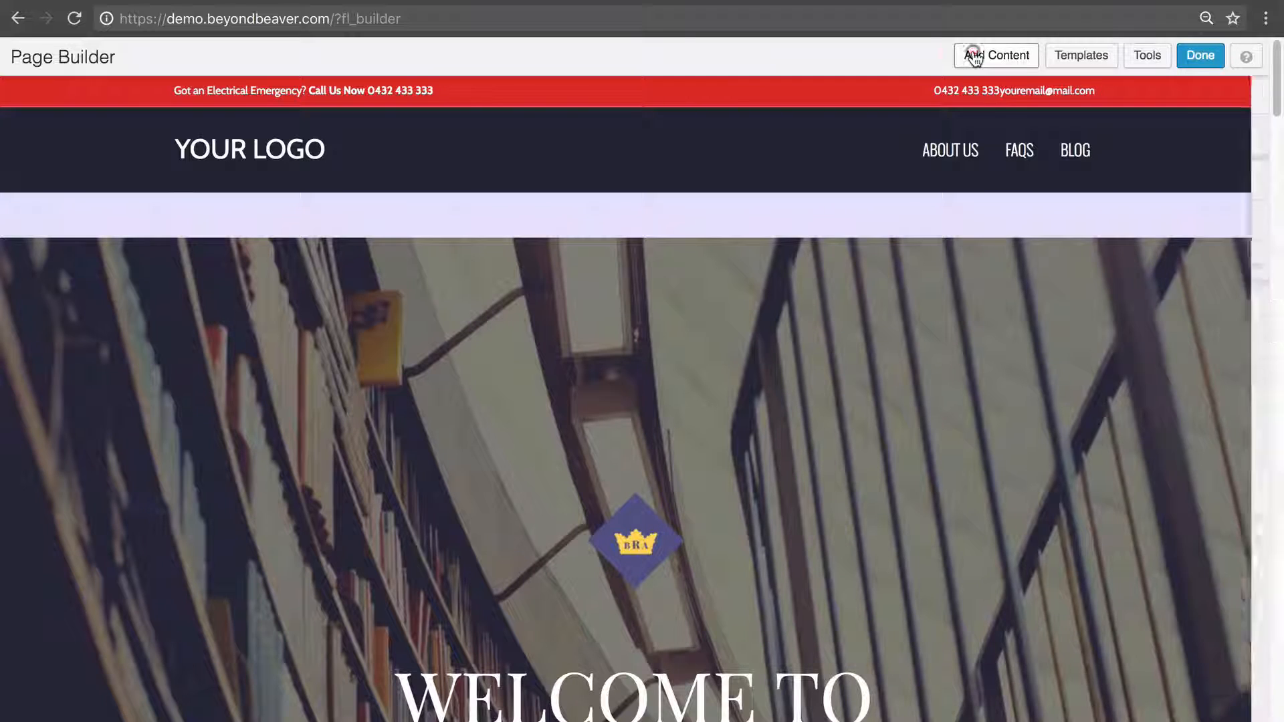
left_click(975, 57)
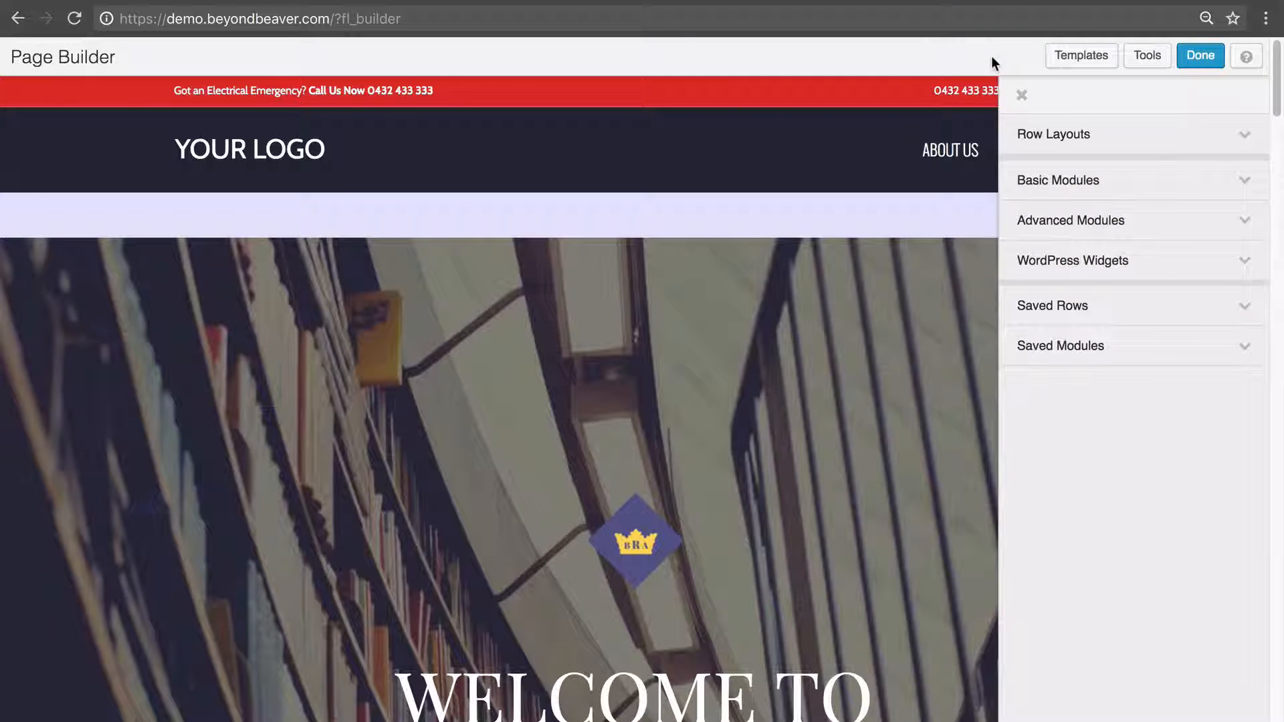
left_click(1094, 137)
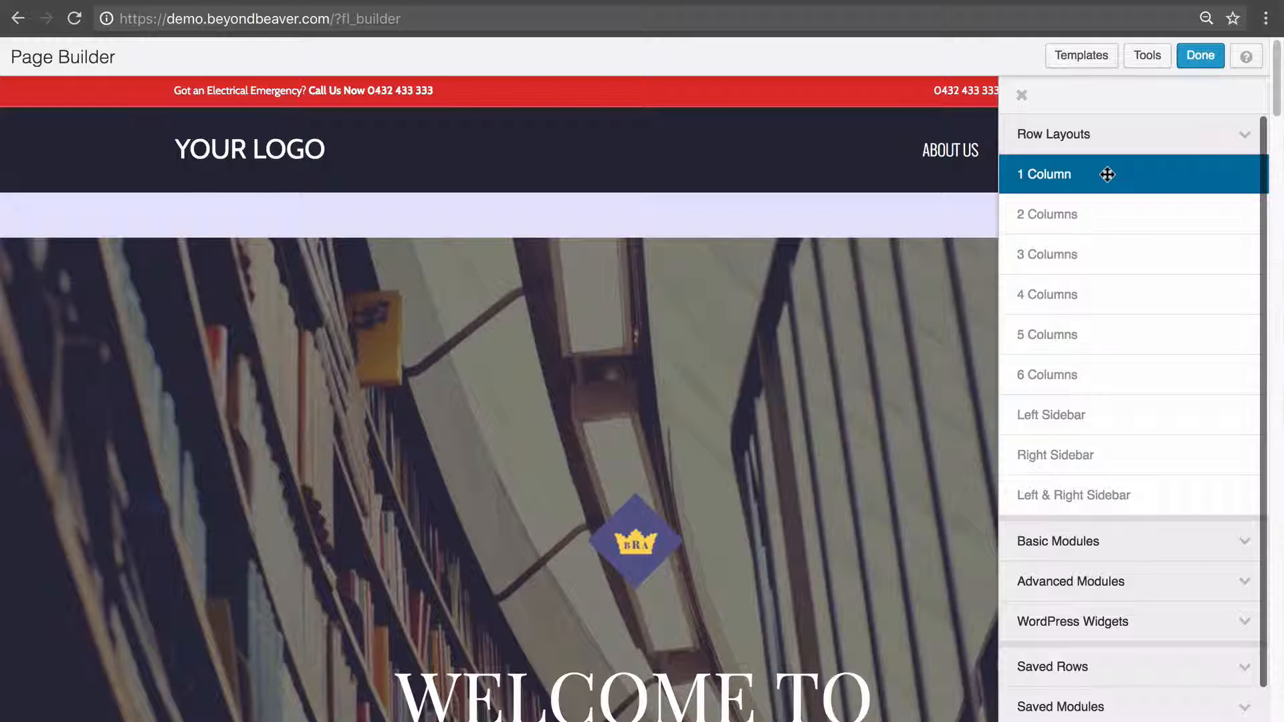
left_click_drag(1107, 175, 568, 252)
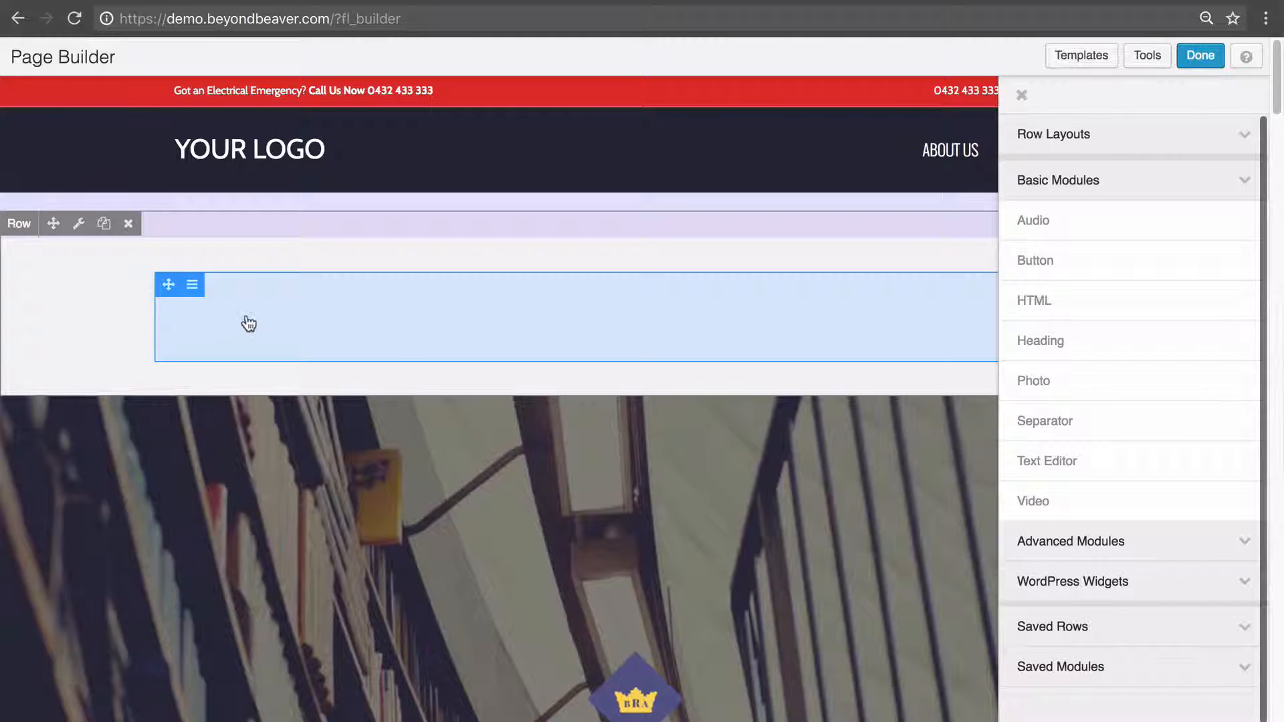
Remove the empty 1-column row above the welcome banner.
left_click(194, 287)
left_click(193, 288)
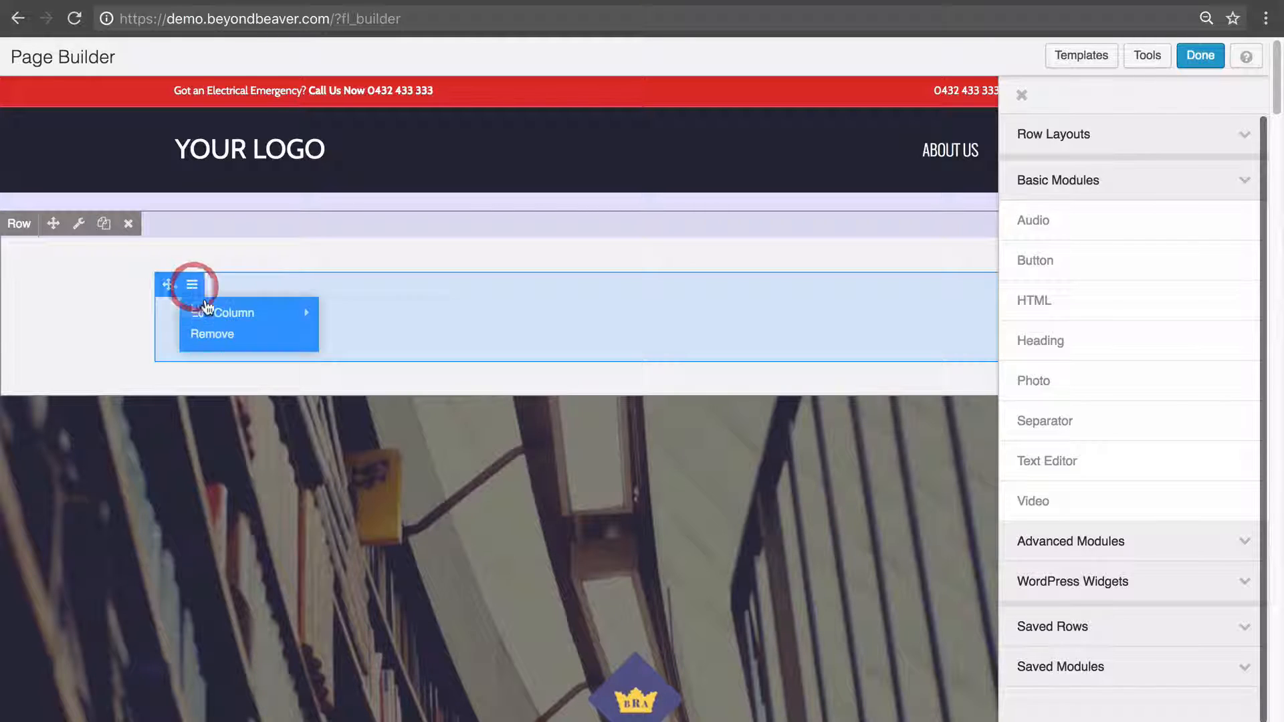
left_click(263, 333)
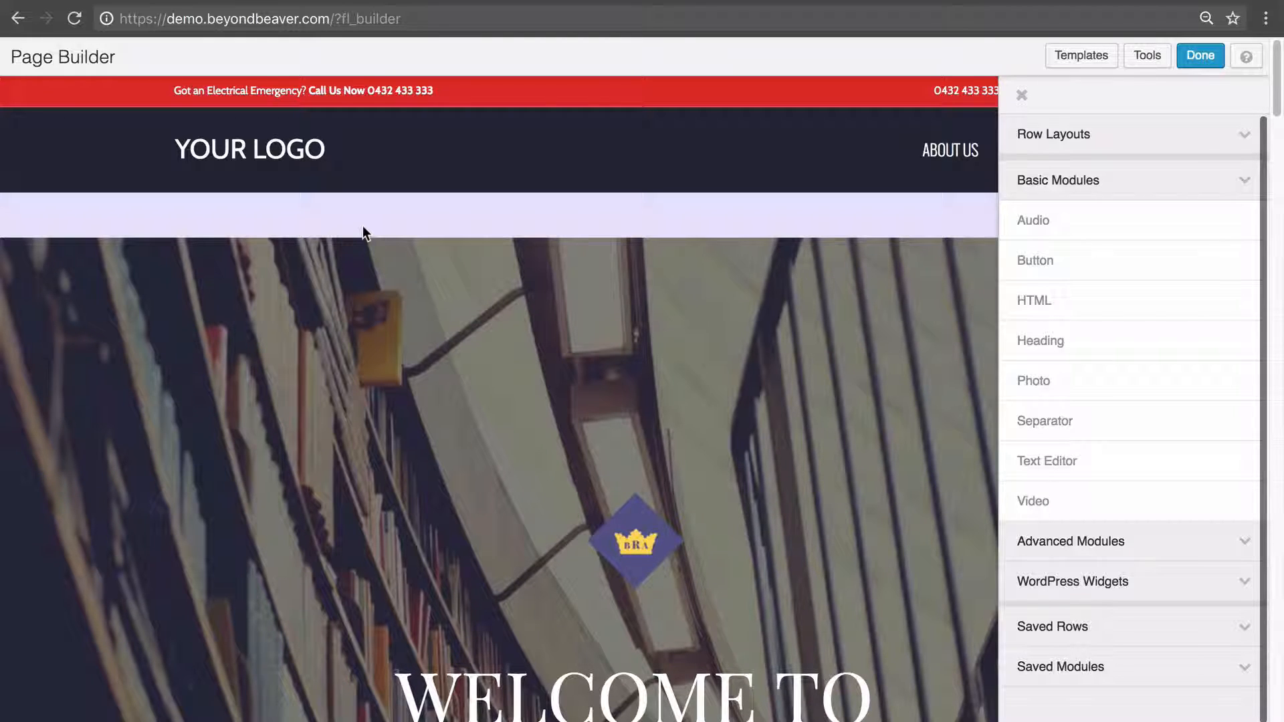
Add a 3-column row between the site header and the welcome banner.
left_click(1119, 135)
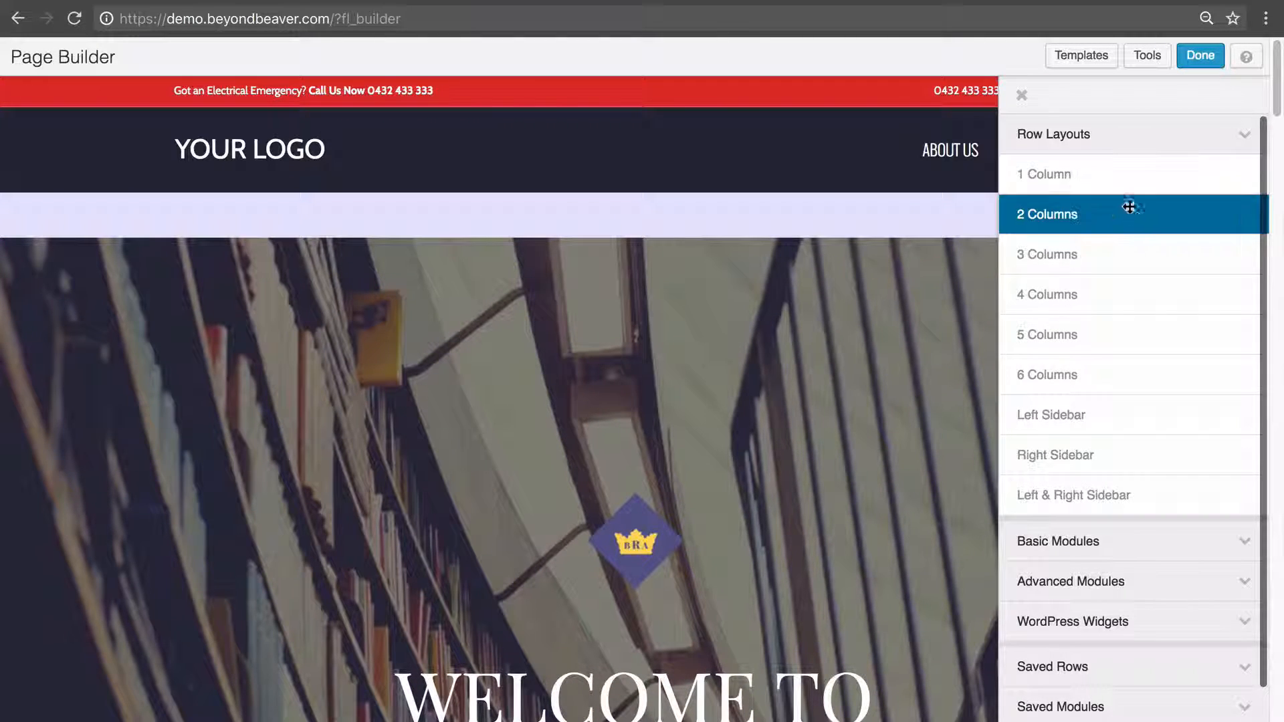
left_click_drag(1136, 271, 620, 242)
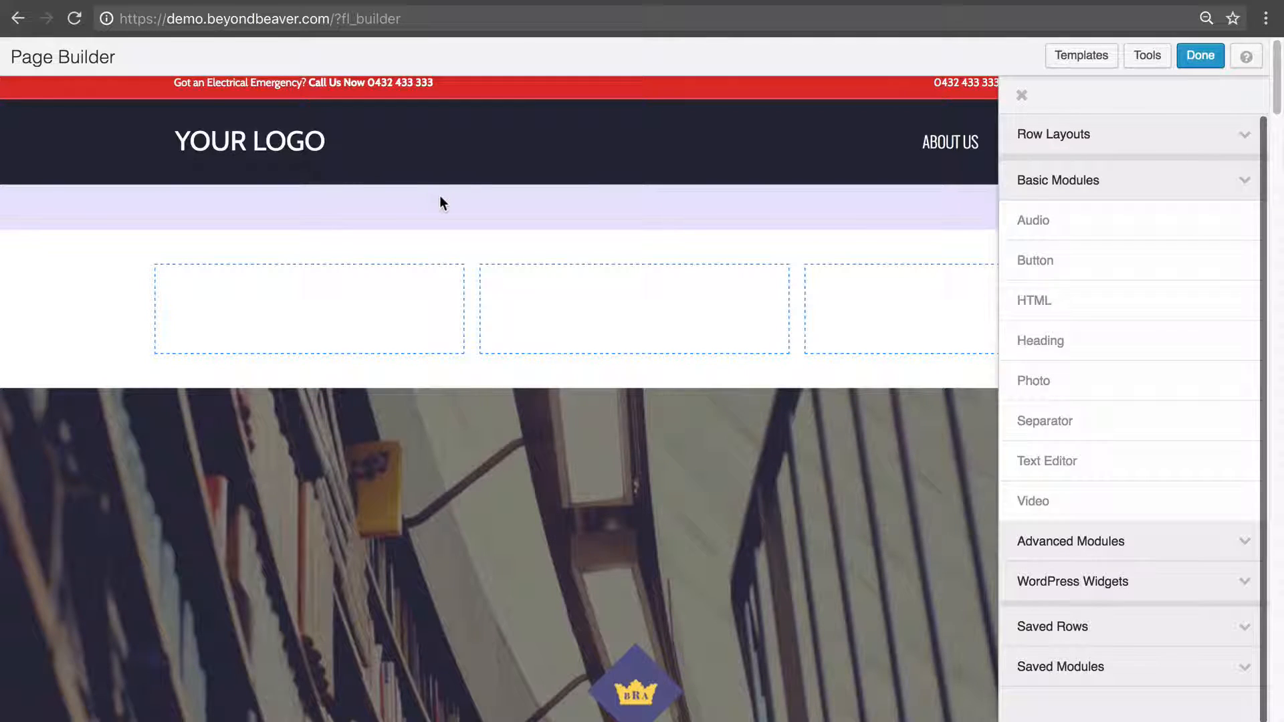
scroll(440, 195, "down", 1)
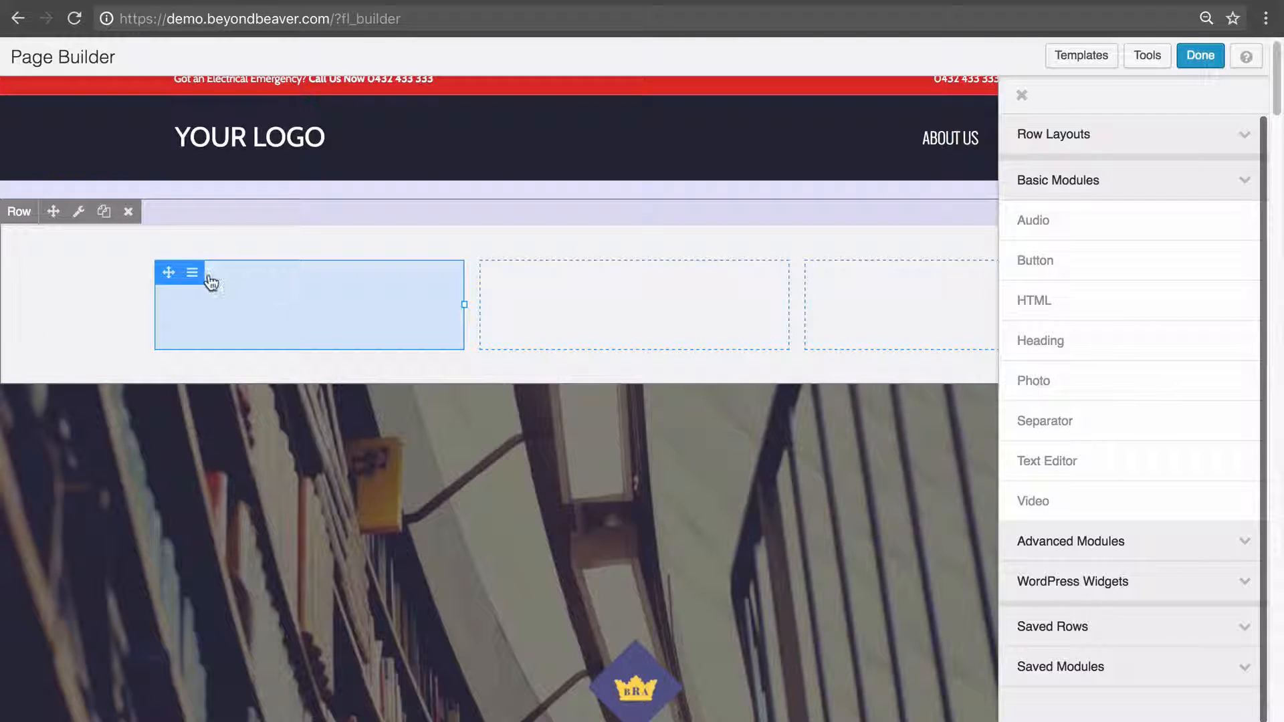
Remove two of the empty columns from the 3-column row, leaving a single full-width column.
left_click(193, 274)
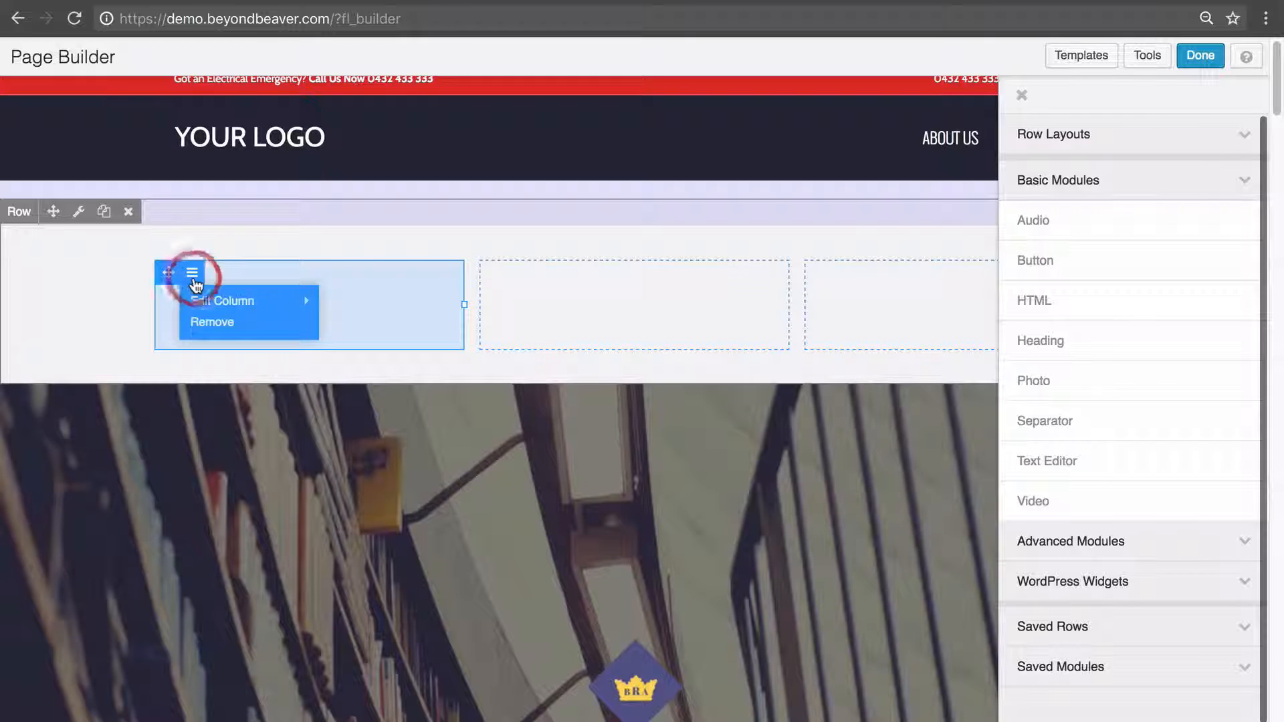
left_click(262, 323)
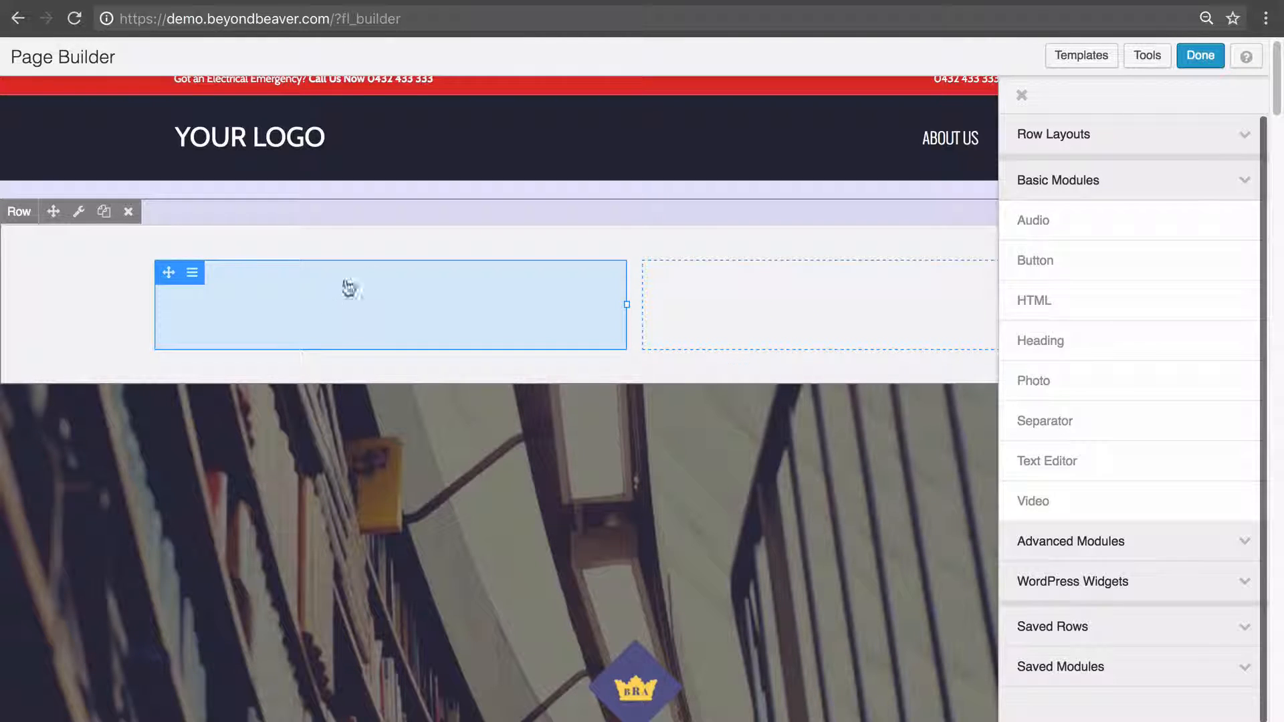
left_click(192, 272)
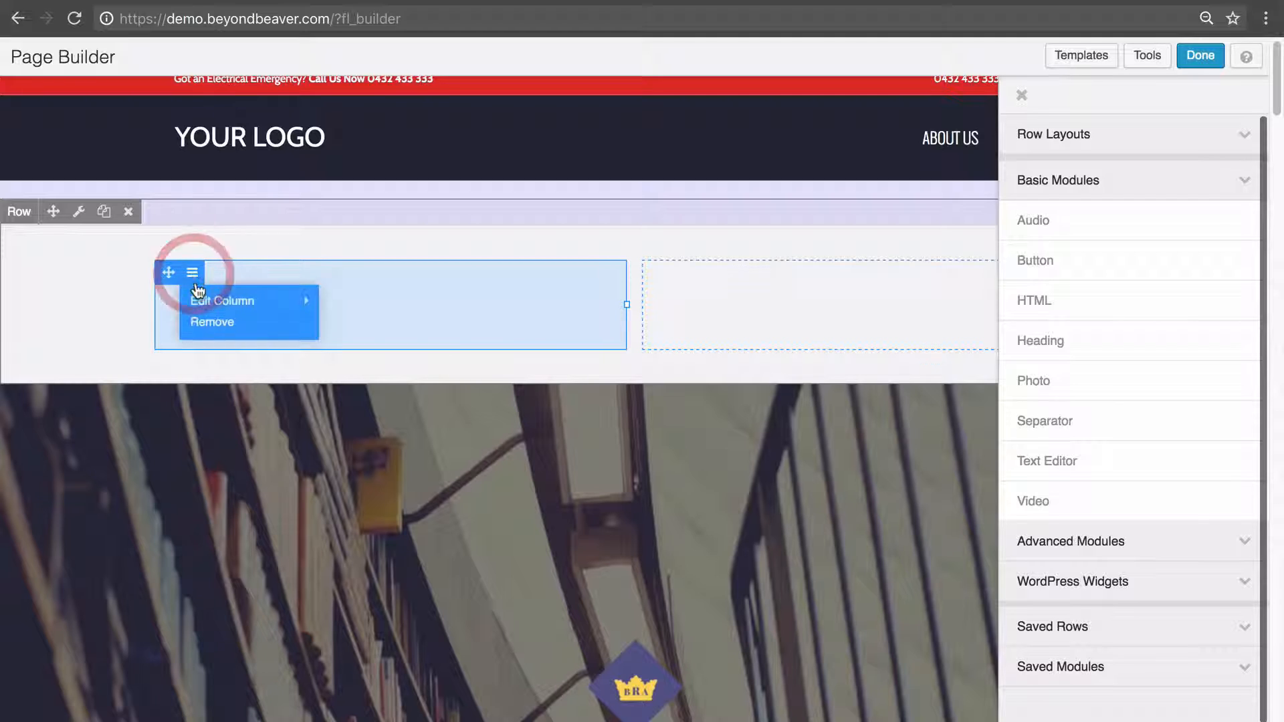
left_click(207, 323)
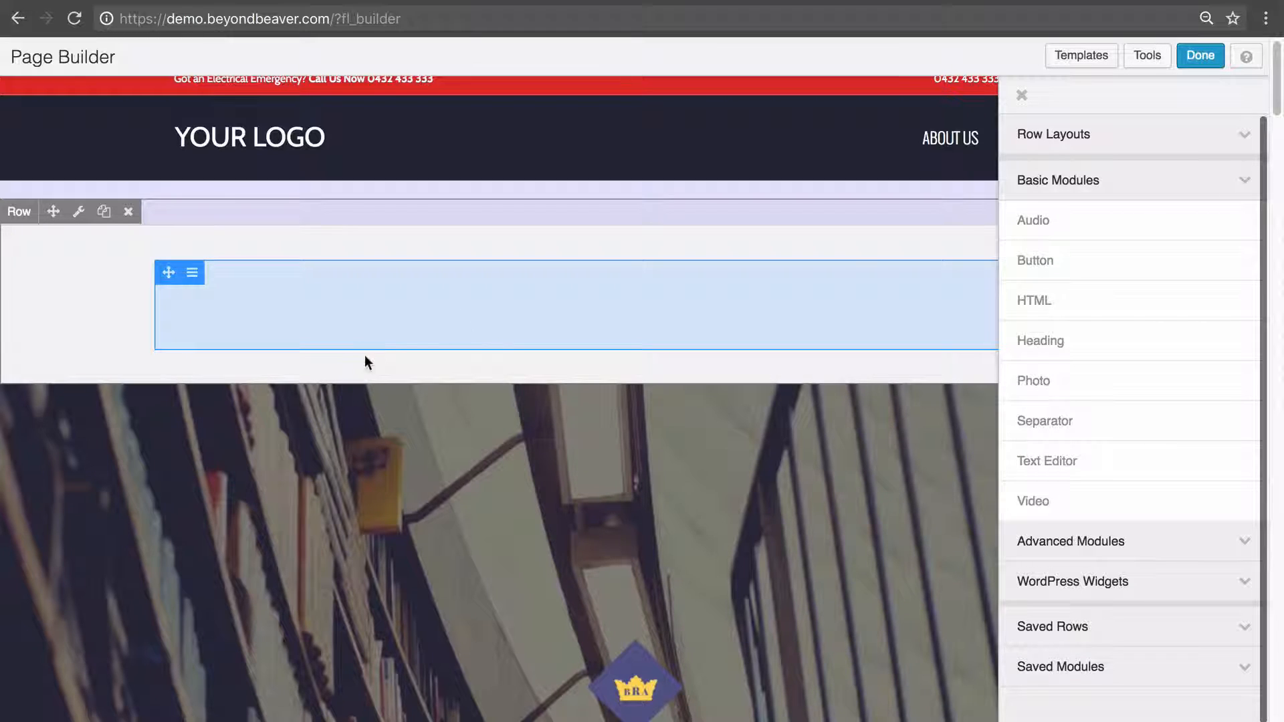
Insert a 1-column layout into the existing empty row so that two full-width columns are stacked in it.
left_click(1022, 95)
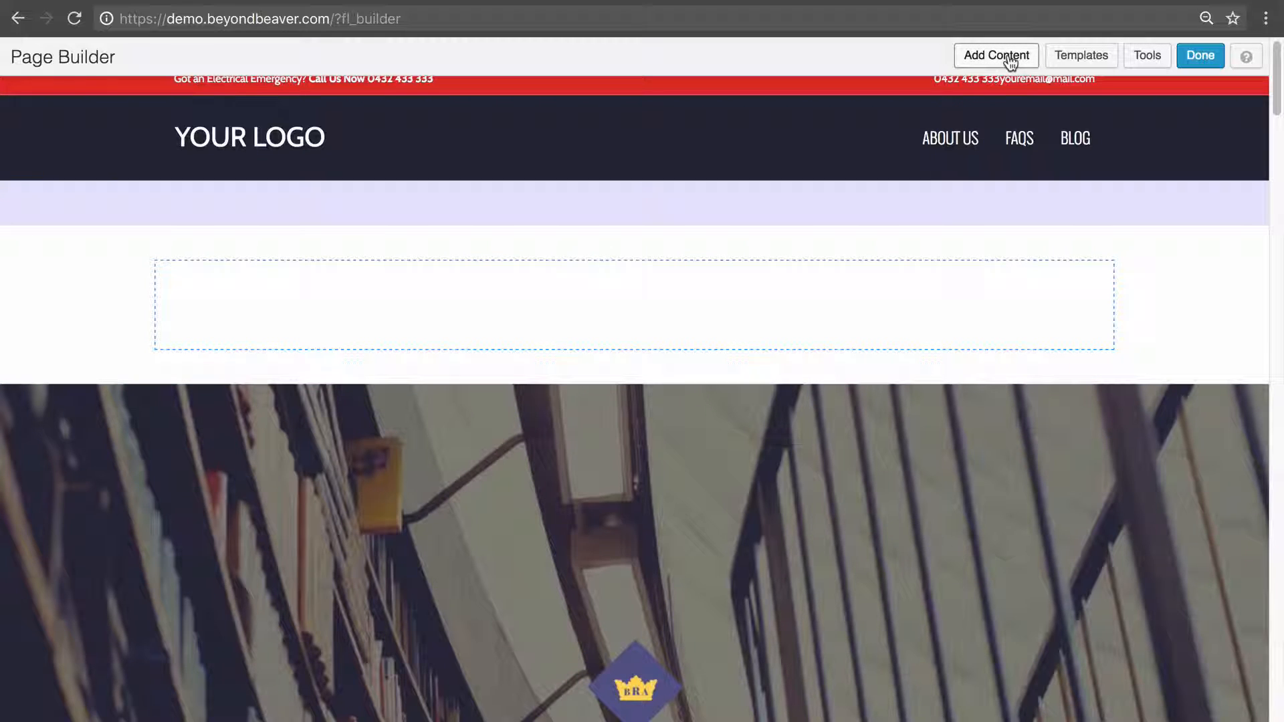
left_click(1006, 59)
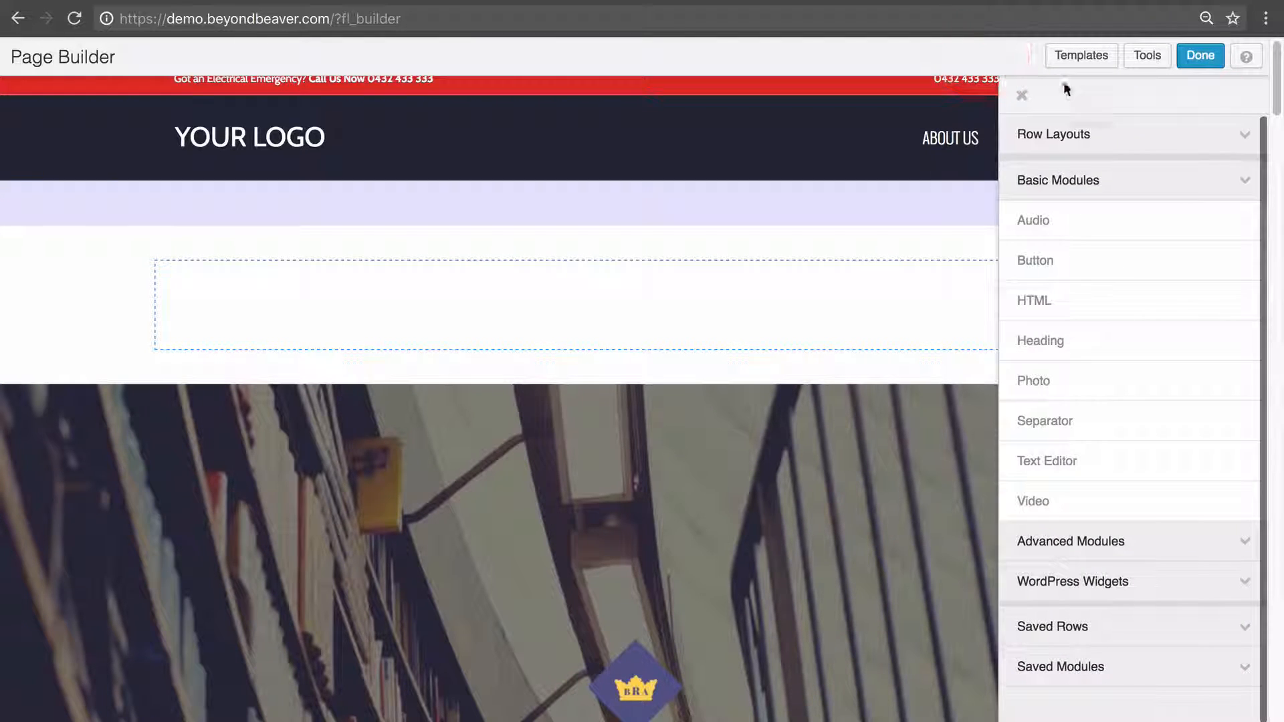
left_click(1113, 137)
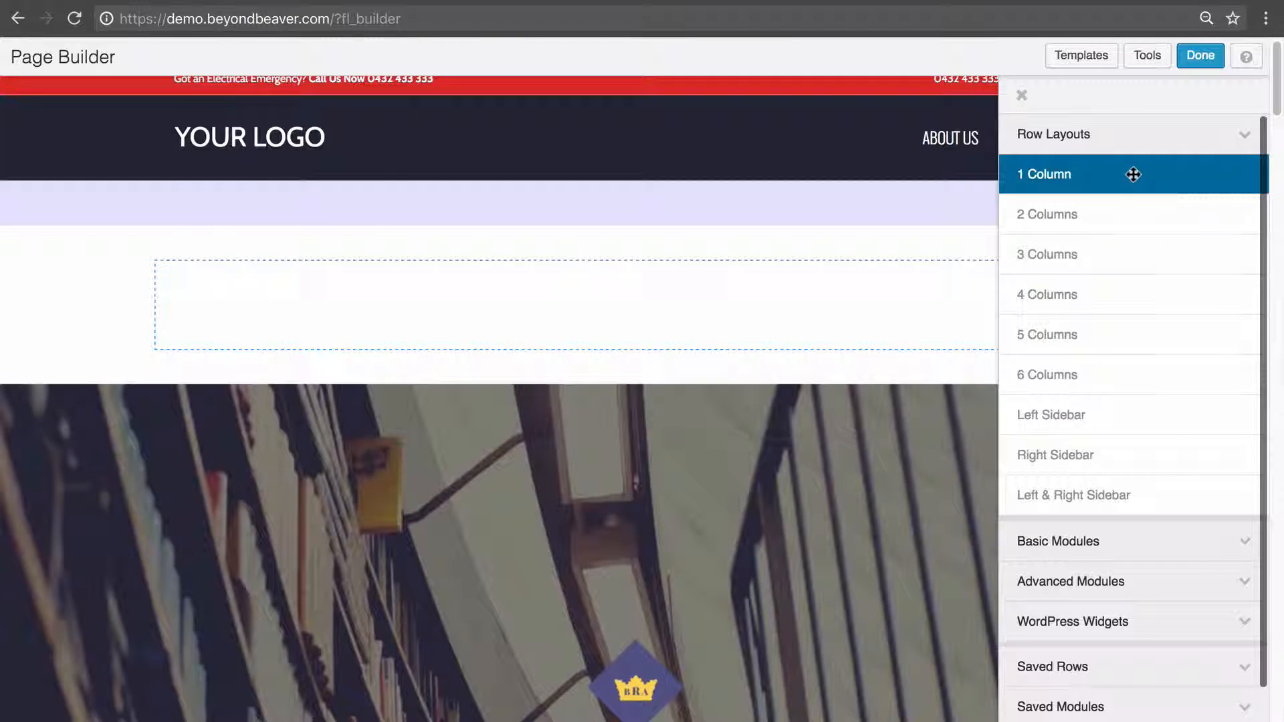
left_click_drag(1133, 174, 648, 269)
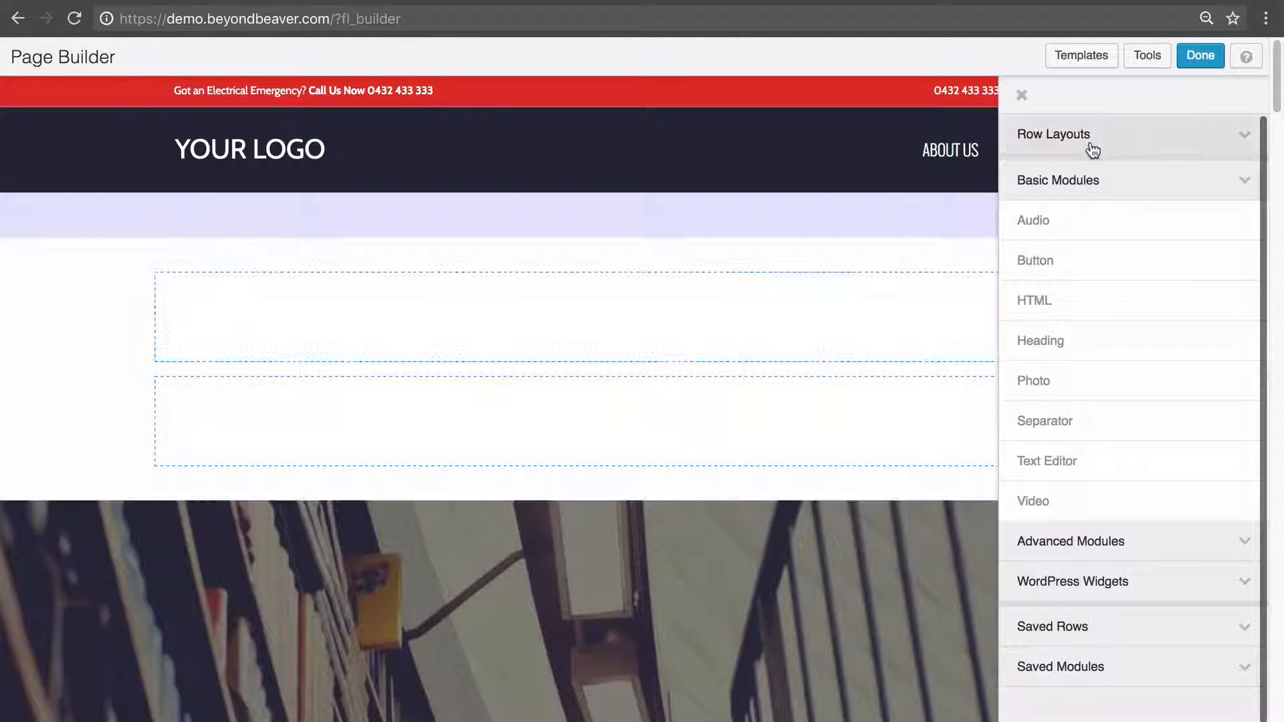
Insert a 1-column layout beside the upper full-width column, splitting that level into two side-by-side columns.
left_click(1090, 137)
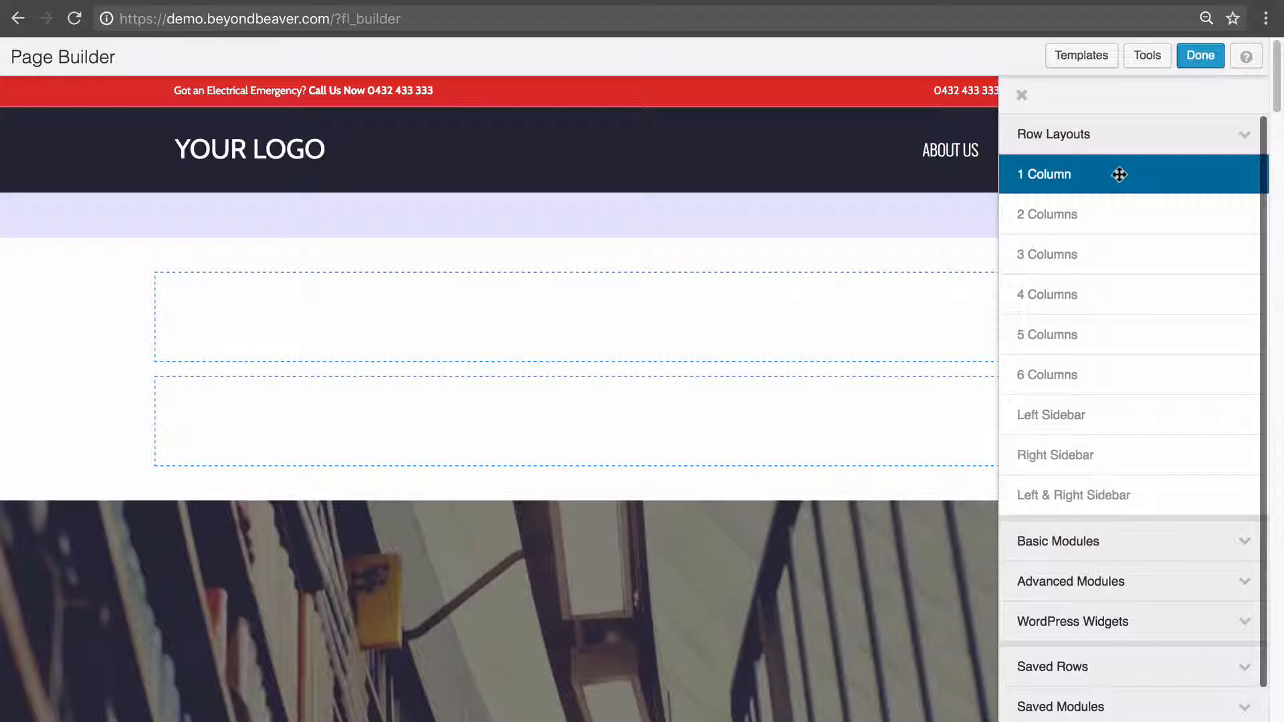
left_click_drag(1119, 175, 1110, 322)
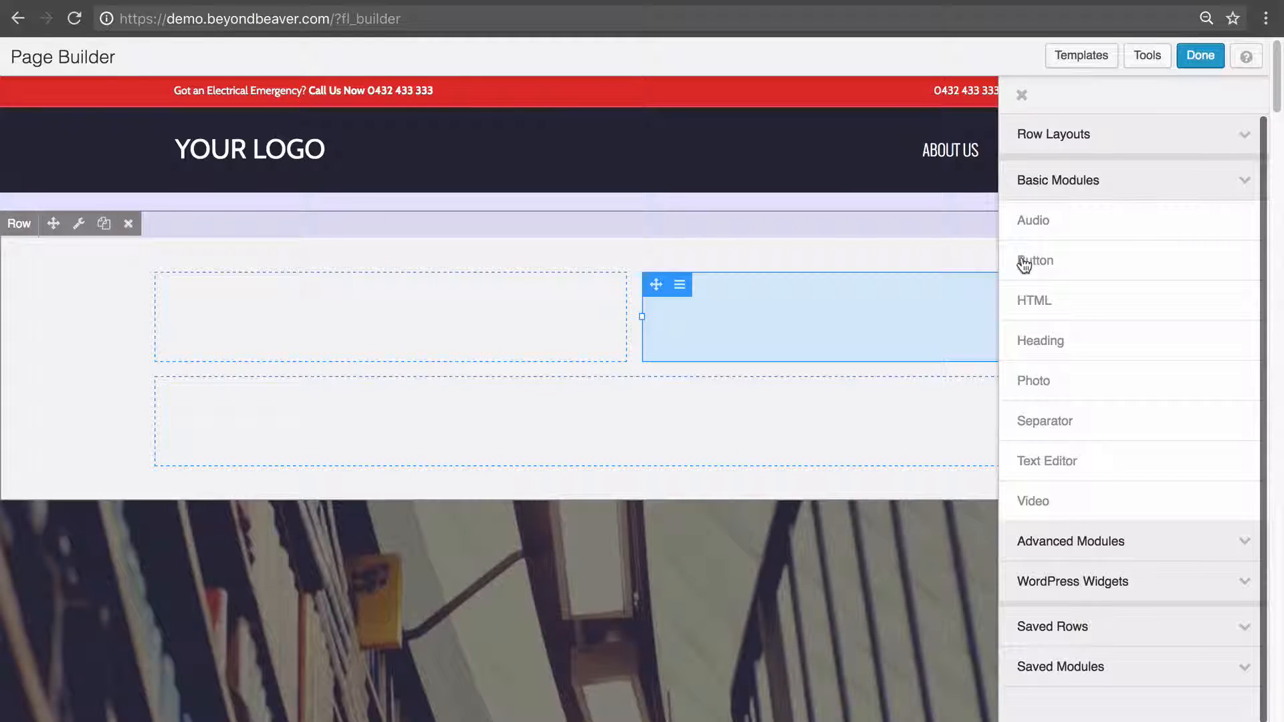
Insert a 2-column layout between the two upper columns to make four columns on that level.
left_click(1055, 137)
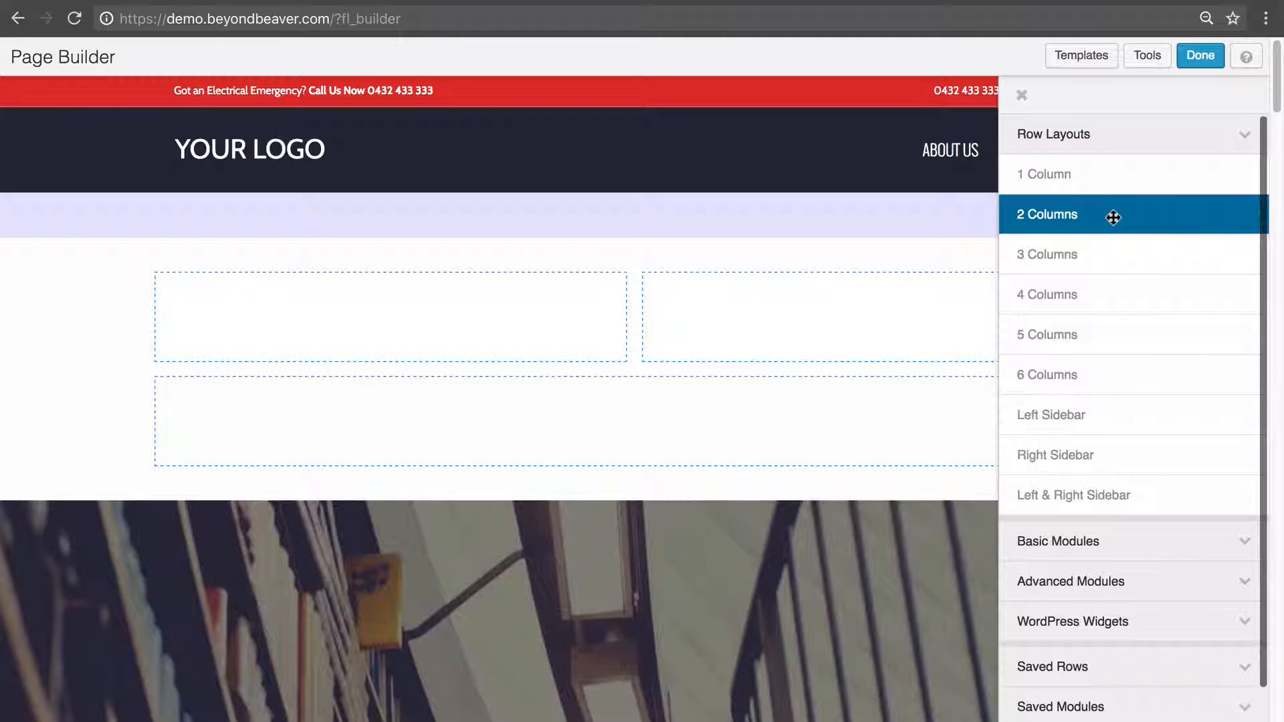
left_click_drag(1114, 217, 1116, 344)
left_click_drag(1115, 343, 632, 342)
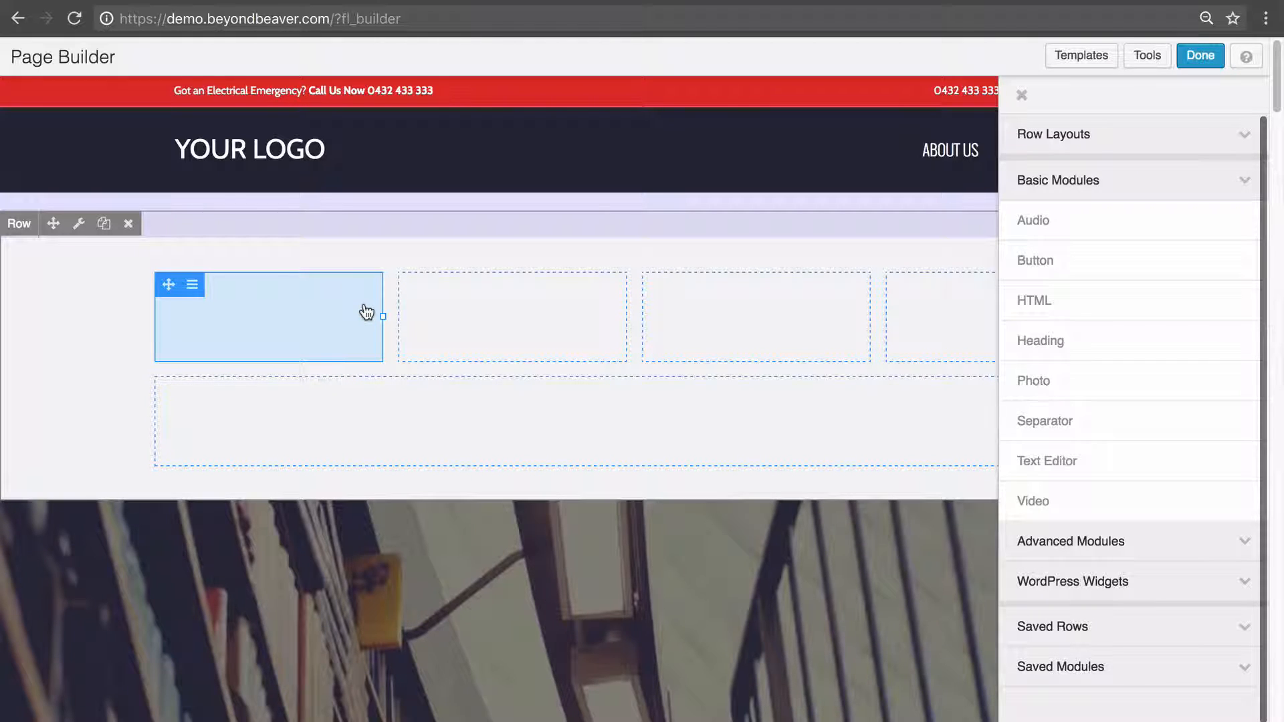
Resize the first of the four upper columns against its neighbour, trying 32.9% and 8.0% before widening it slightly from the narrow size.
left_click_drag(381, 315, 458, 314)
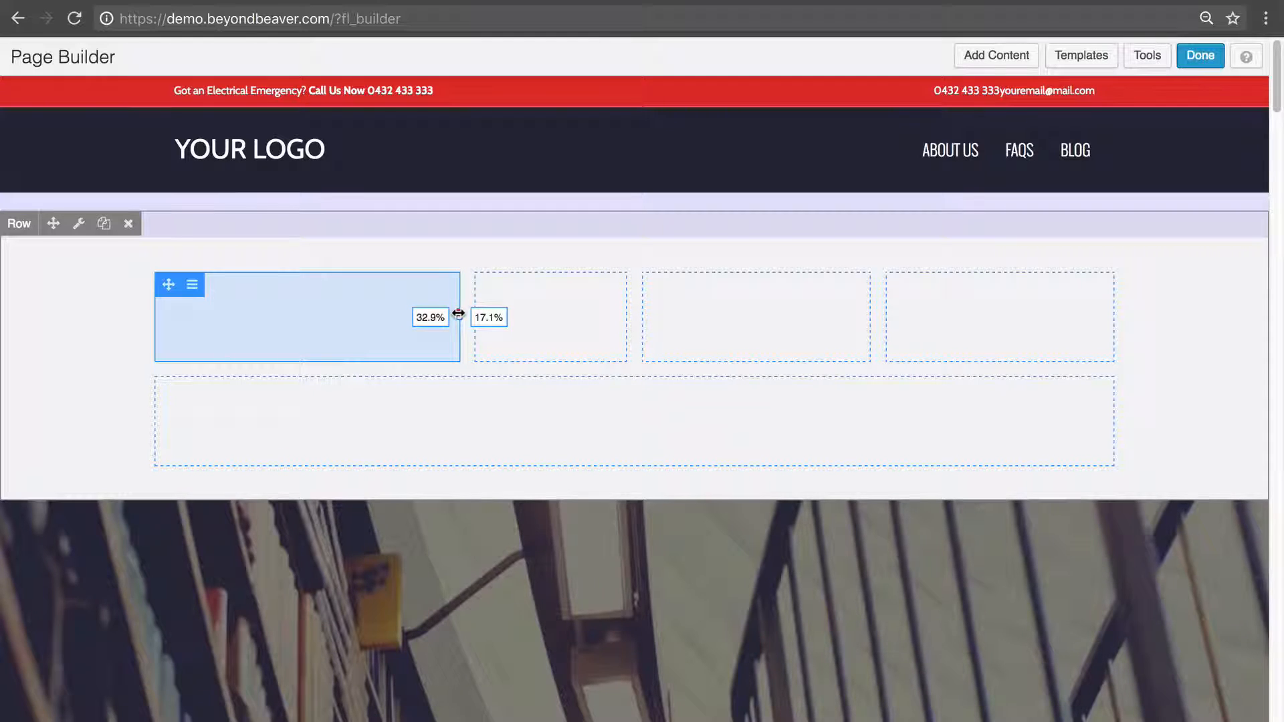
left_click_drag(458, 314, 210, 317)
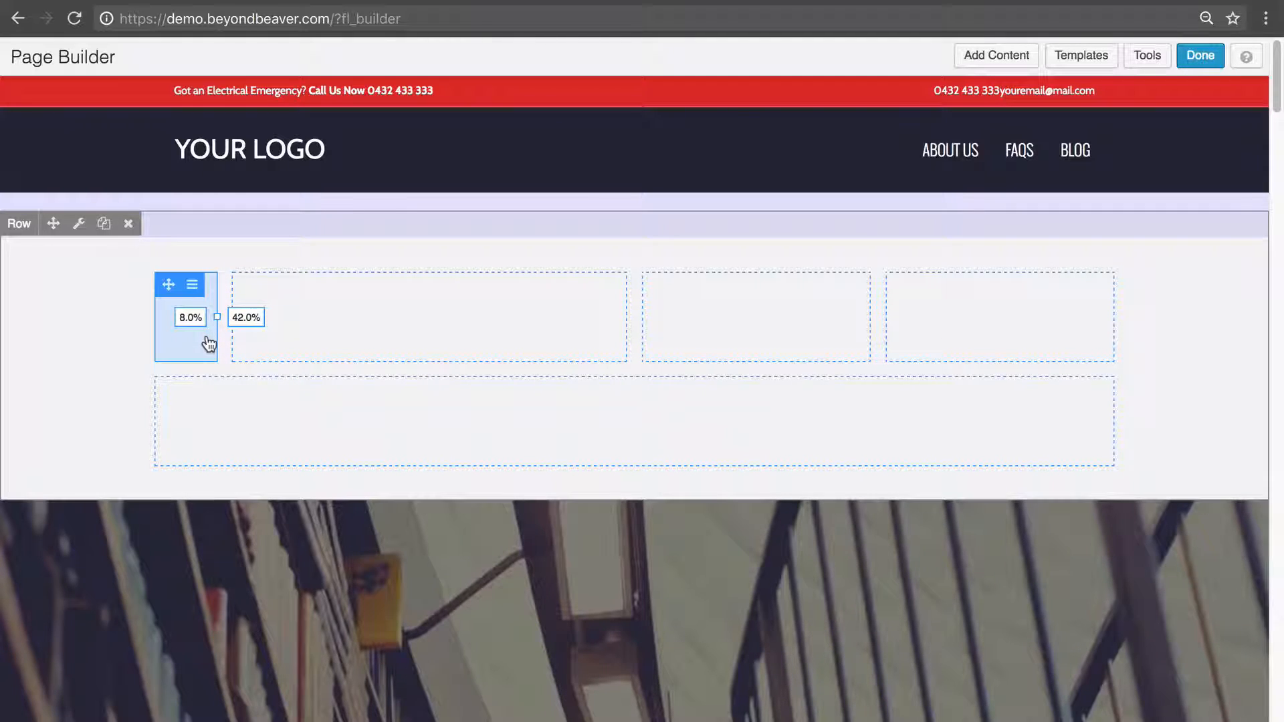
left_click_drag(206, 346, 182, 331)
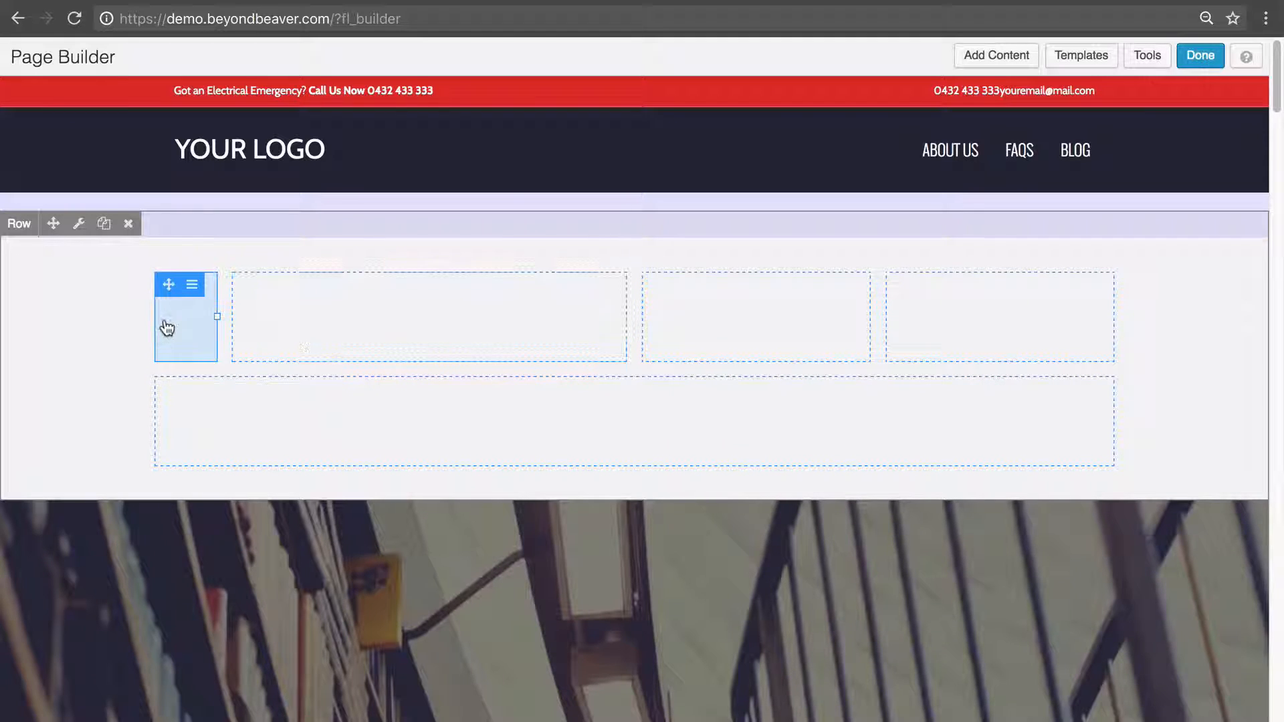
left_click_drag(216, 319, 198, 318)
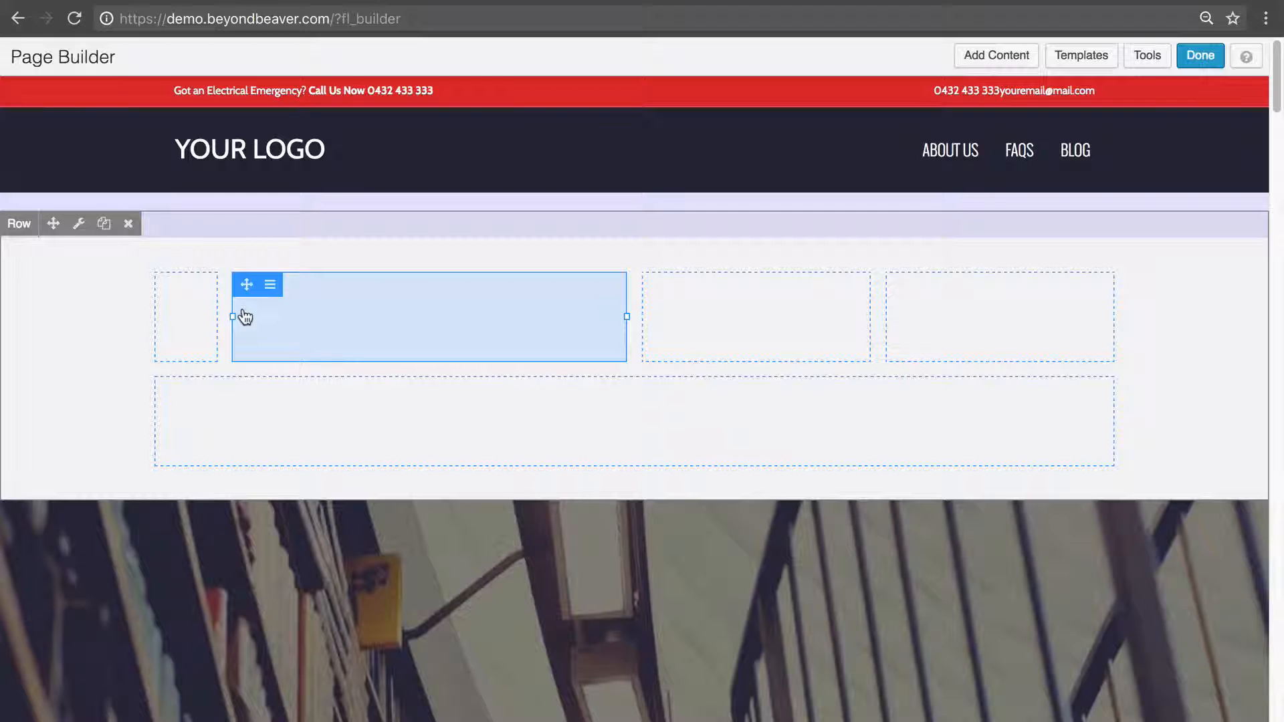
left_click_drag(229, 316, 280, 318)
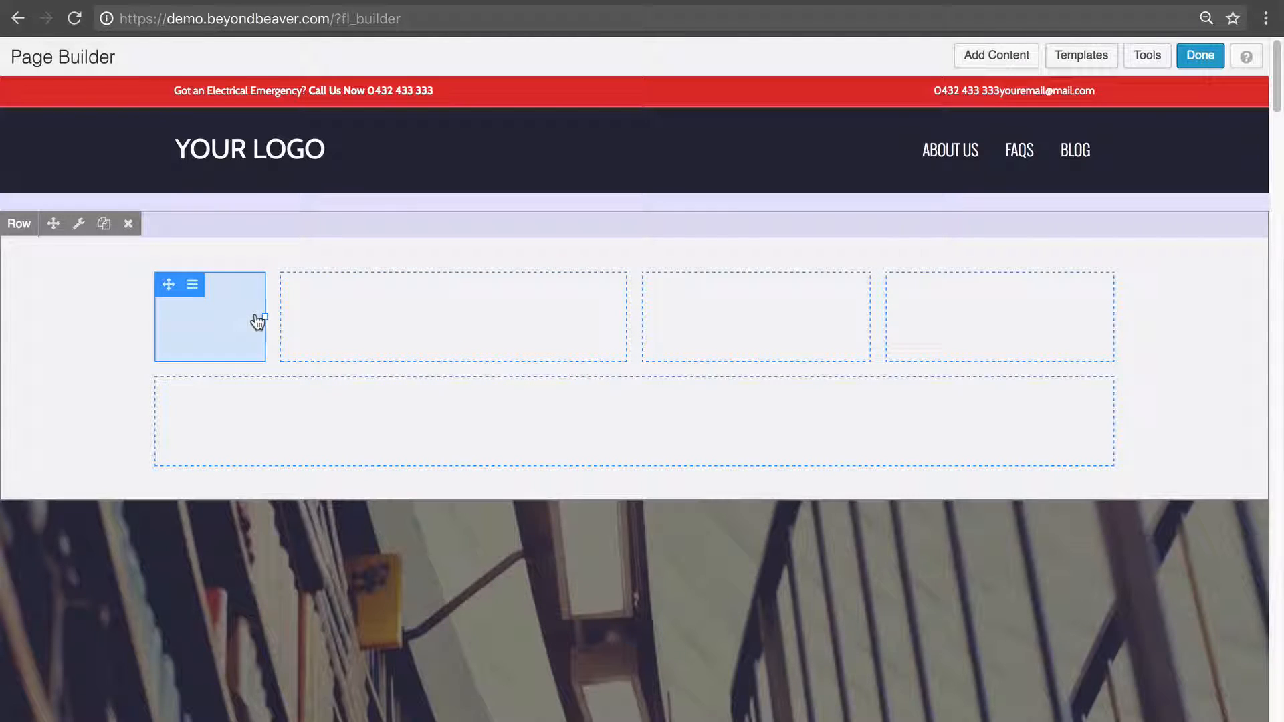
Shift the dividers between the four upper columns, widening the third against the fourth and the second against both its neighbours.
left_click_drag(261, 316, 473, 305)
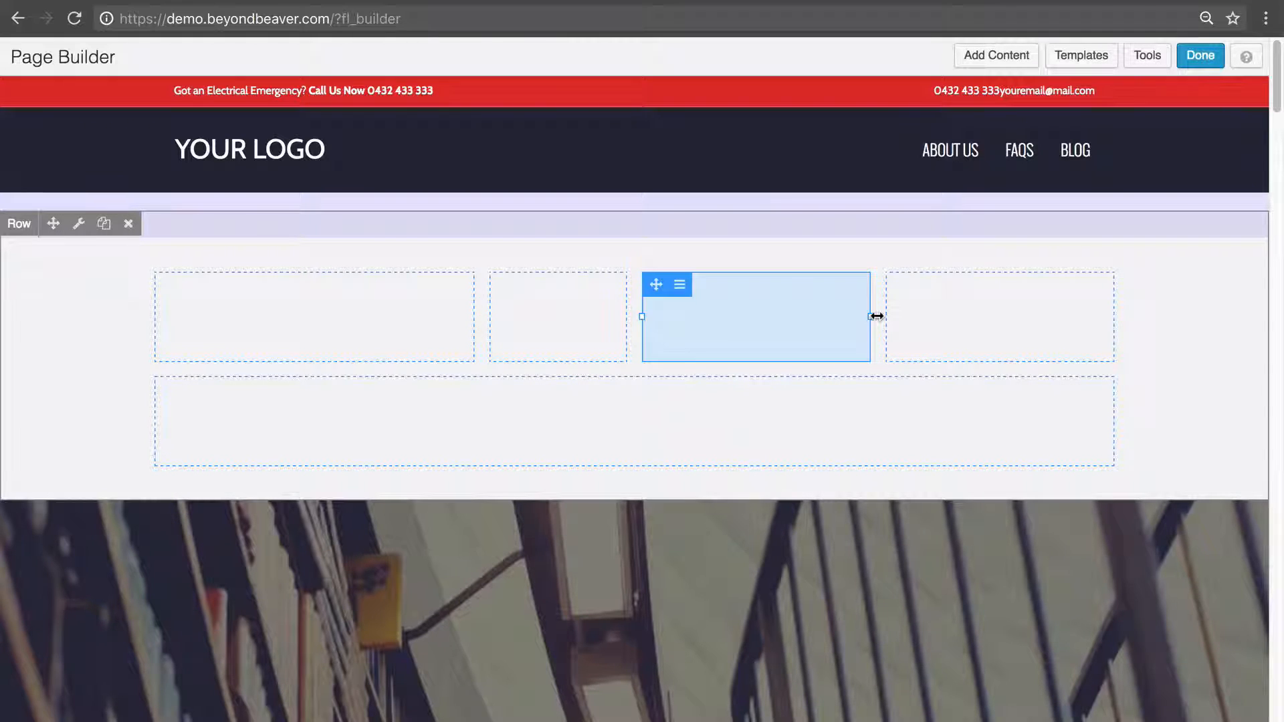
left_click_drag(879, 316, 922, 316)
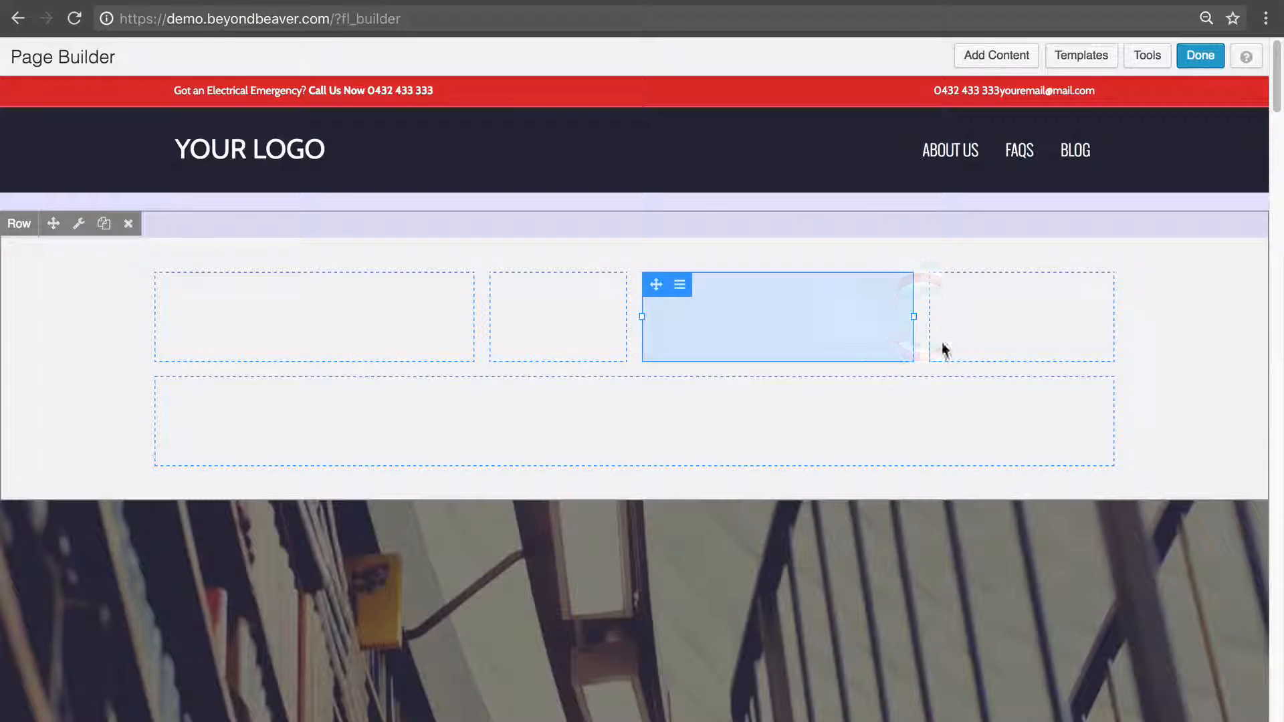
left_click_drag(644, 320, 795, 319)
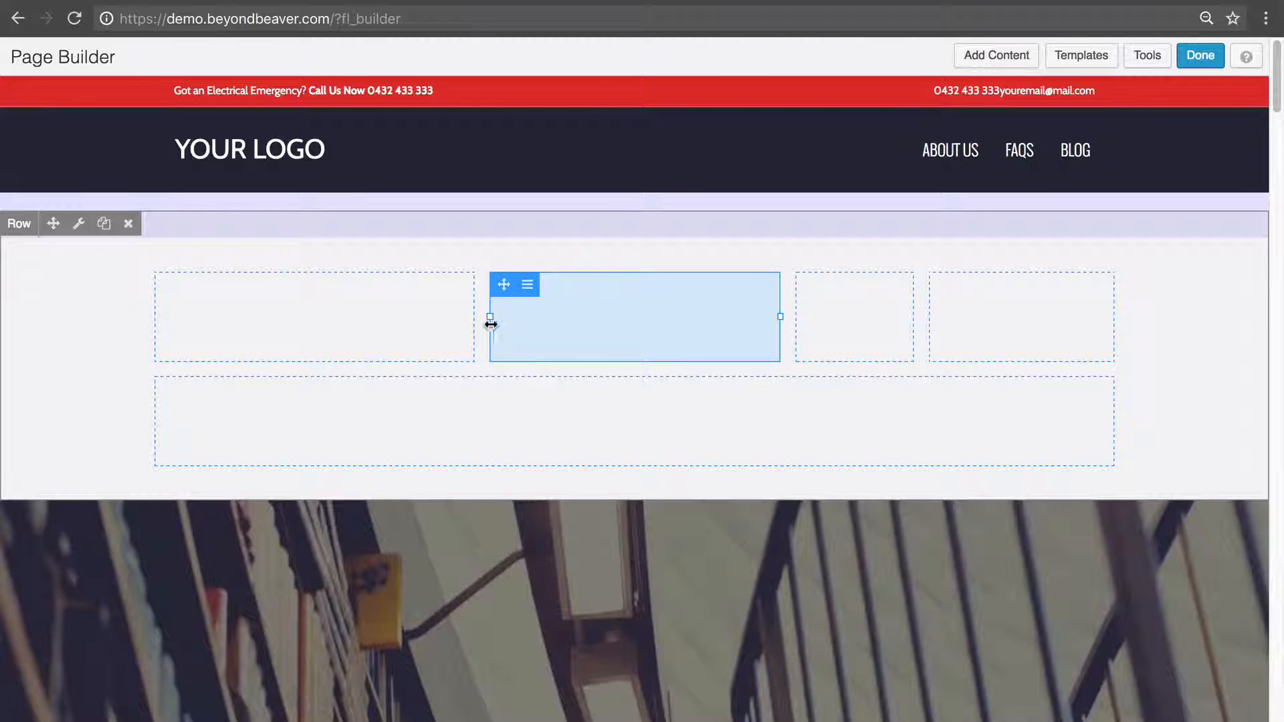
left_click_drag(490, 325, 346, 316)
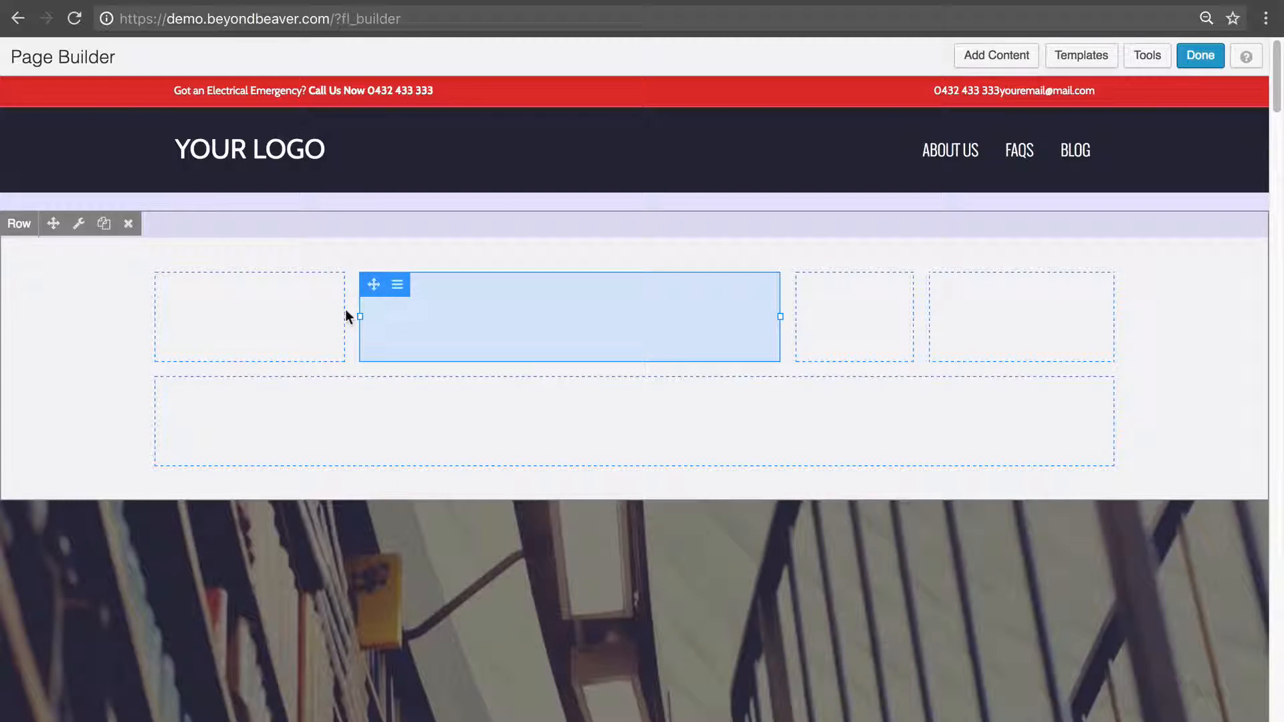
Set the second upper column's width to 25% in its column settings and save.
left_click(398, 286)
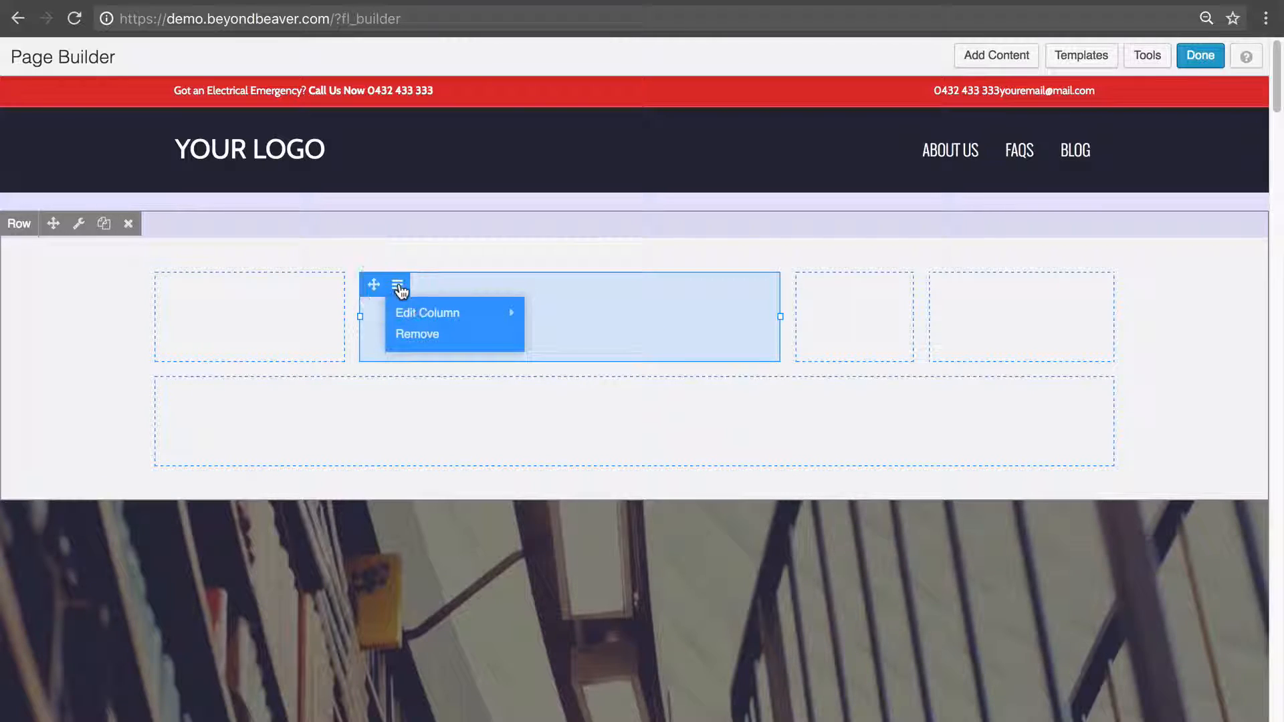
mouse_move(410, 315)
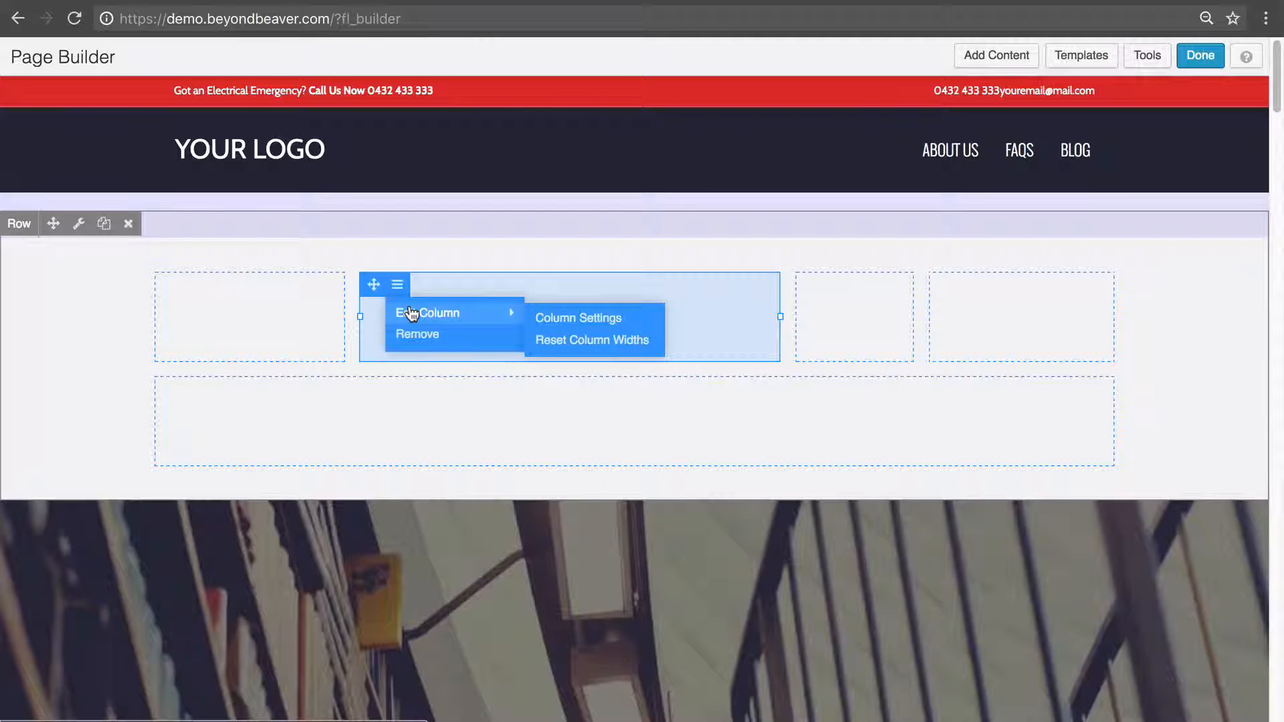
left_click(579, 319)
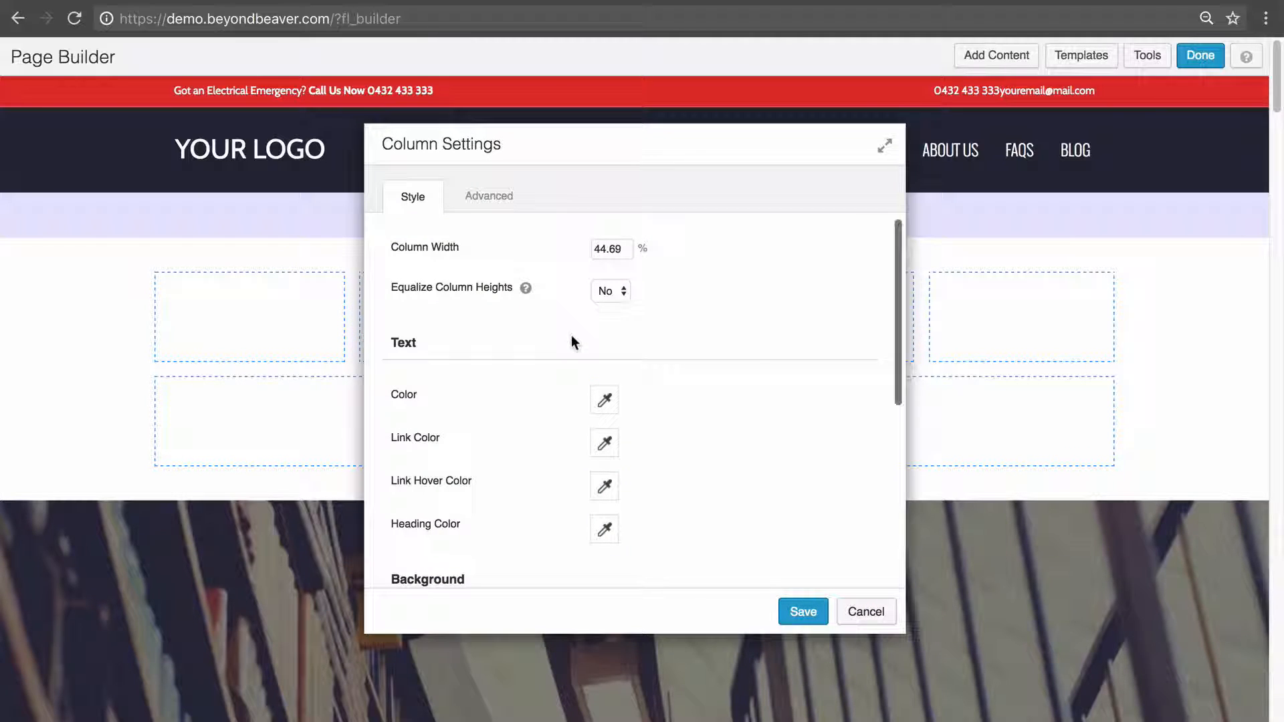
double_click(608, 250)
key("BackSpace")
type("25")
left_click(806, 611)
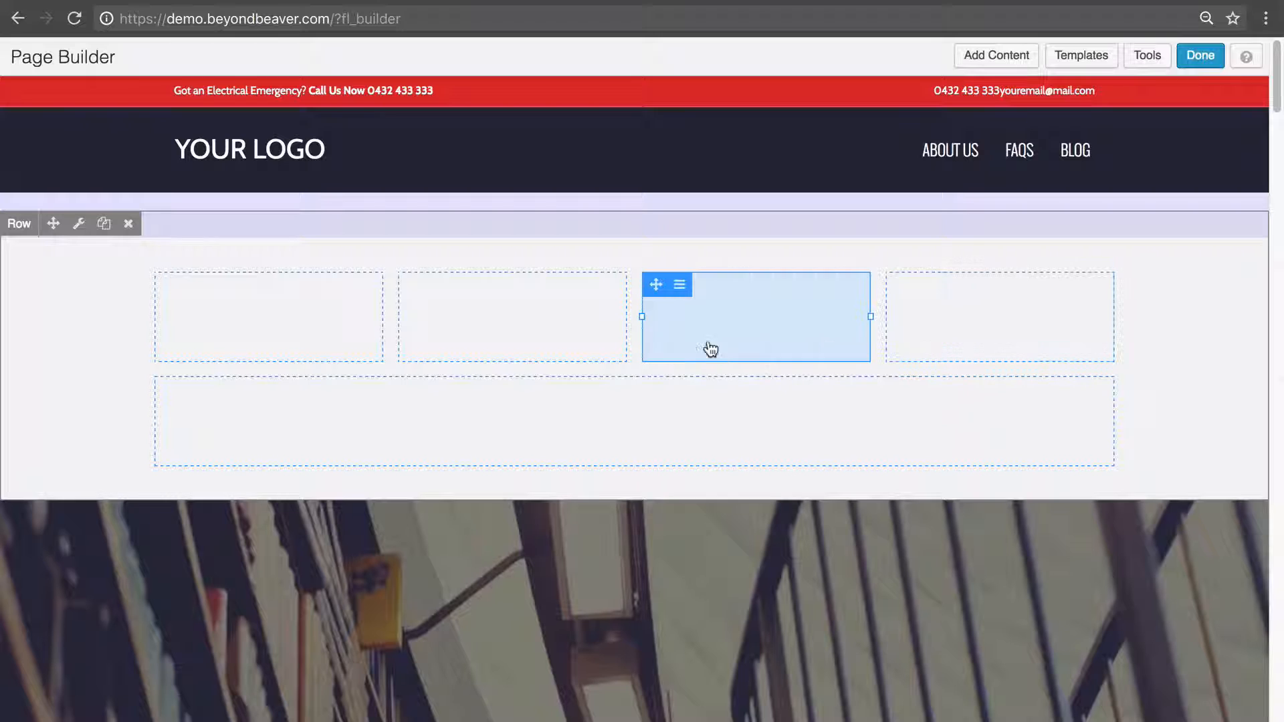
Widen the third upper column on both sides, narrowing the others, and reset the column widths on that level.
left_click_drag(649, 318, 295, 321)
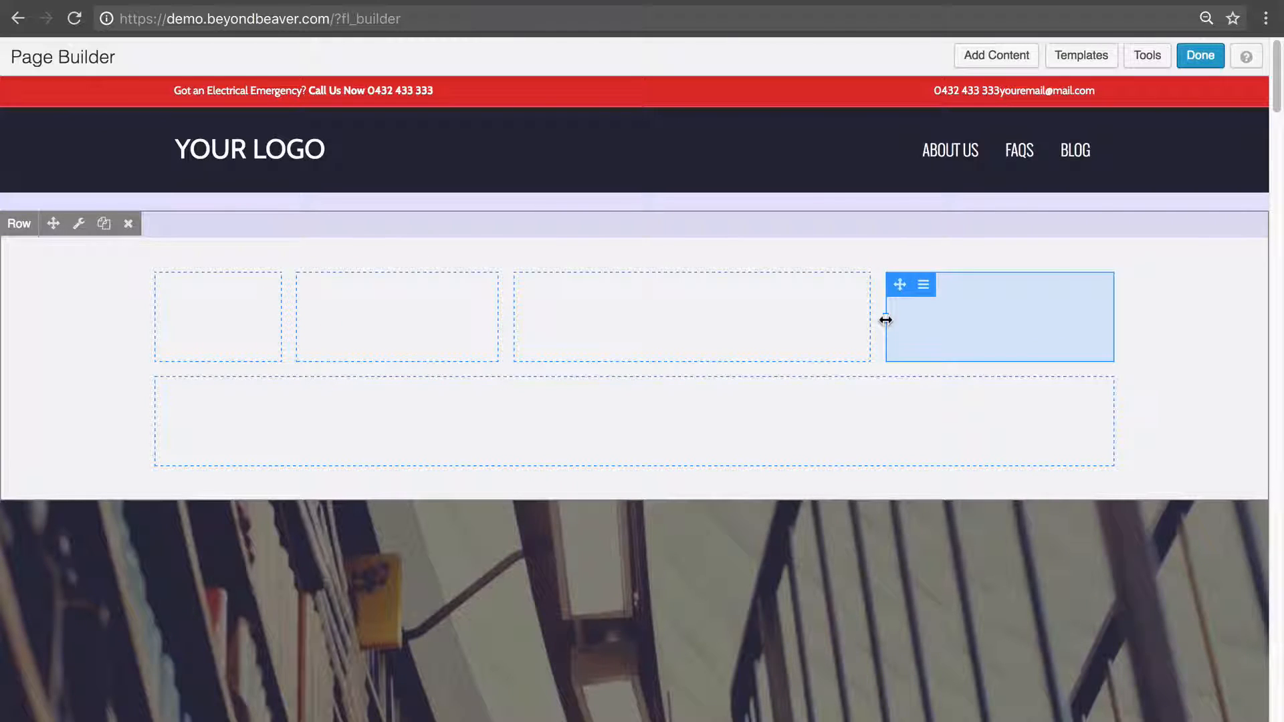
left_click_drag(884, 318, 1007, 316)
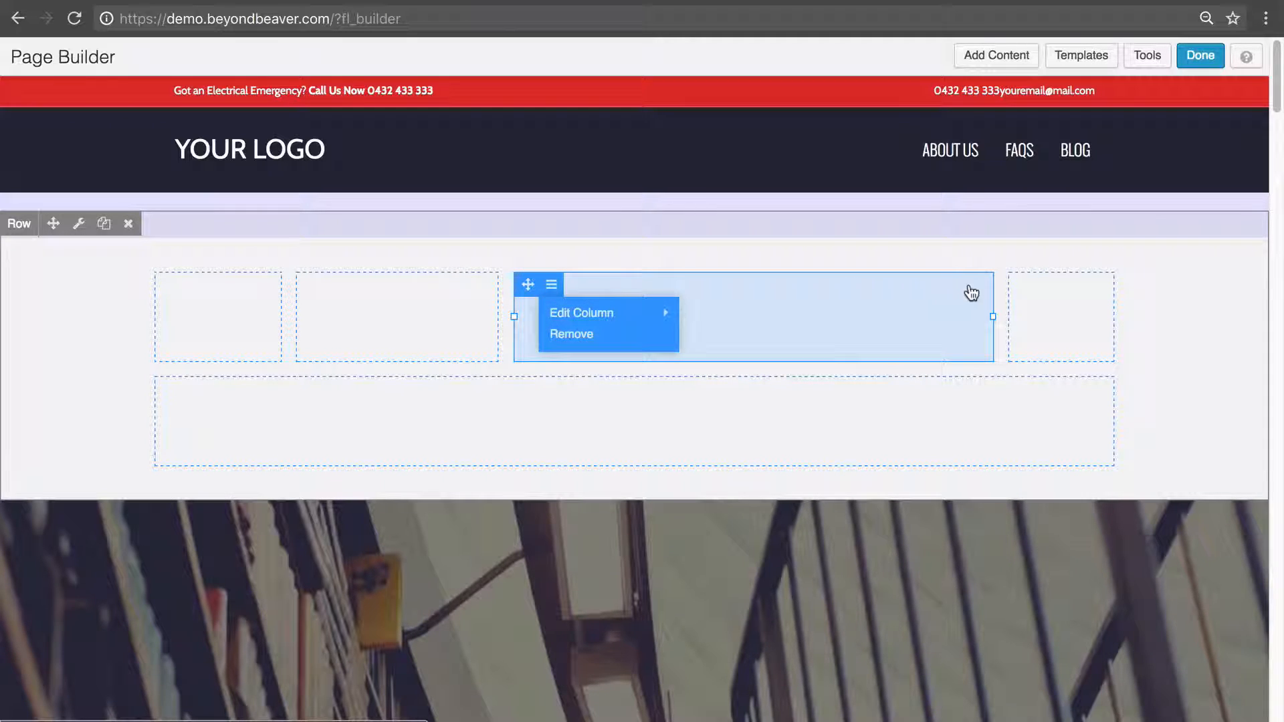
mouse_move(557, 292)
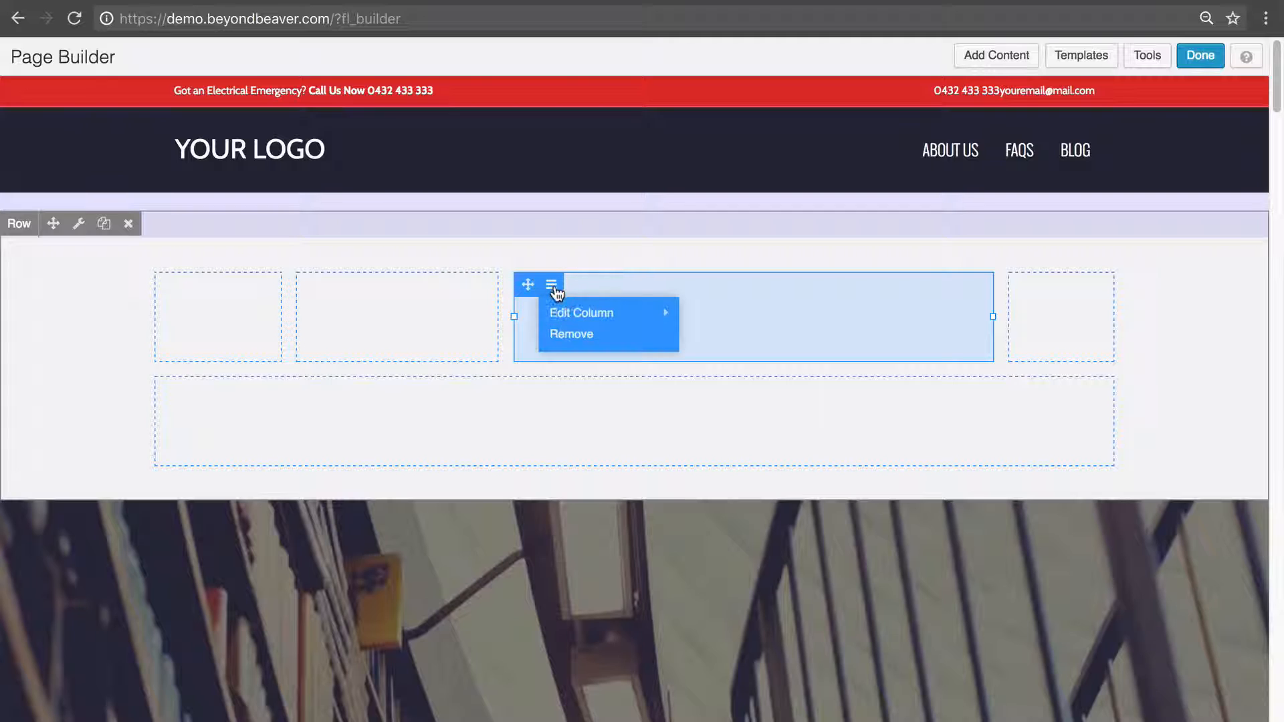
mouse_move(562, 322)
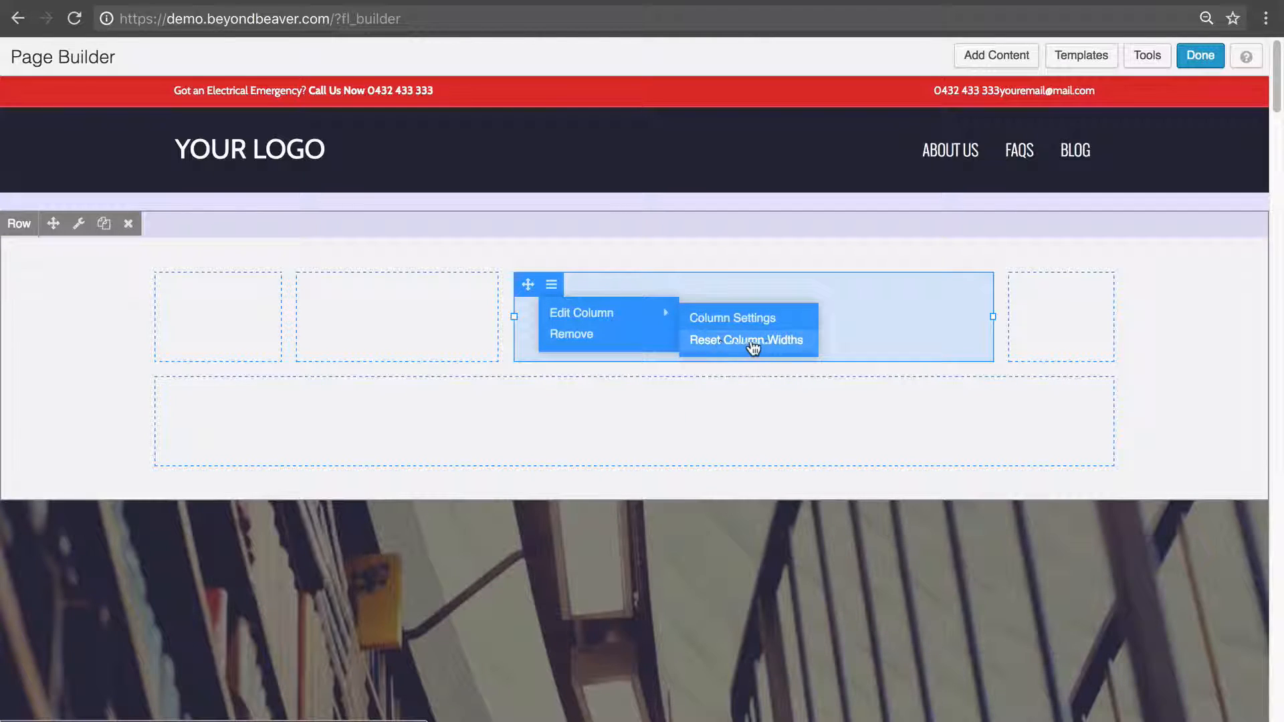
left_click(773, 346)
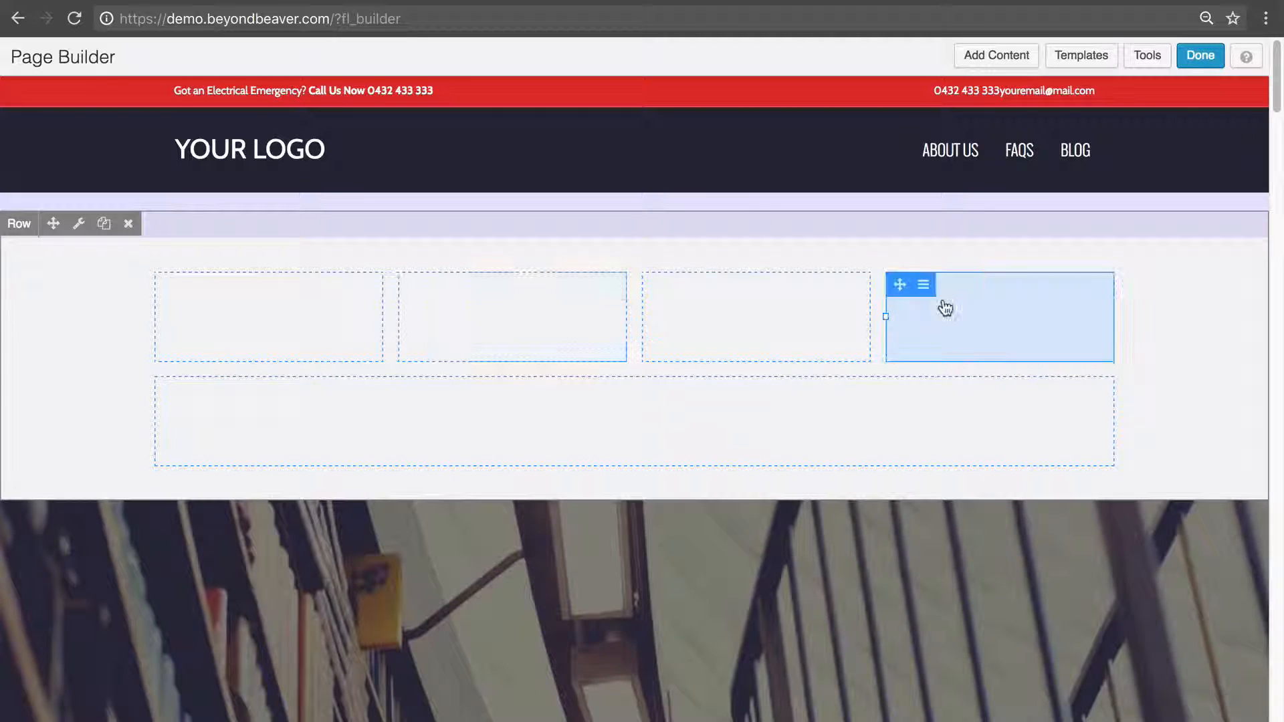
Remove the fourth column from the upper level.
left_click(923, 286)
left_click(943, 334)
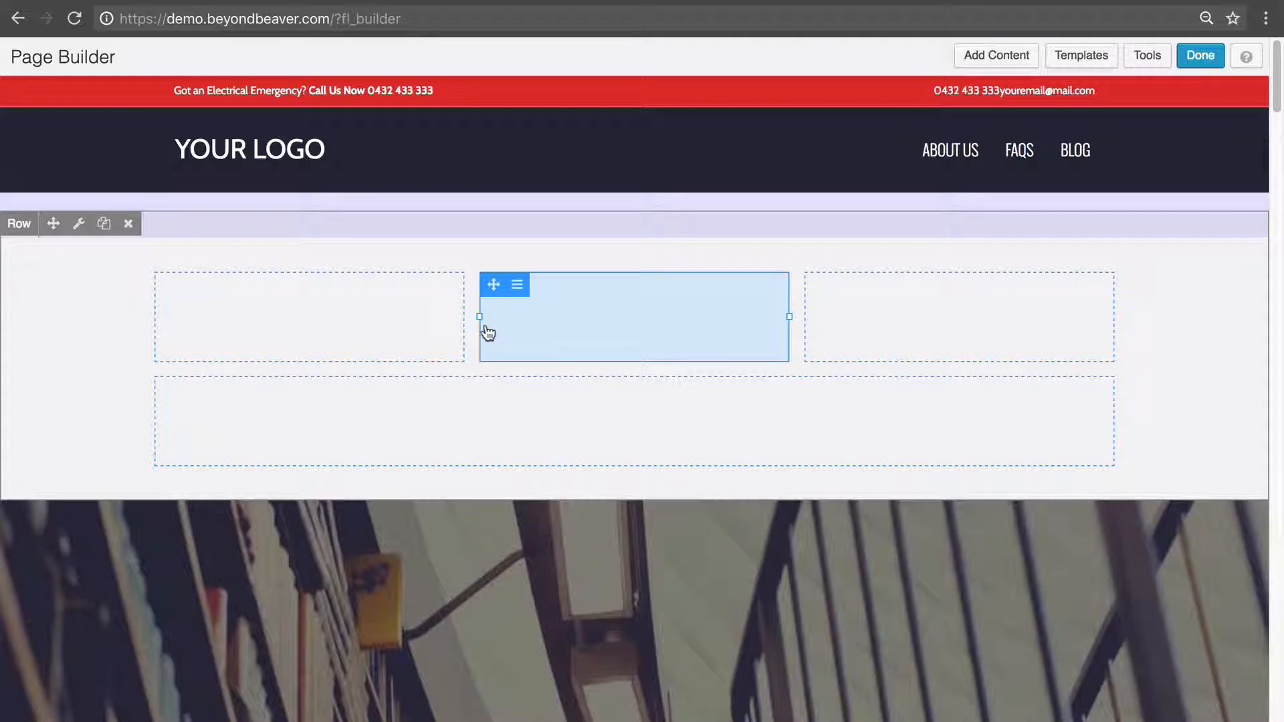
Widen the middle upper column against the first one and reset the widths of the three columns.
left_click_drag(480, 320, 339, 328)
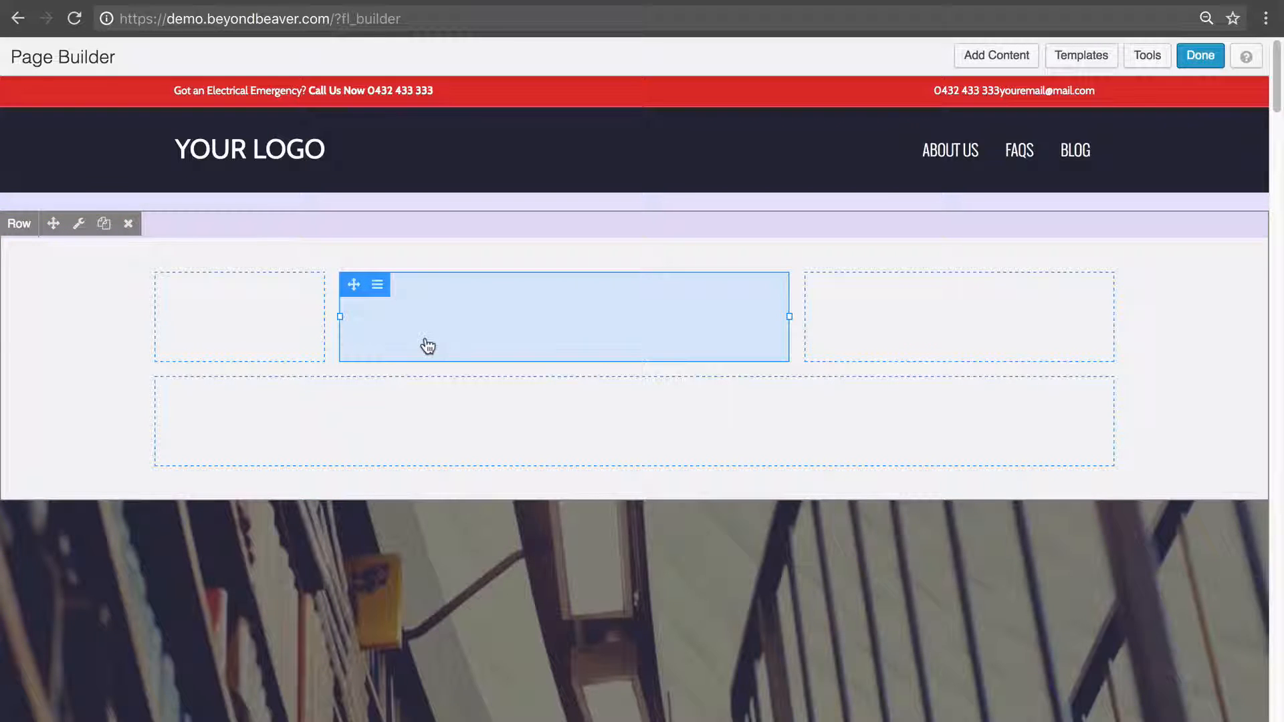
left_click(378, 285)
mouse_move(385, 309)
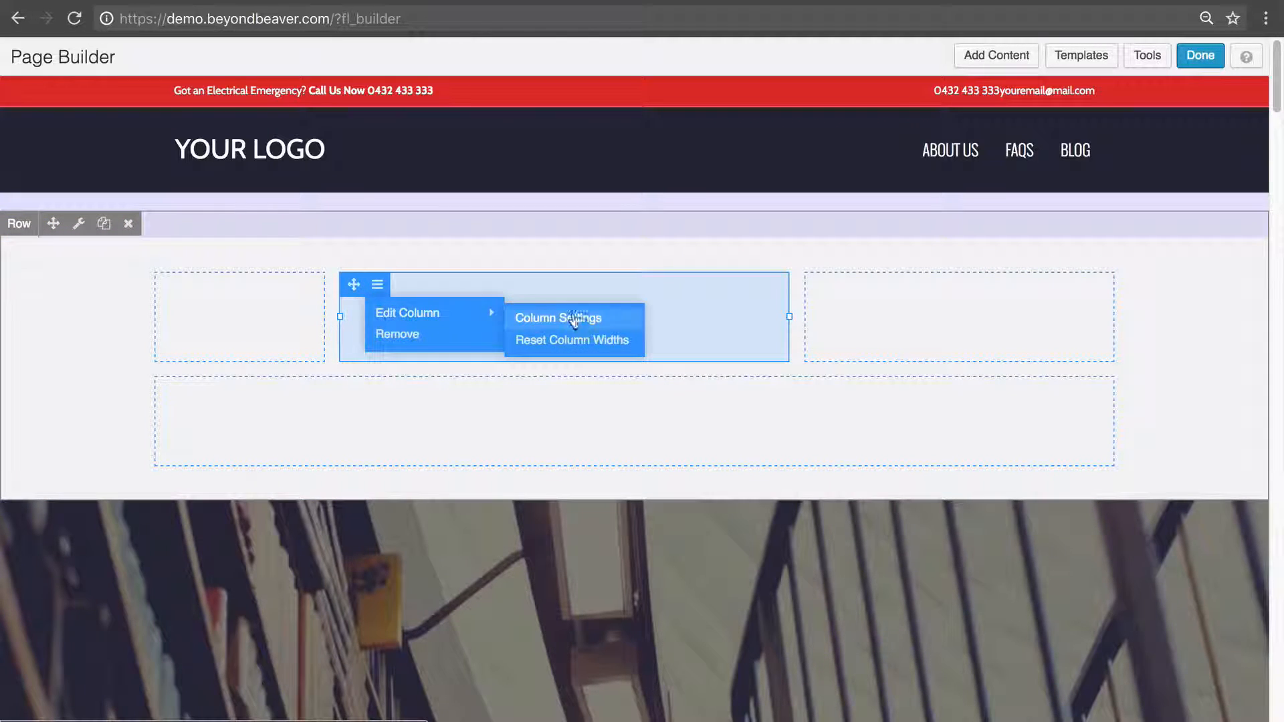
left_click(579, 337)
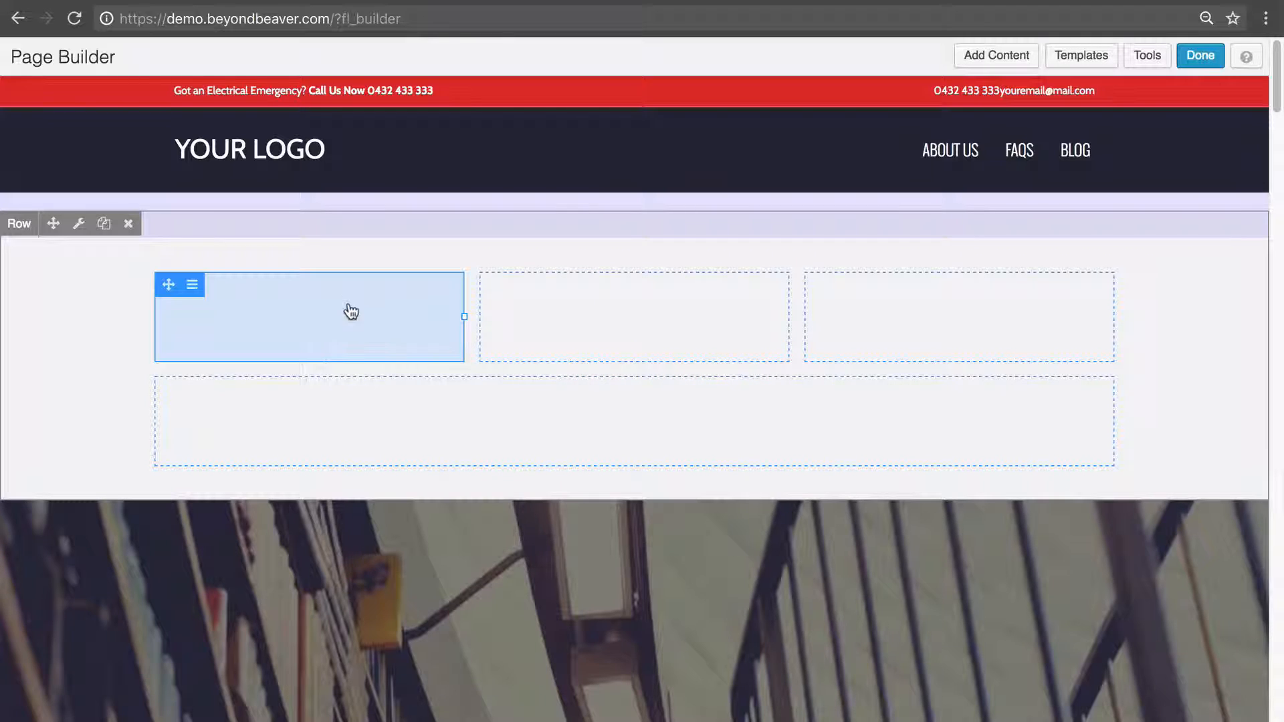
Check the width in the first upper column's settings and close them without saving.
left_click(192, 286)
mouse_move(194, 309)
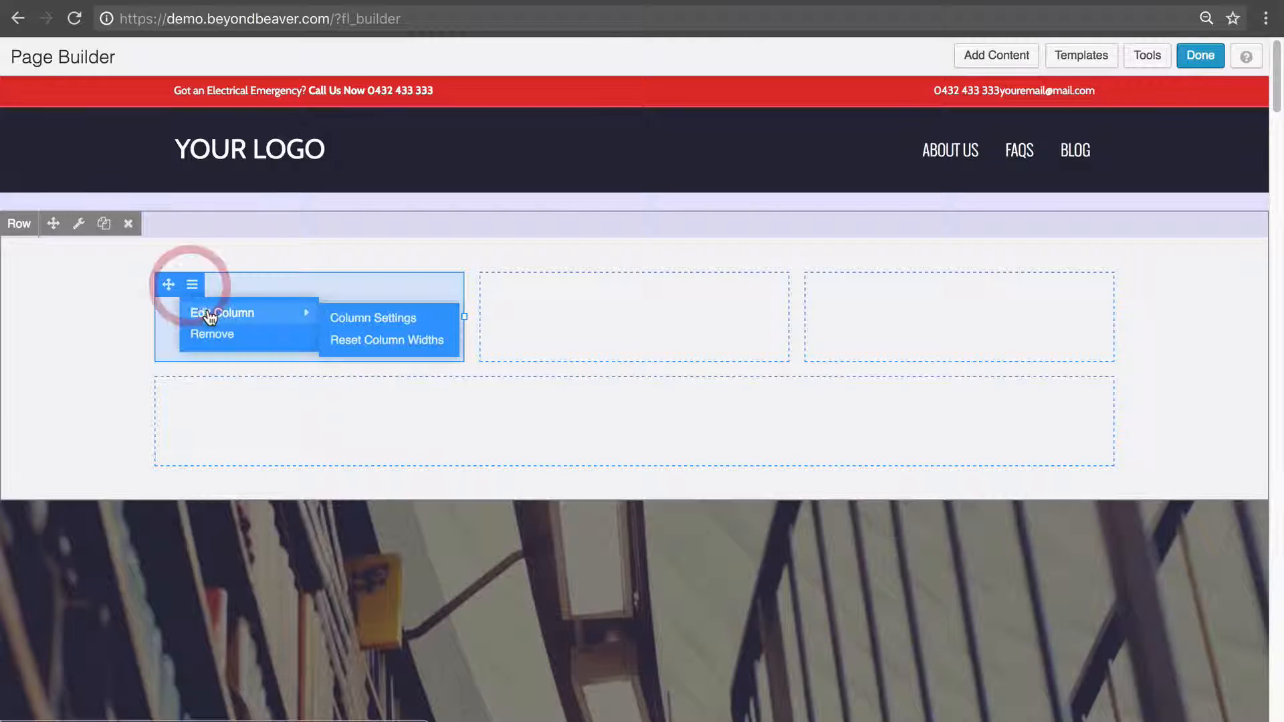
left_click(358, 318)
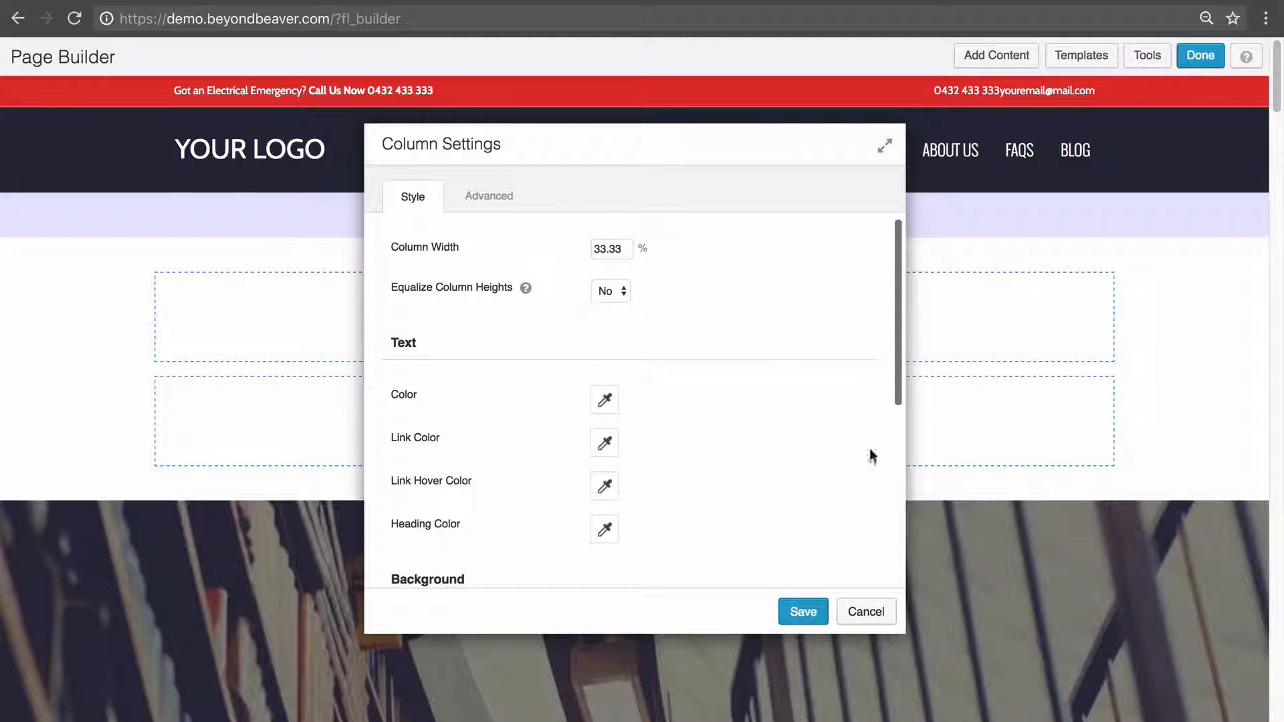
left_click(881, 610)
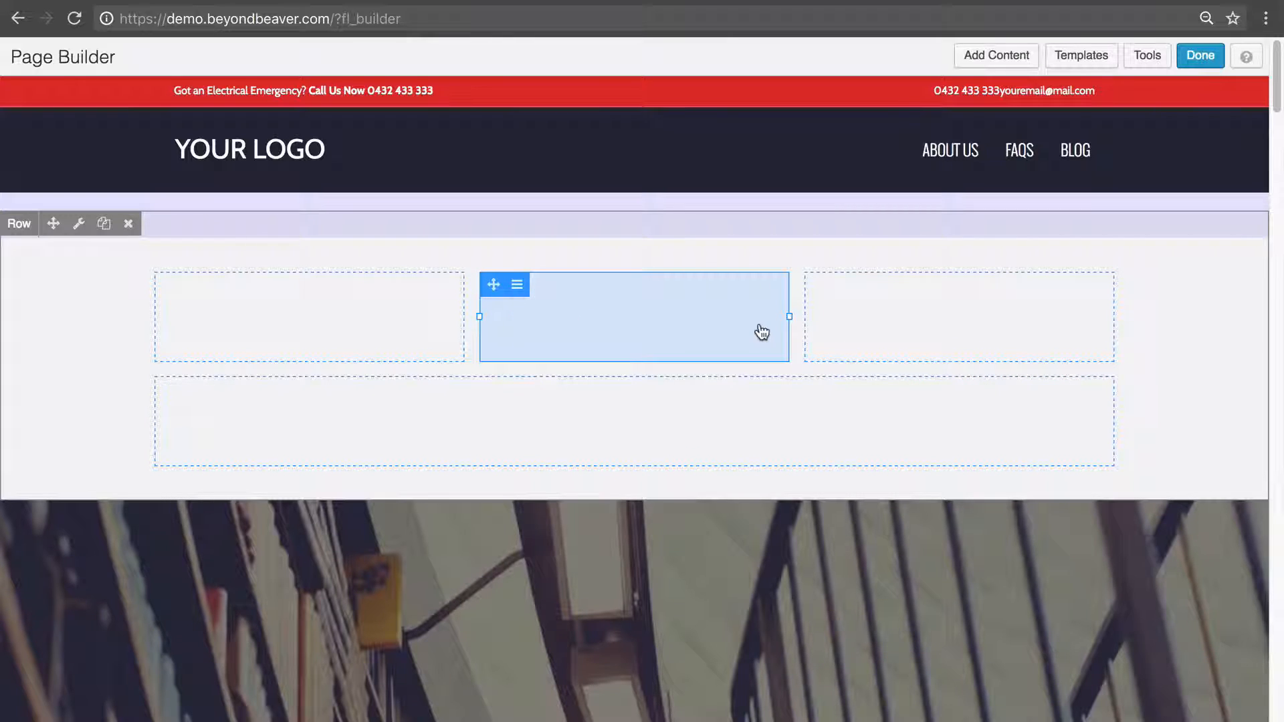
Shift both edges of the middle upper column towards the third, and insert a 1-column layout after the third to make four columns.
left_click_drag(789, 316, 890, 316)
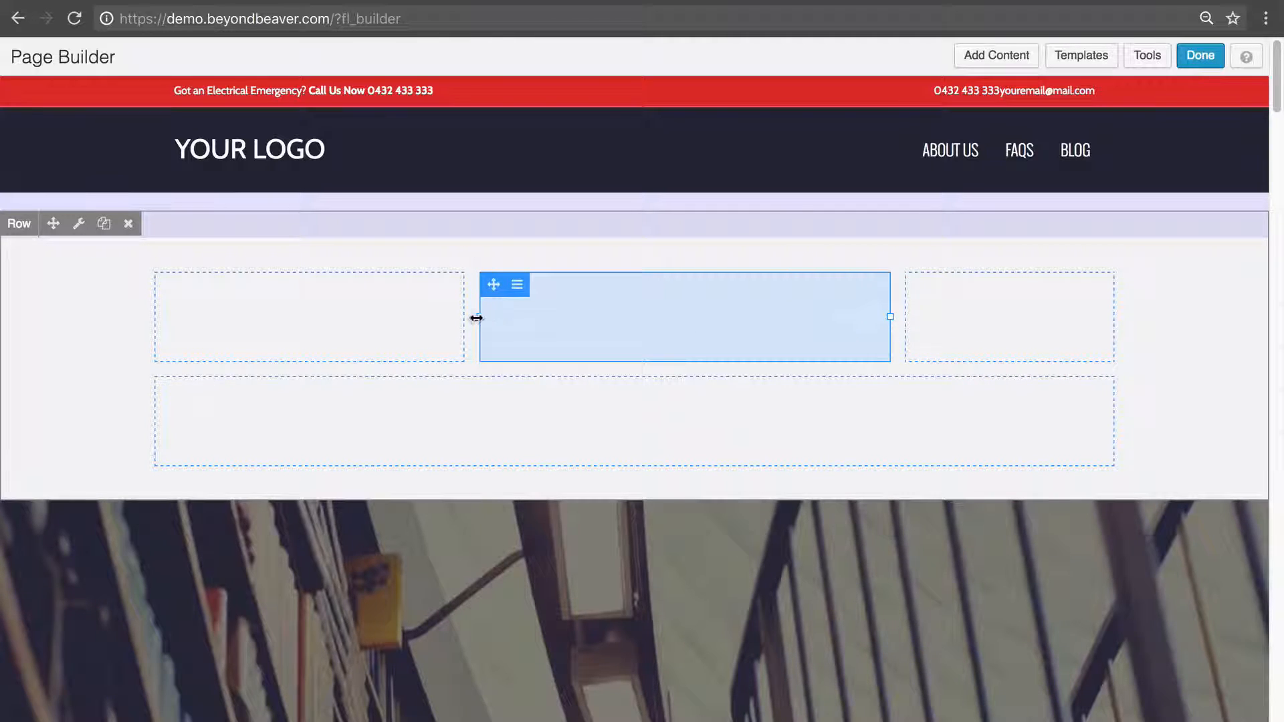
left_click_drag(479, 316, 615, 321)
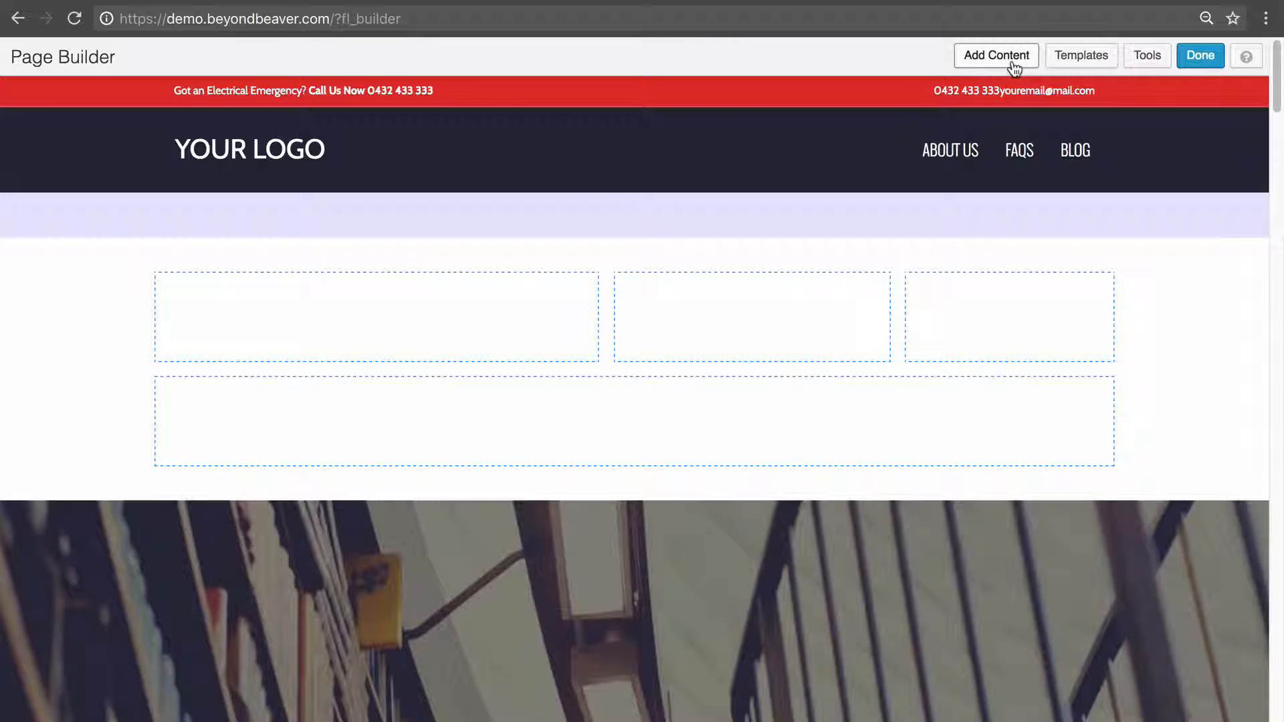
left_click(1007, 57)
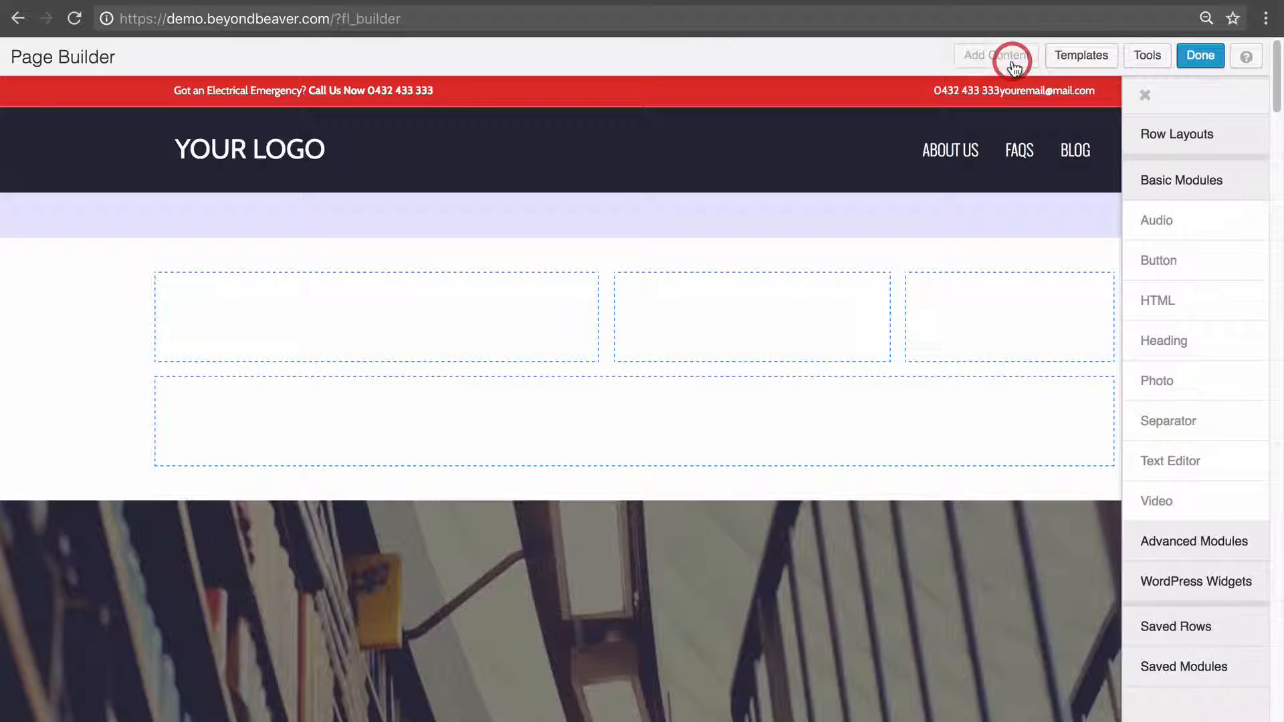
left_click(1133, 142)
left_click_drag(1090, 172, 1115, 339)
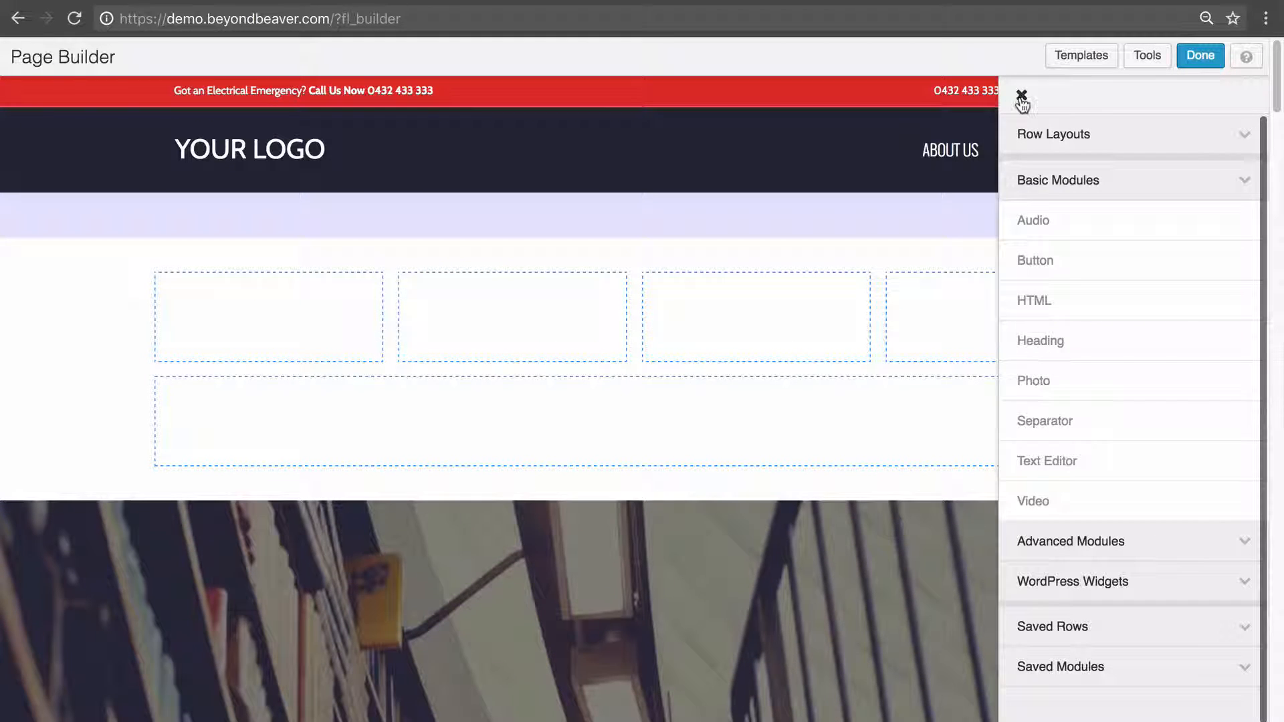
left_click(1022, 96)
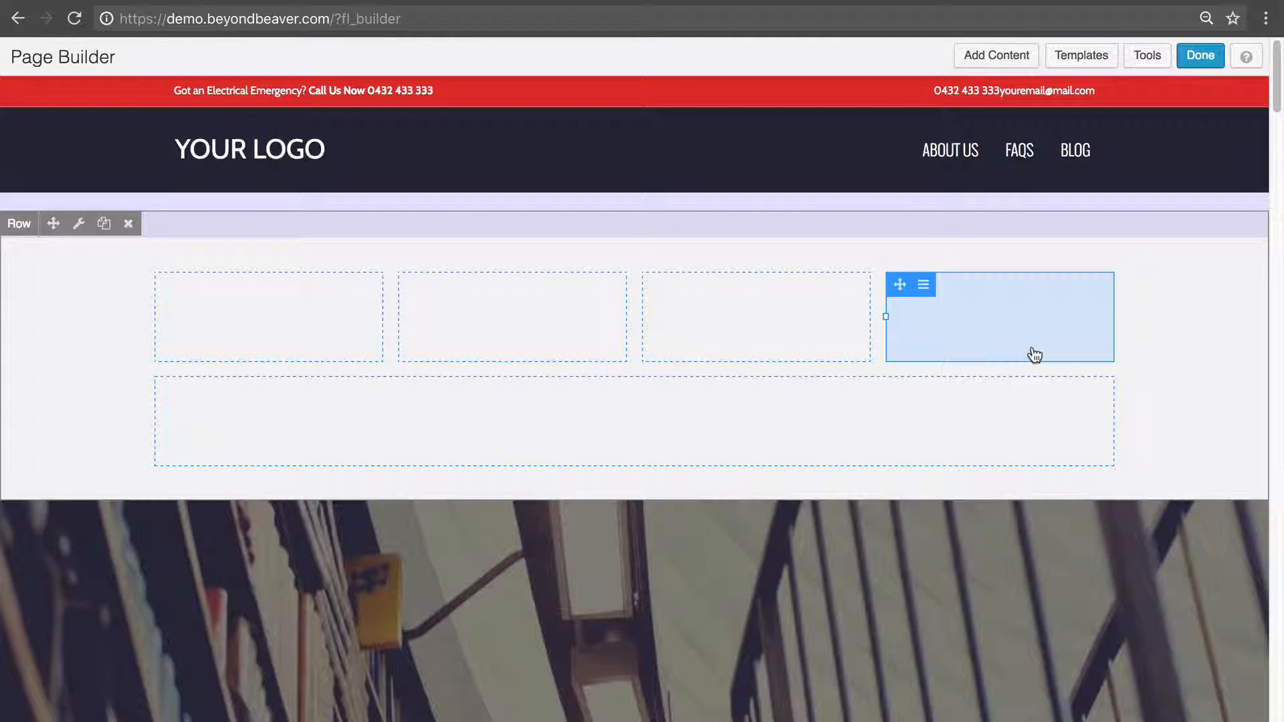
Widen the first upper column while narrowing the second and third, and remove the full-width column beneath them.
left_click_drag(646, 316, 733, 315)
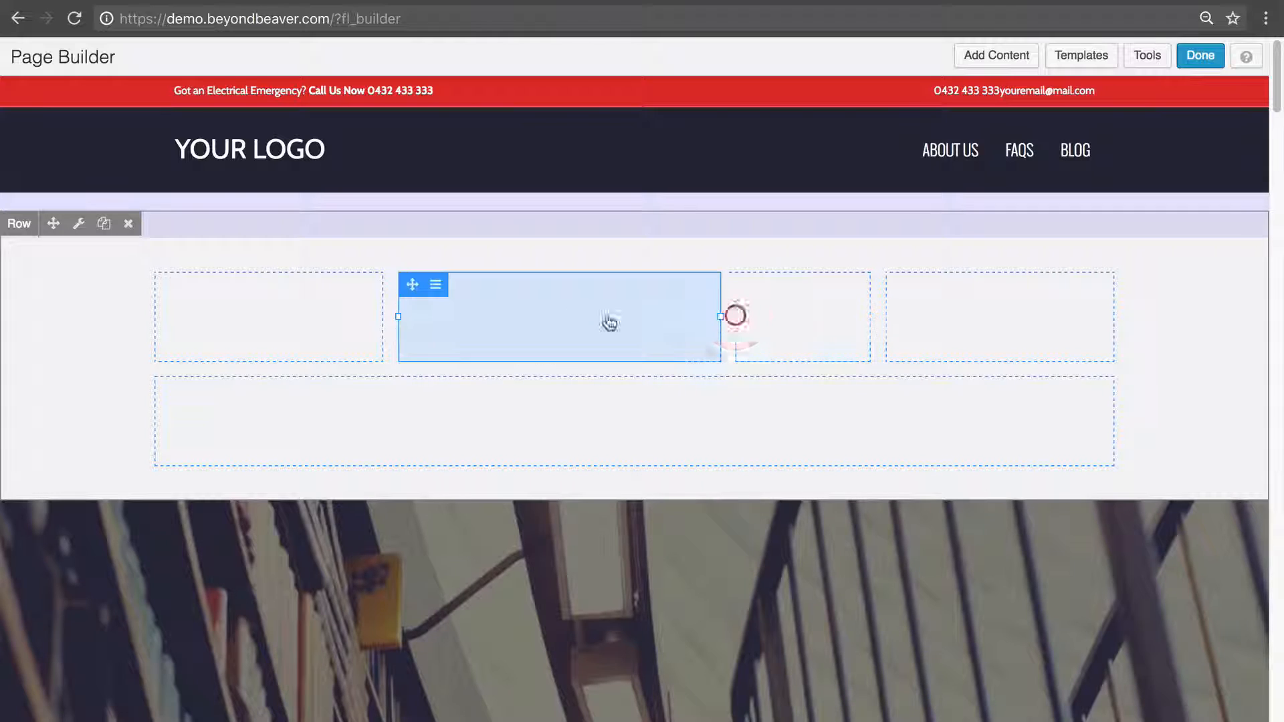
left_click_drag(398, 310, 559, 315)
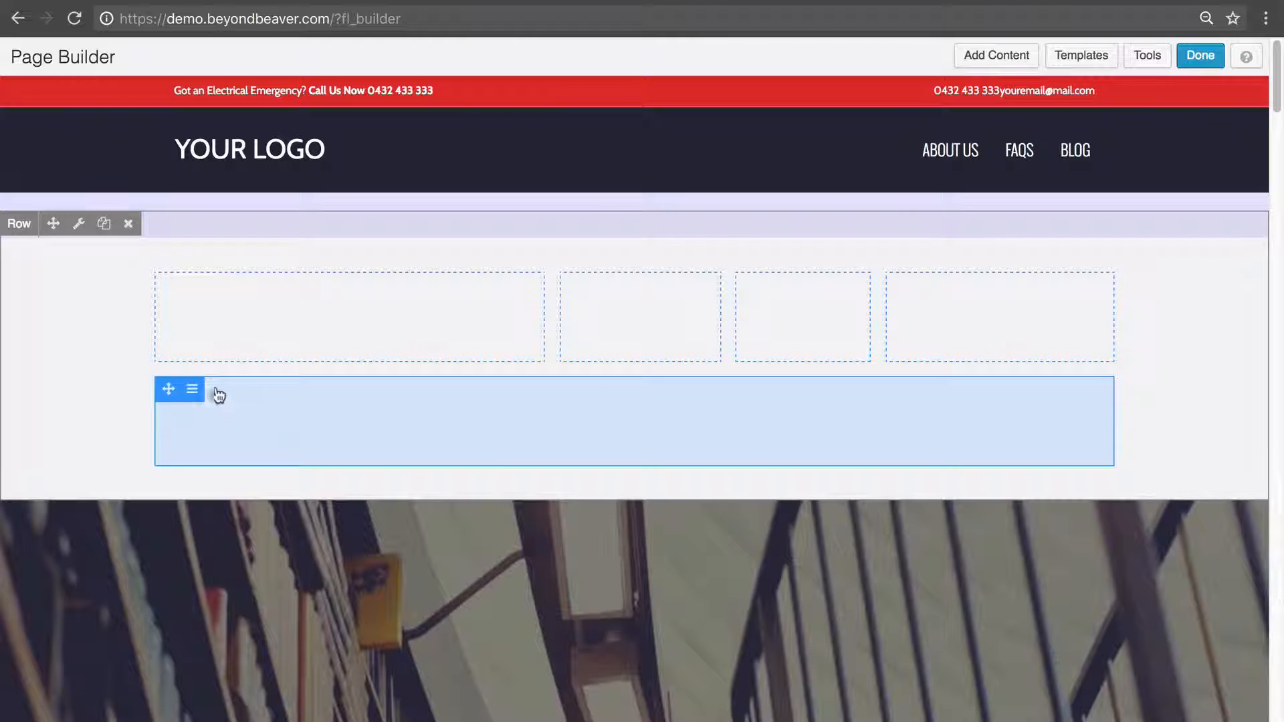
left_click(192, 391)
left_click(215, 444)
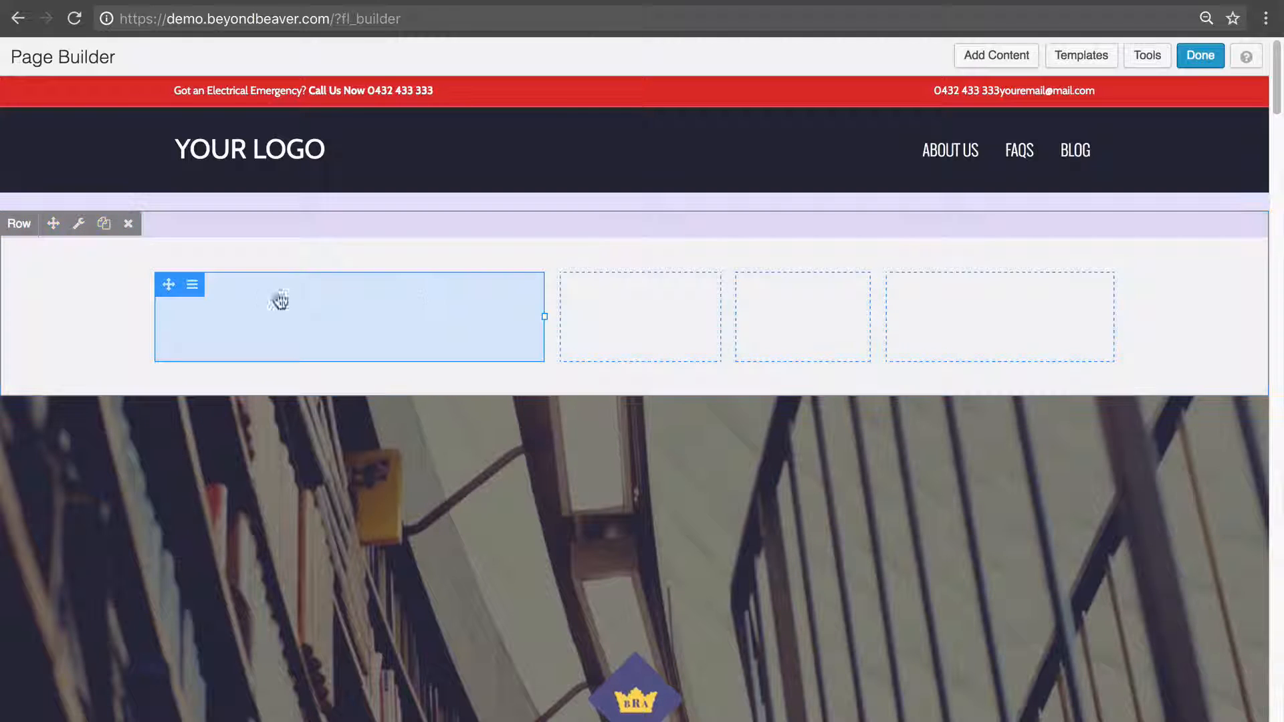
Reset the widths of the four columns and duplicate the whole row.
left_click(192, 285)
mouse_move(201, 310)
left_click(373, 339)
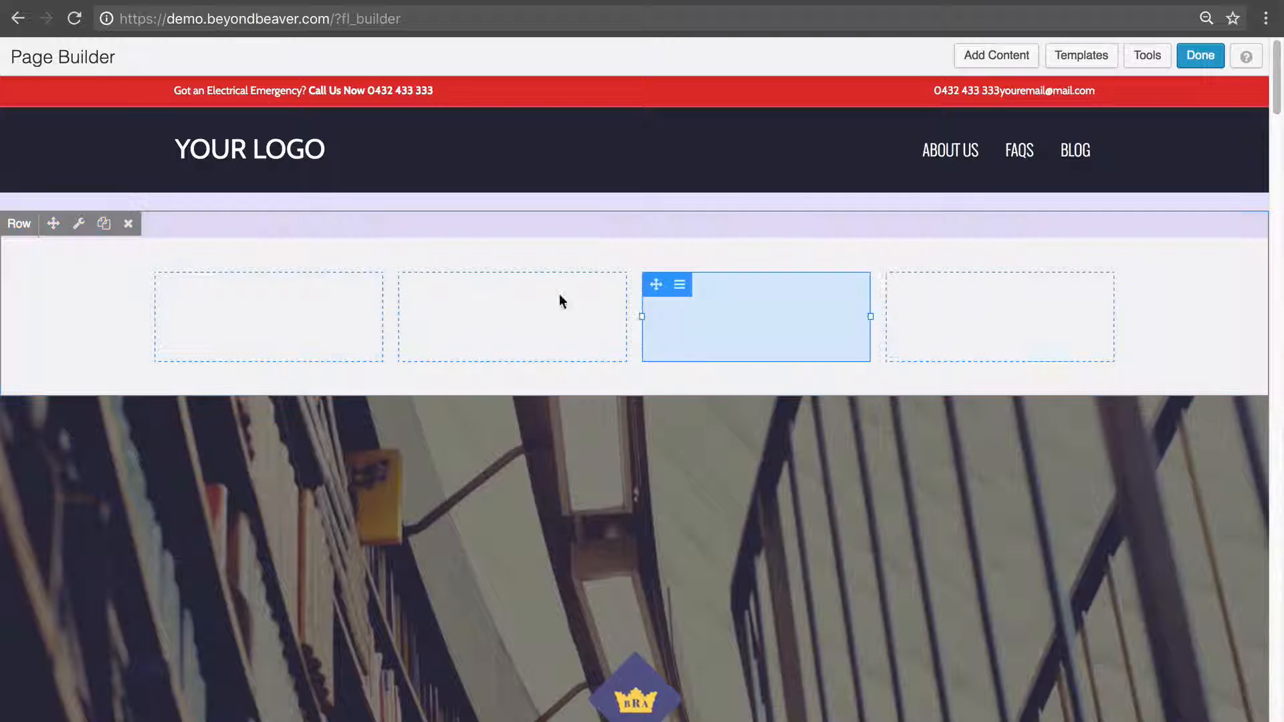
left_click(104, 224)
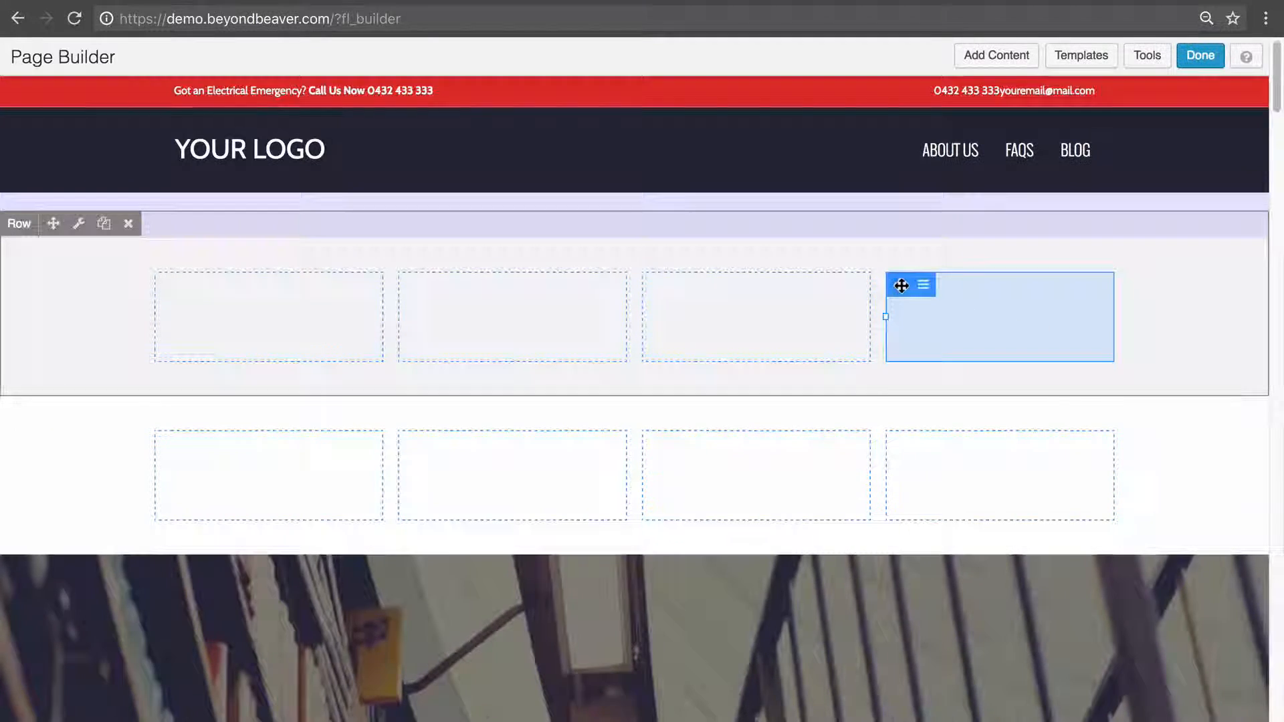
Move the upper row's fourth column below the other three at full width, and widen the second column against the first.
left_click_drag(901, 285, 592, 366)
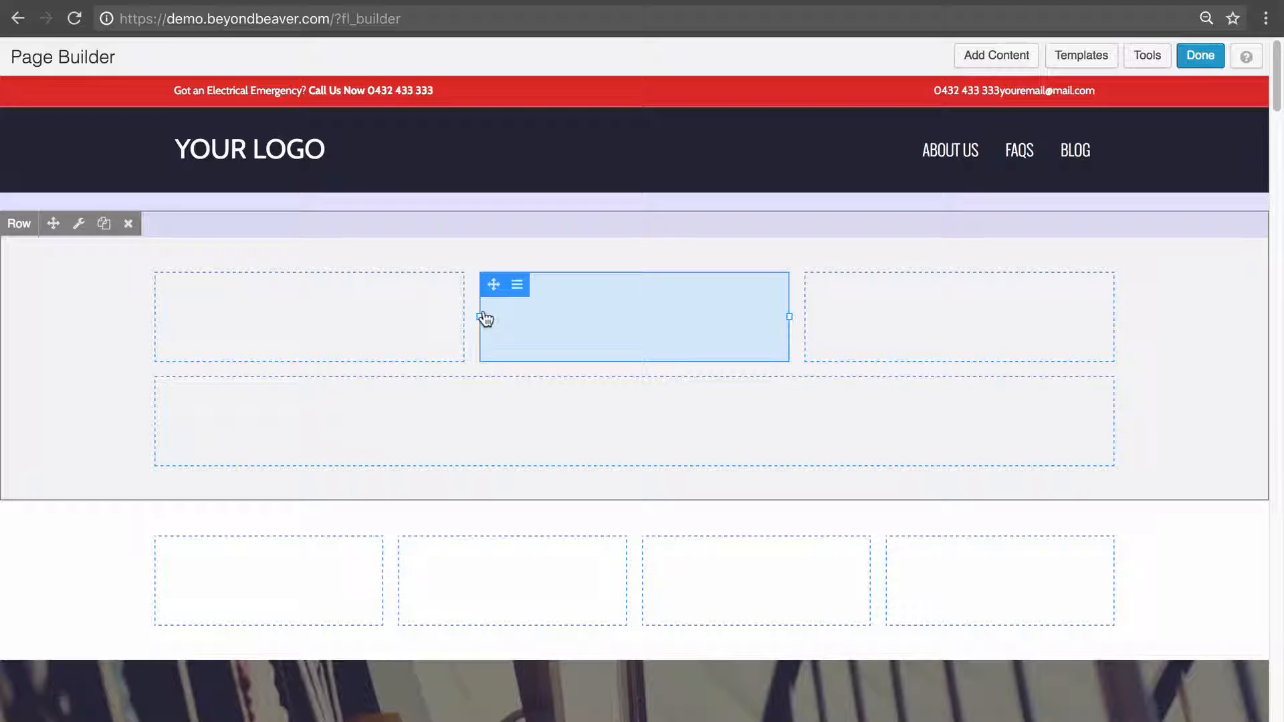
left_click_drag(481, 314, 317, 315)
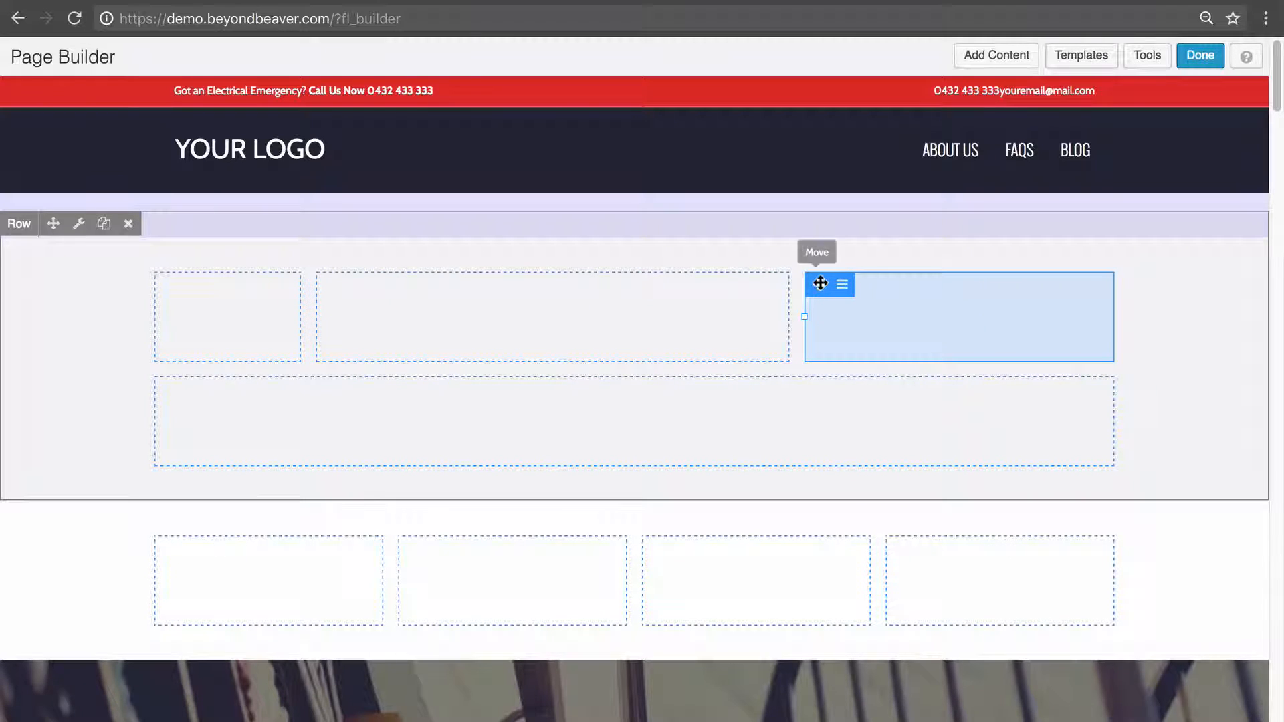
Move the third column to its own full-width level, and move the second column beside the middle full-width column.
left_click_drag(820, 284, 734, 475)
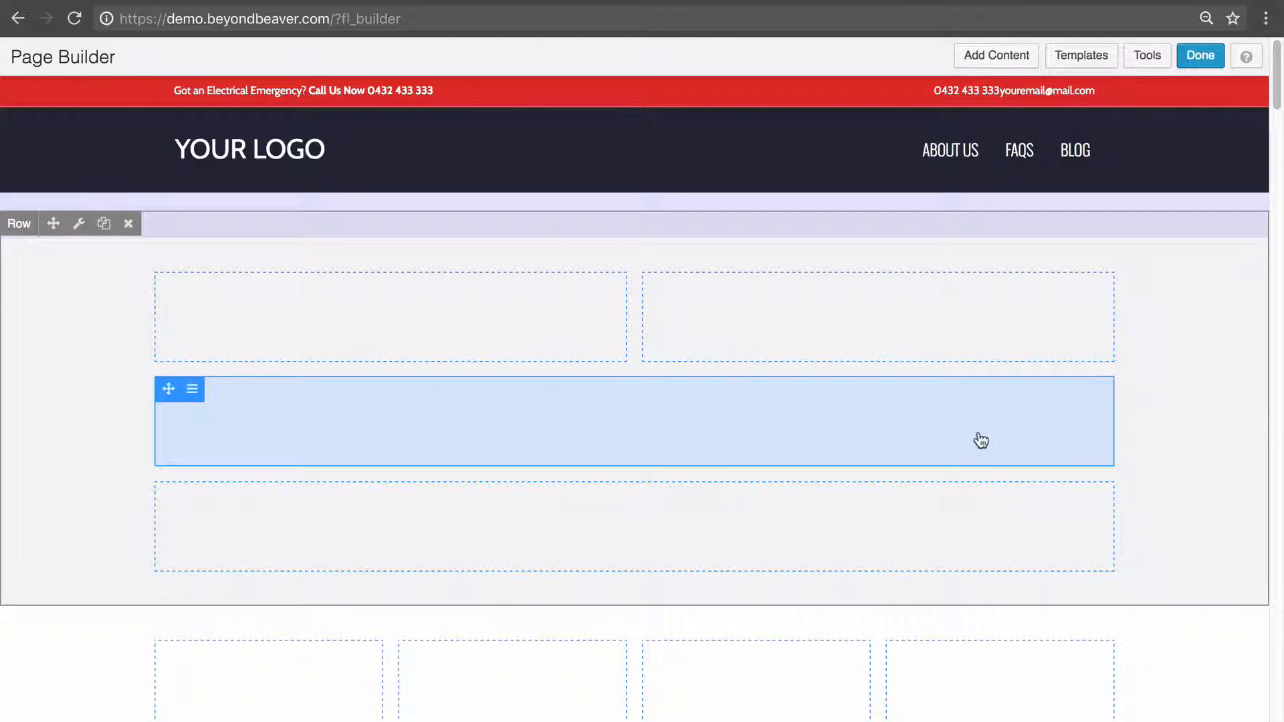
left_click_drag(661, 288, 1115, 422)
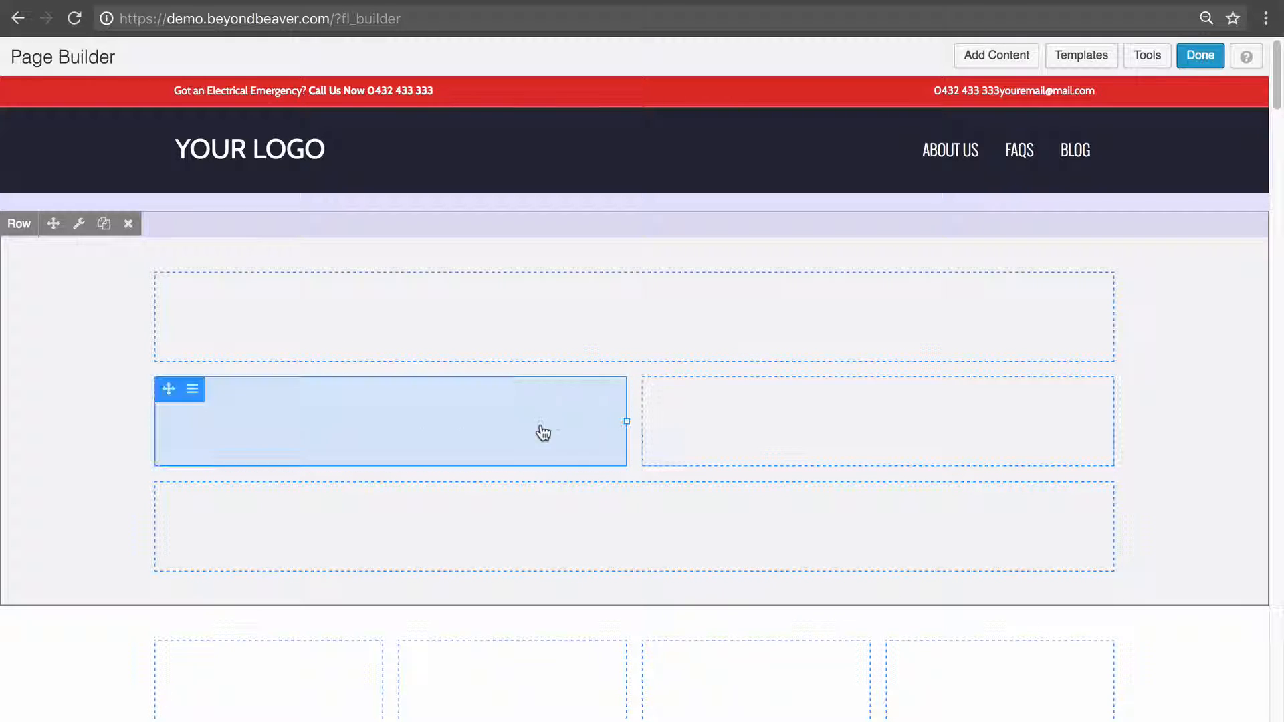
scroll(531, 390, "down", 2)
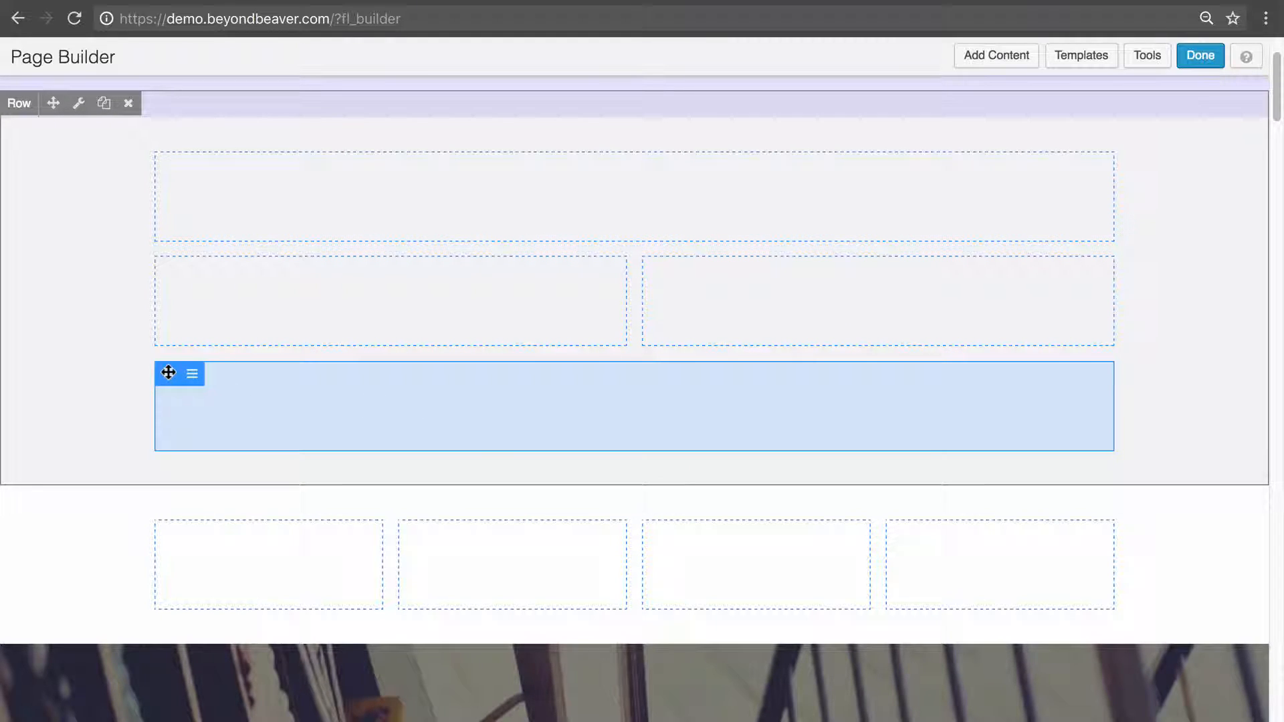
Move the upper row's bottom full-width column beneath the lower row's four columns, and its top full-width column into a new row above the banner.
left_click_drag(168, 374, 264, 560)
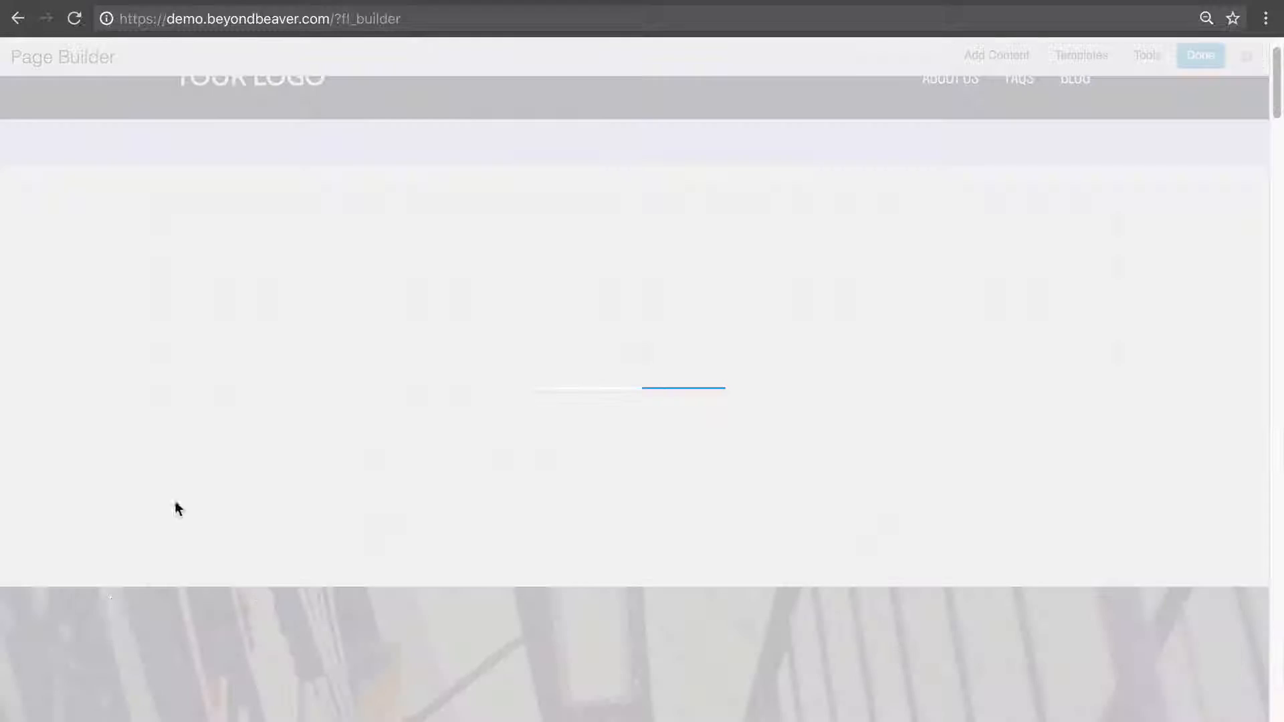
scroll(123, 525, "down", 2)
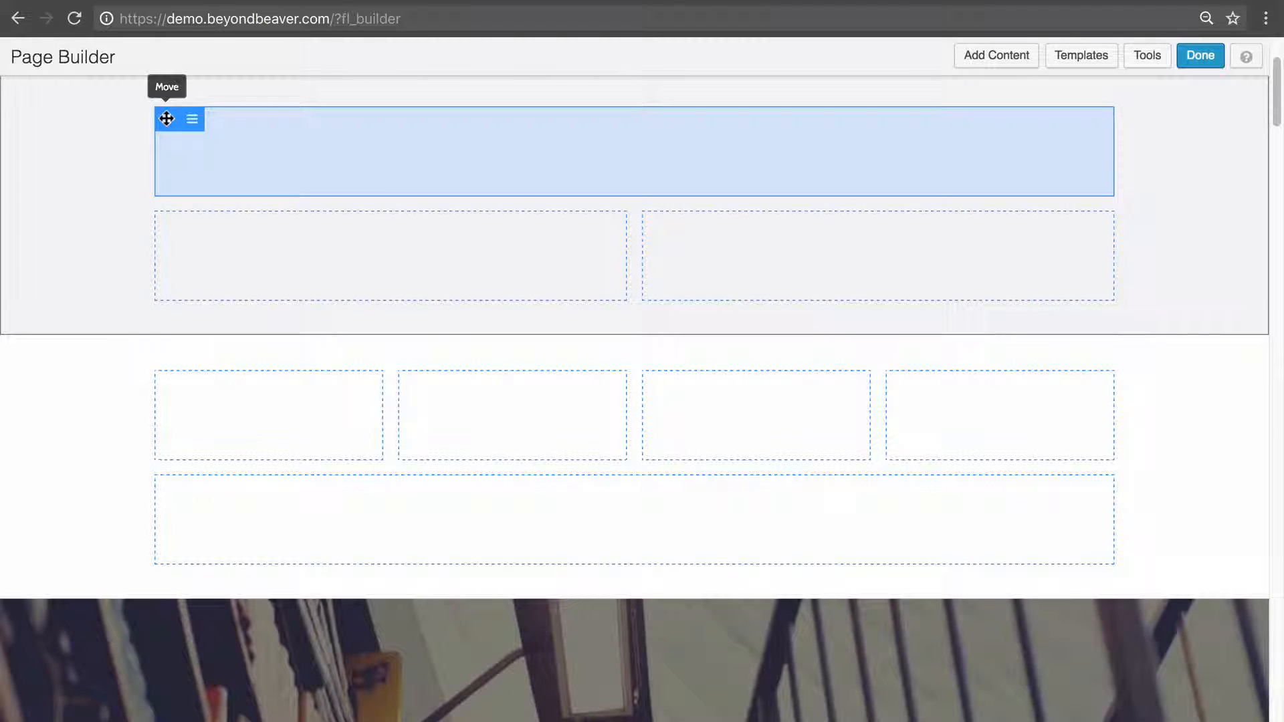
left_click_drag(167, 118, 214, 560)
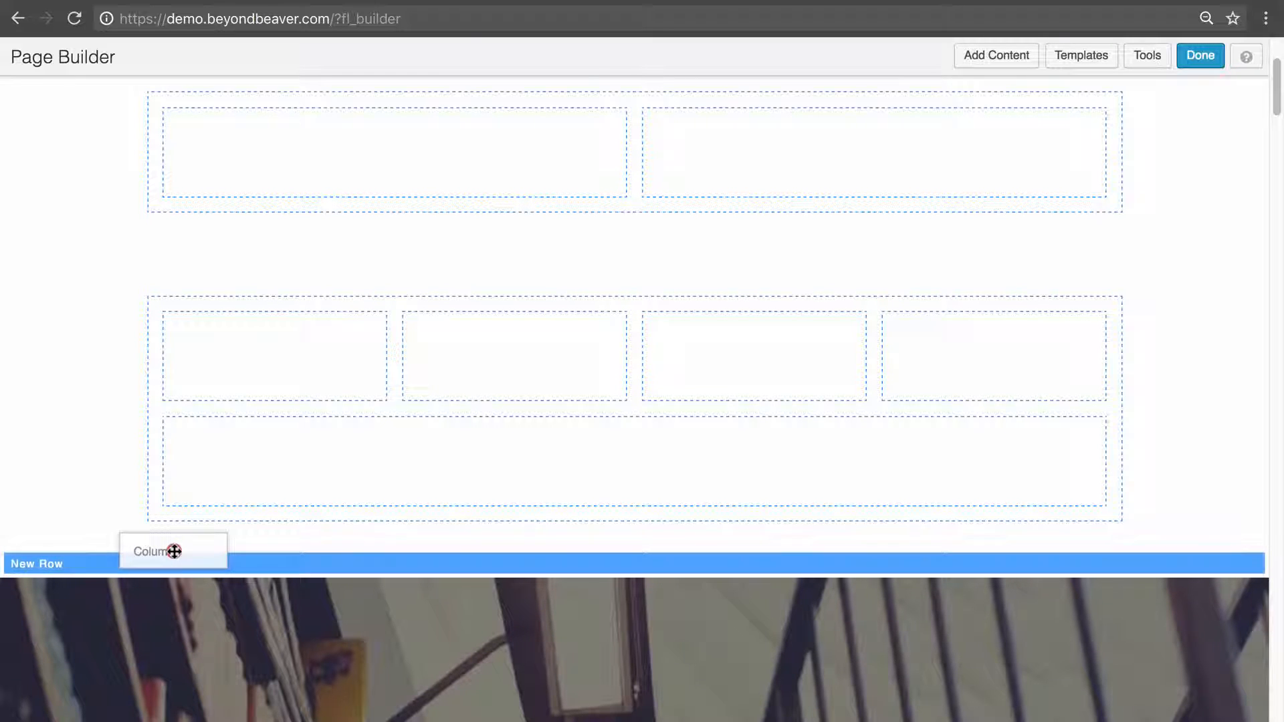
left_click_drag(174, 551, 203, 567)
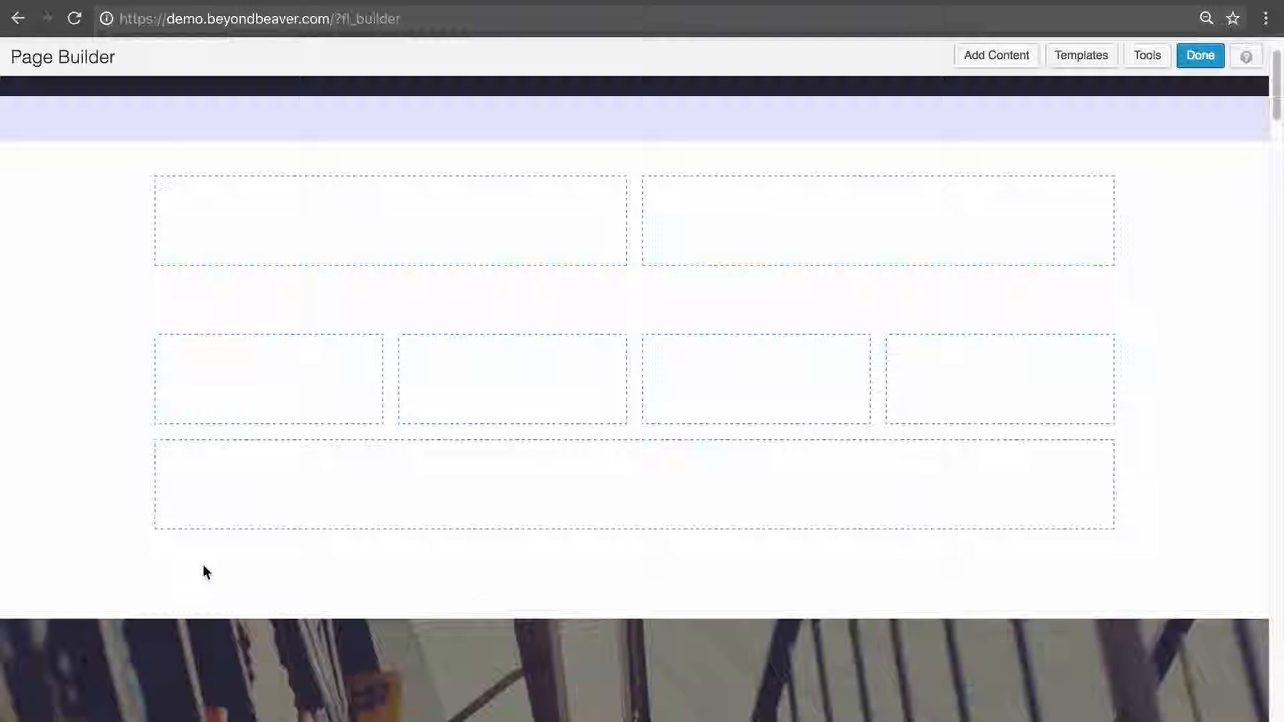
scroll(203, 566, "down", 1)
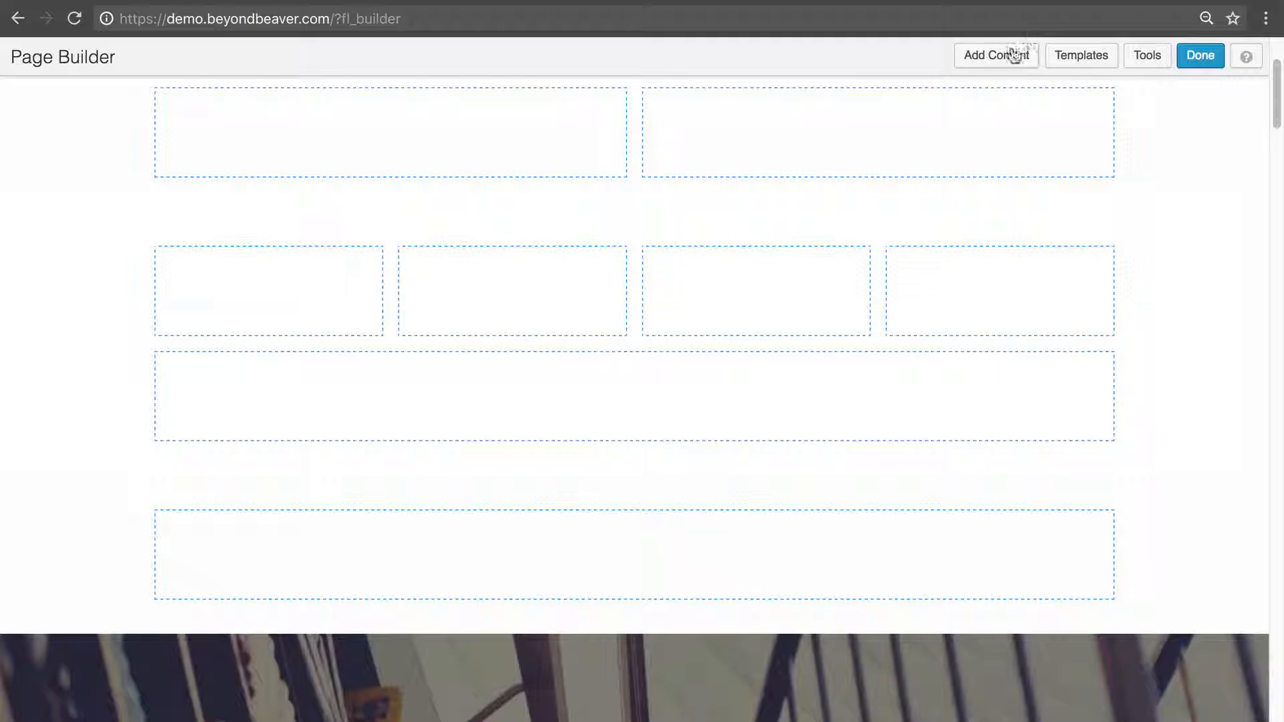
Add a 6 Columns row between the four-column row and the single-column row above the banner.
left_click(1000, 62)
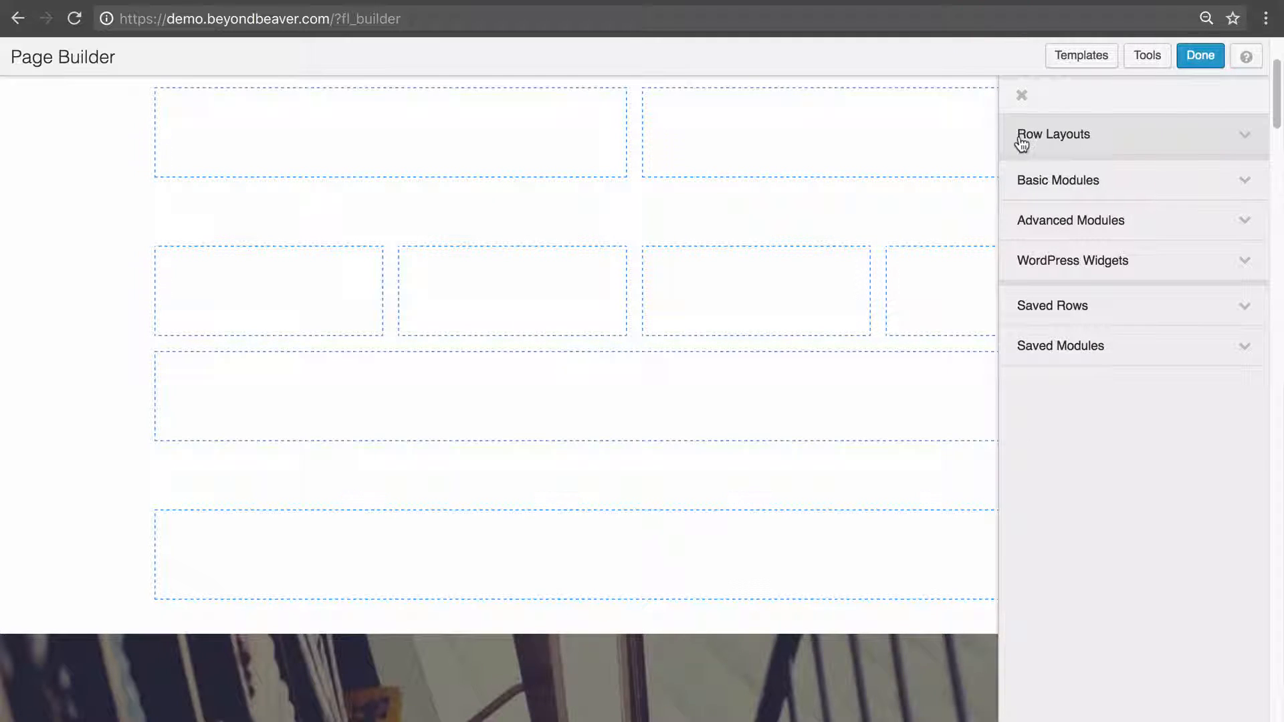
left_click(1133, 137)
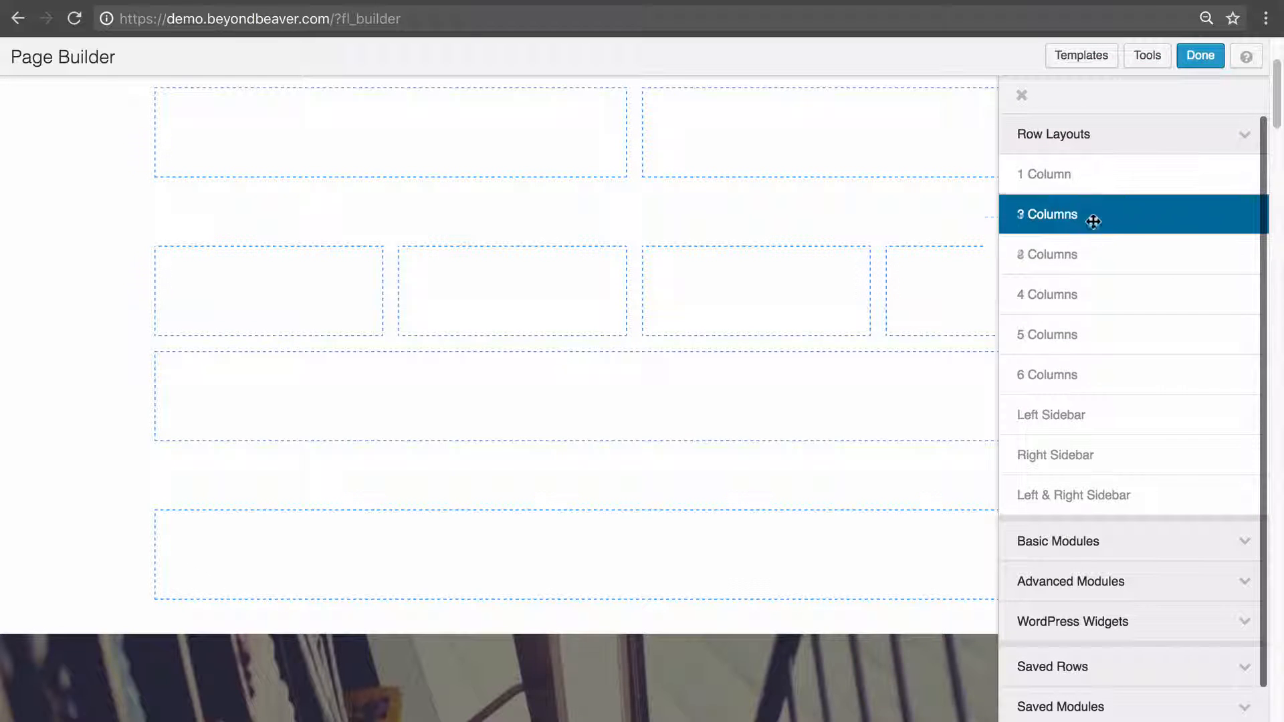
left_click_drag(1109, 356, 911, 418)
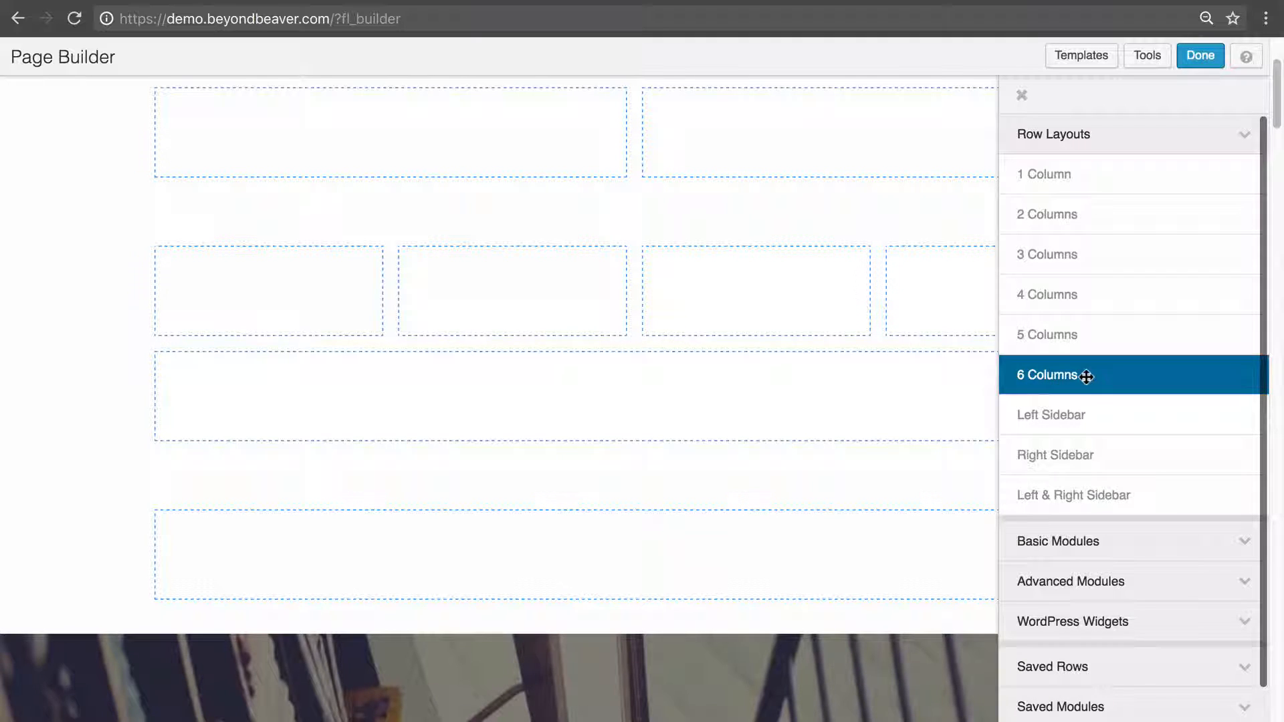
left_click_drag(995, 380, 589, 570)
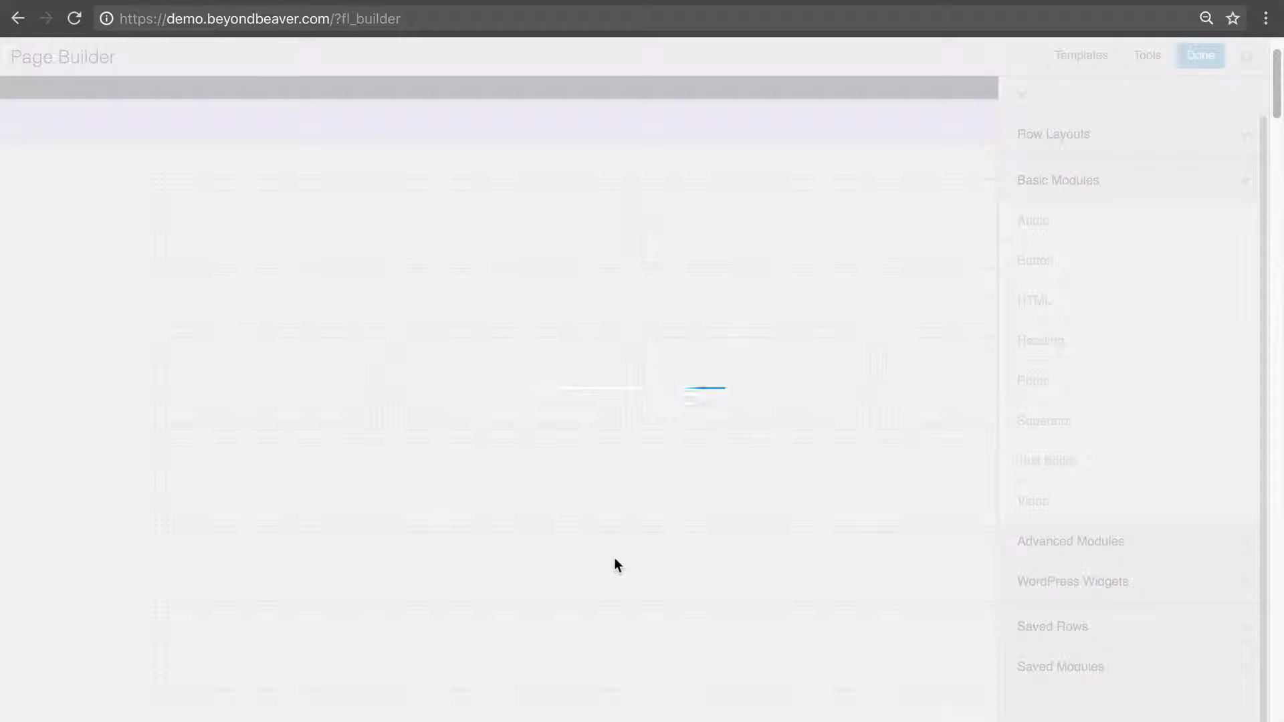
scroll(599, 532, "down", 2)
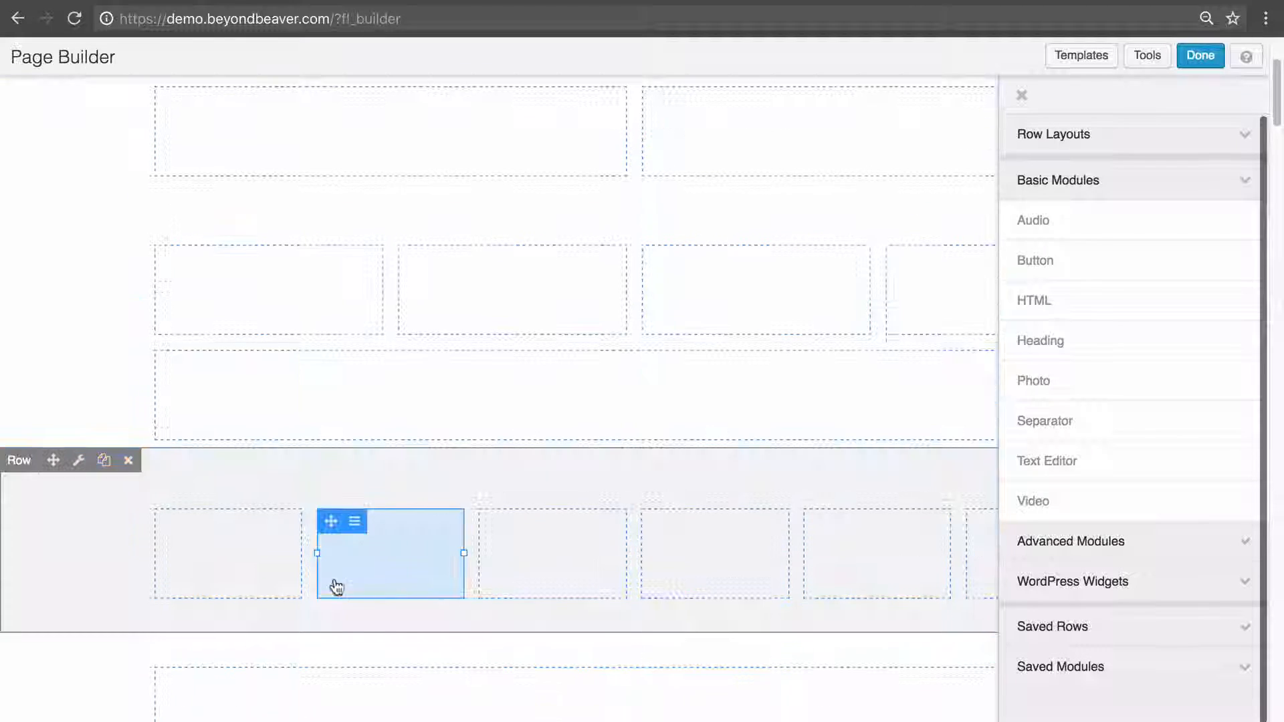
left_click(1022, 95)
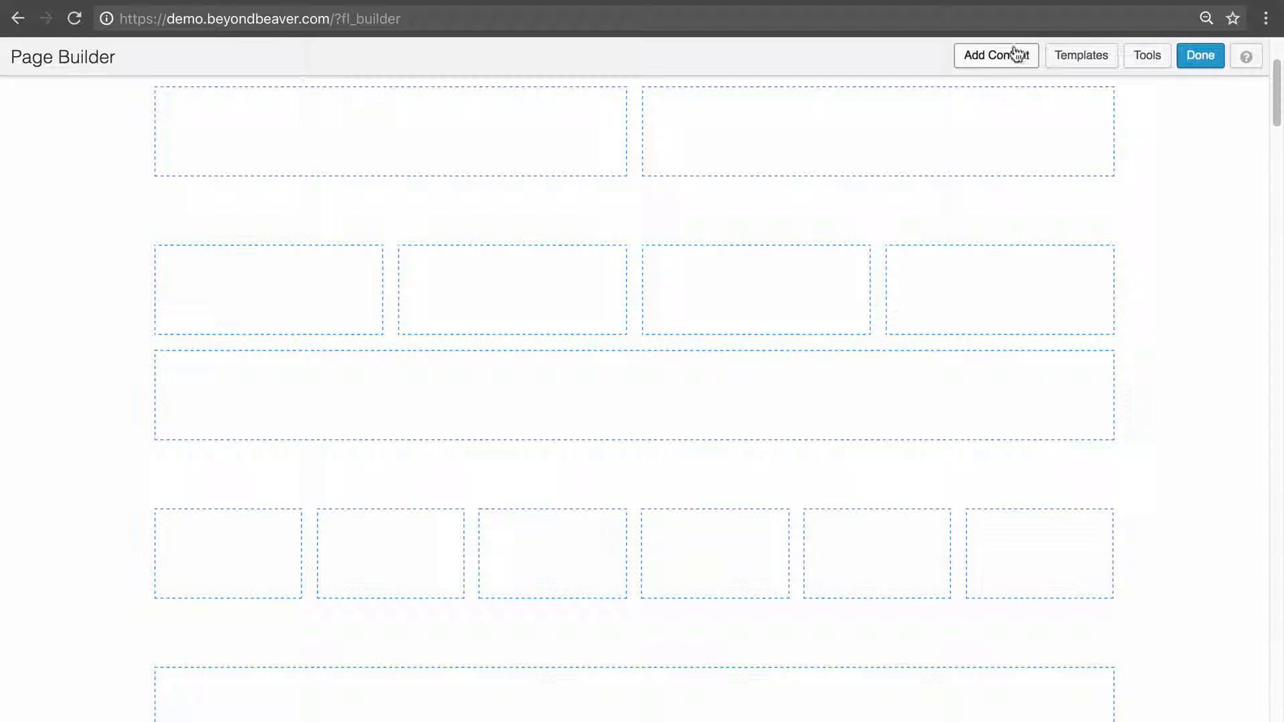
Add a 1 Column layout inside the six-column row as an extra column.
left_click(1014, 56)
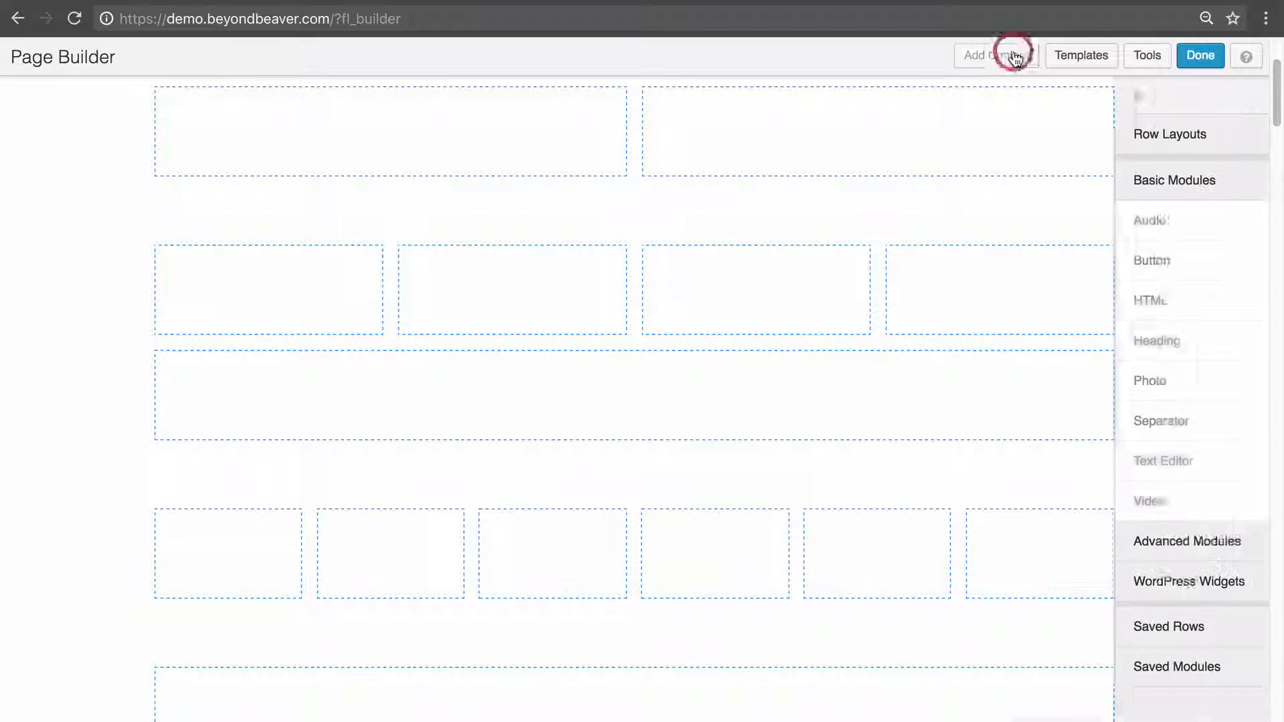
left_click(1141, 134)
left_click_drag(1098, 166, 632, 674)
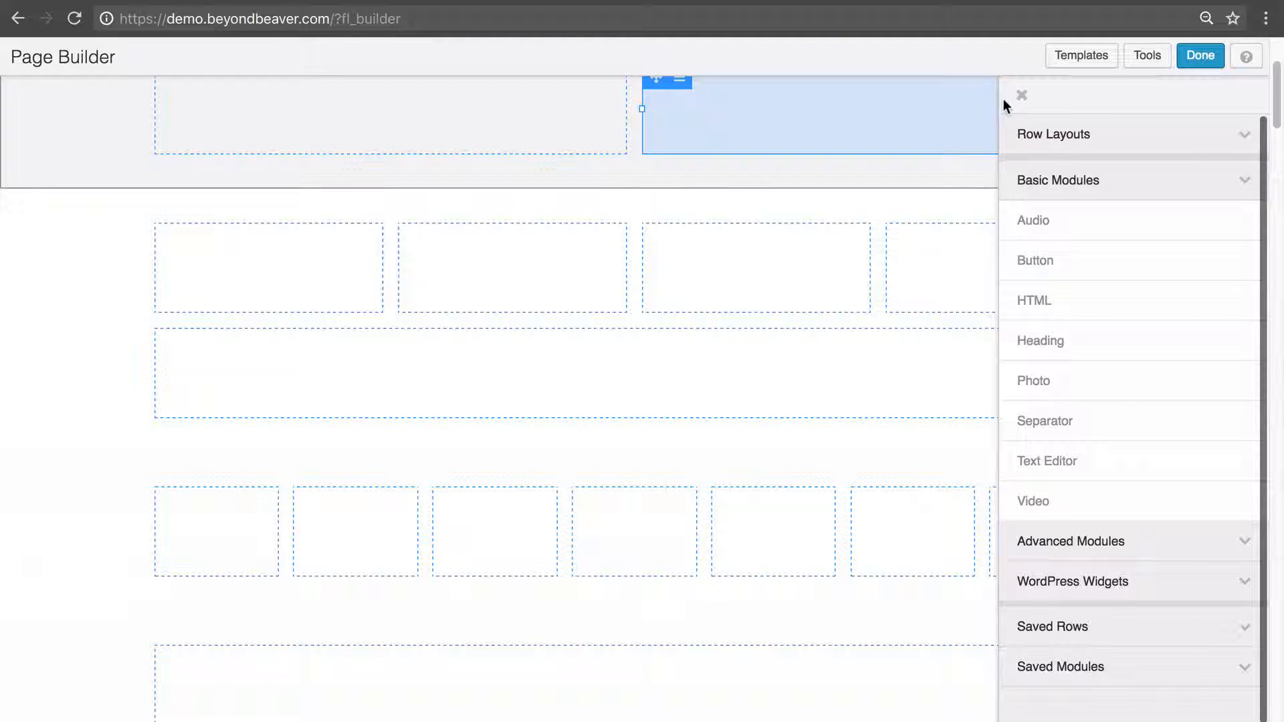
left_click(1021, 95)
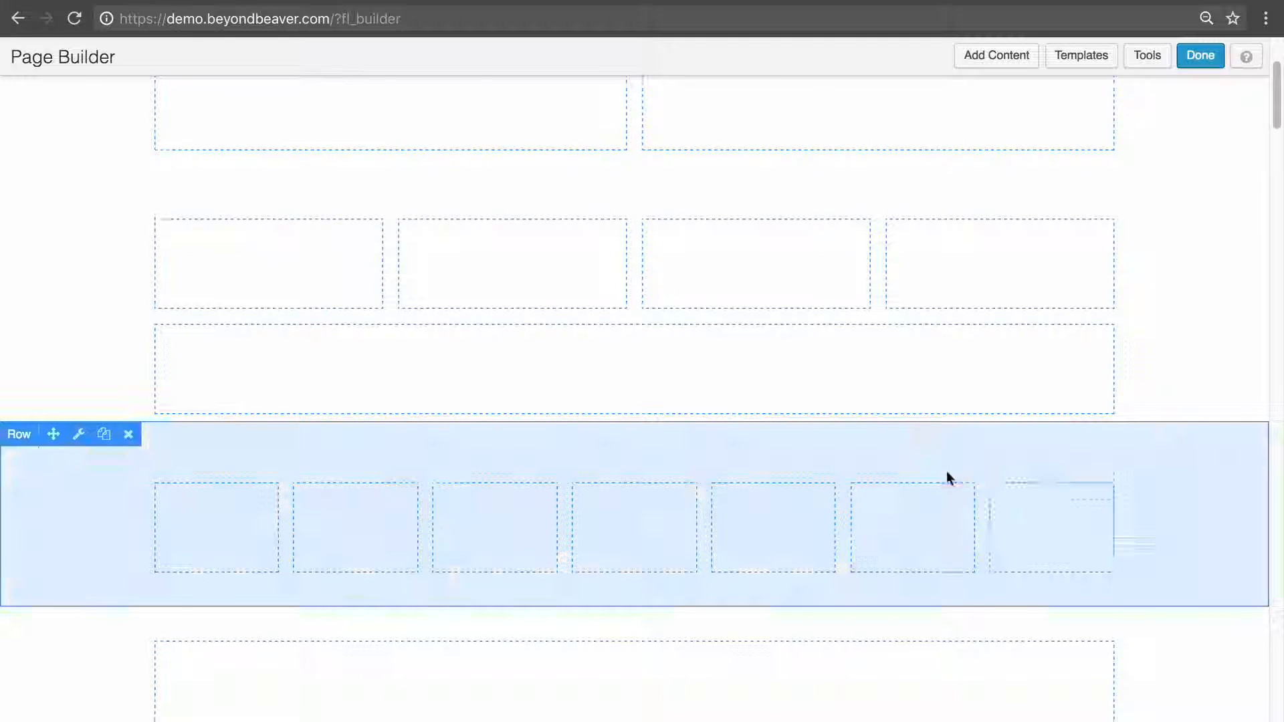
scroll(945, 471, "down", 1)
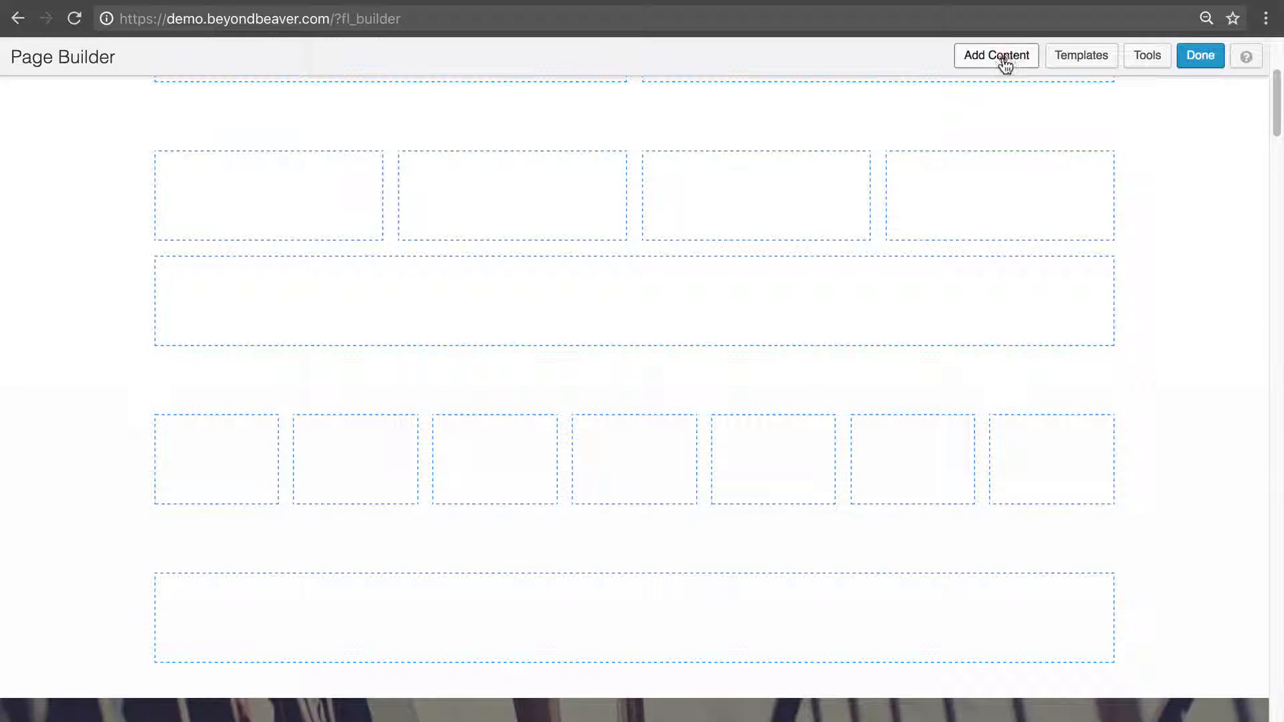
Add a Left Sidebar row layout directly above the banner, below the single-column row.
left_click(1004, 57)
left_click(1144, 136)
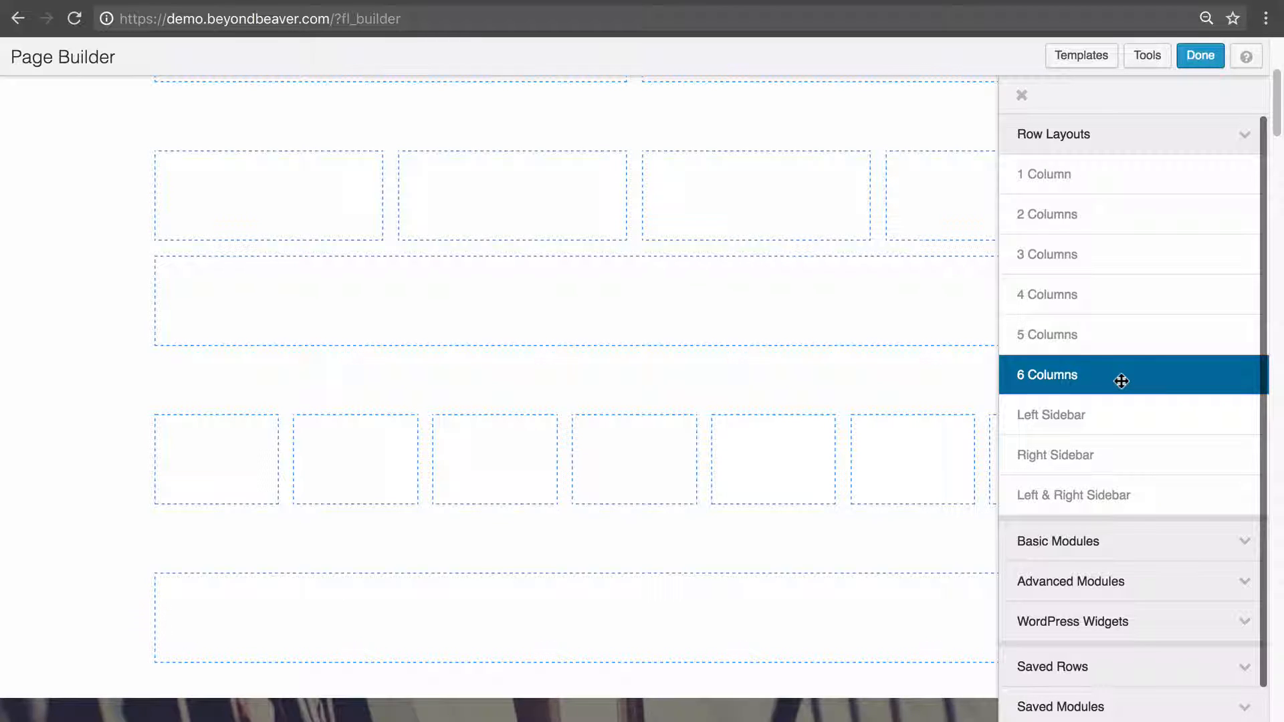
scroll(731, 464, "down", 5)
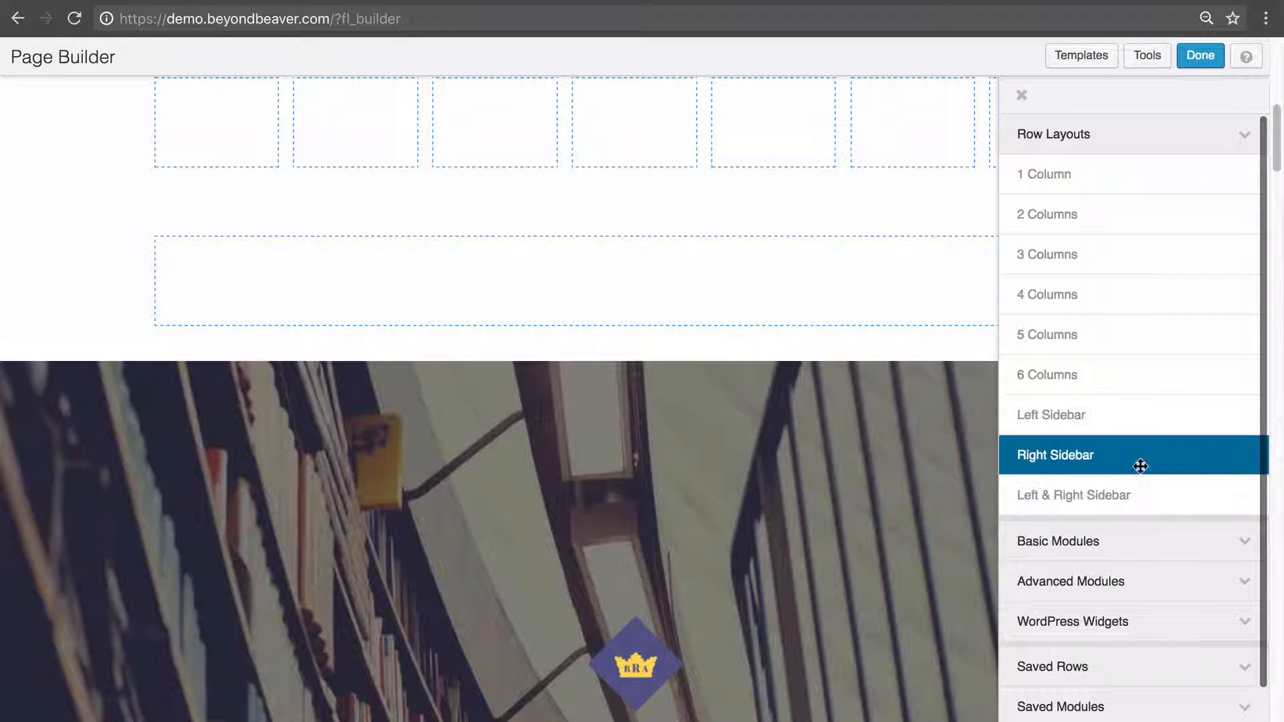
scroll(708, 460, "up", 2)
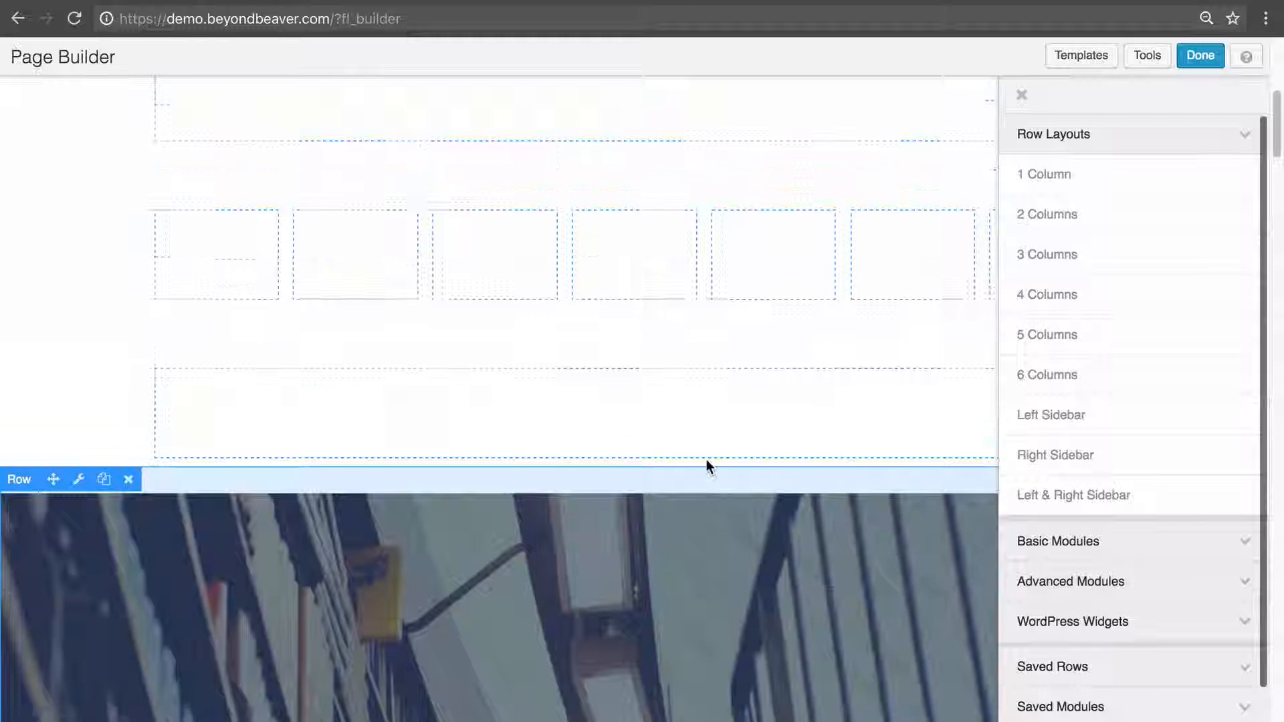
left_click_drag(1124, 421, 510, 588)
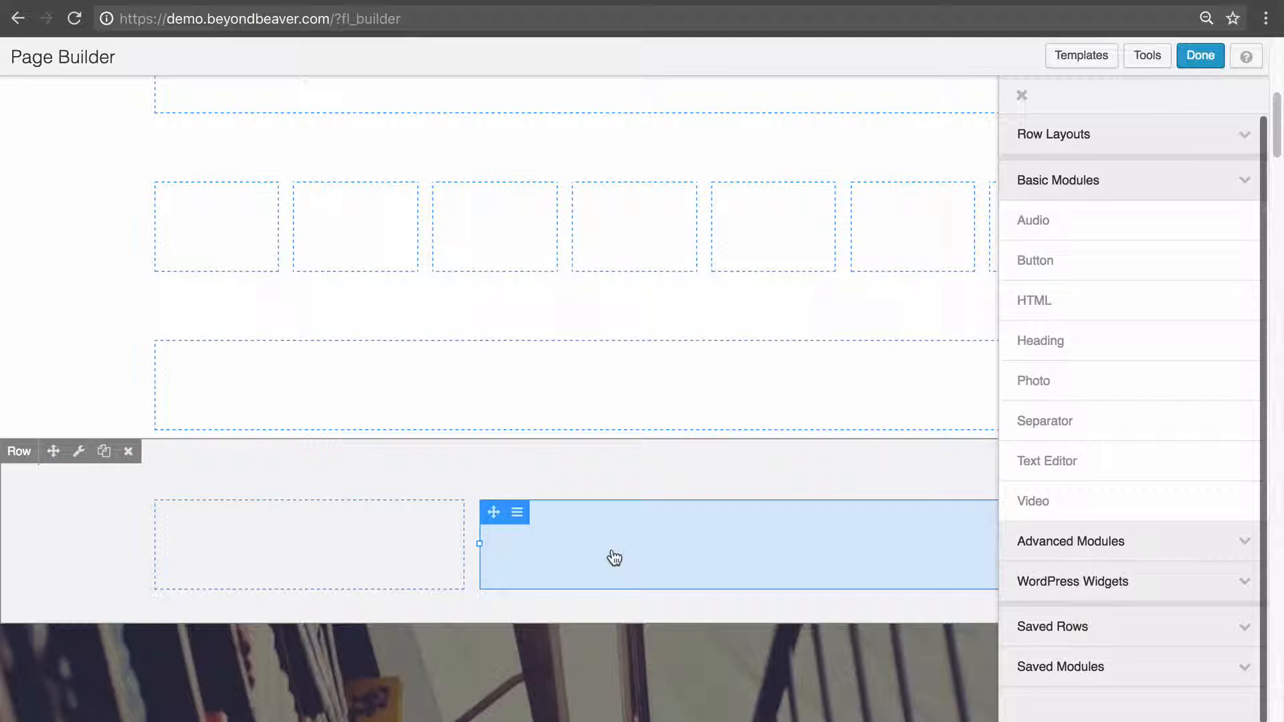
Check the column width settings of both the narrow and the wide column in the left-sidebar row without saving changes.
left_click(192, 519)
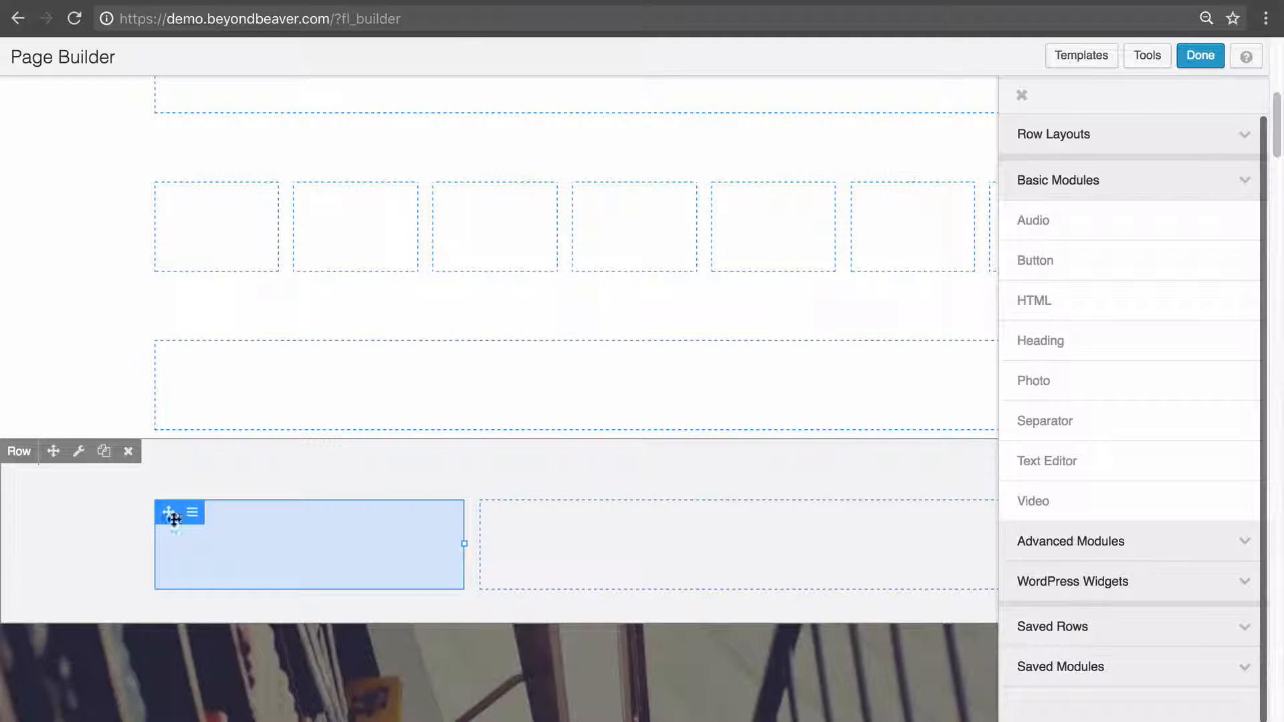
left_click(192, 515)
mouse_move(241, 540)
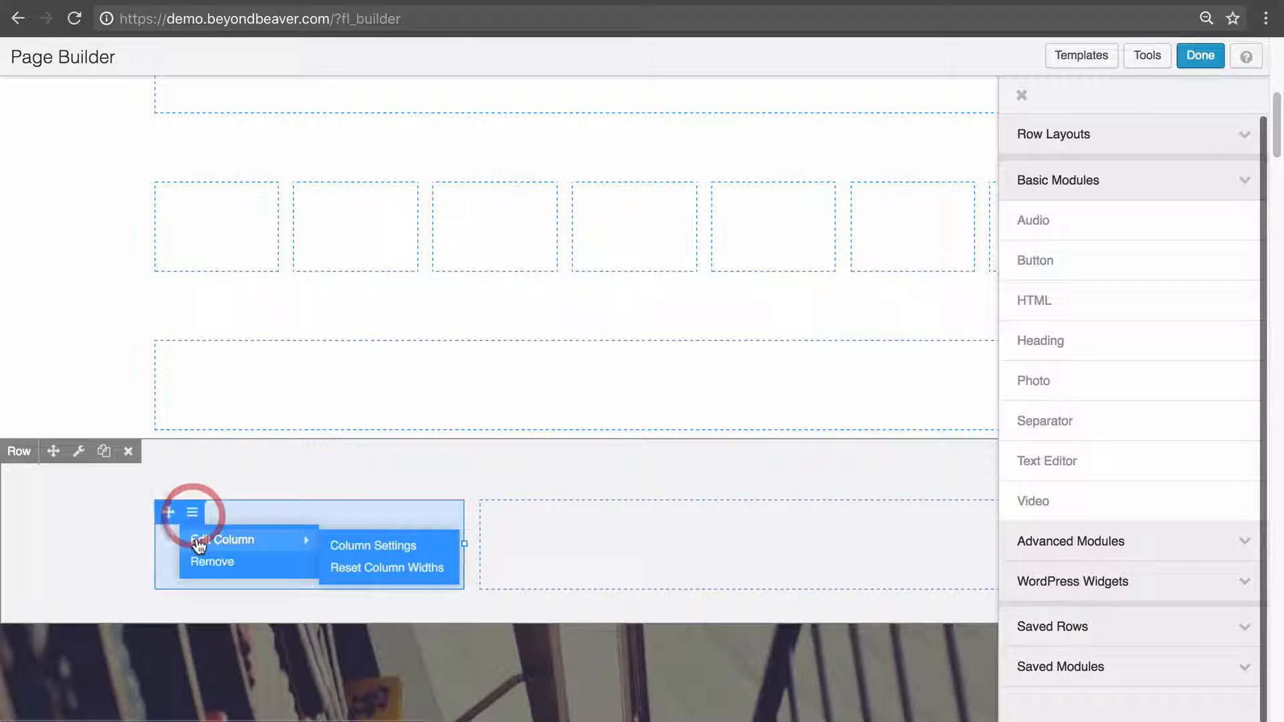
left_click(365, 546)
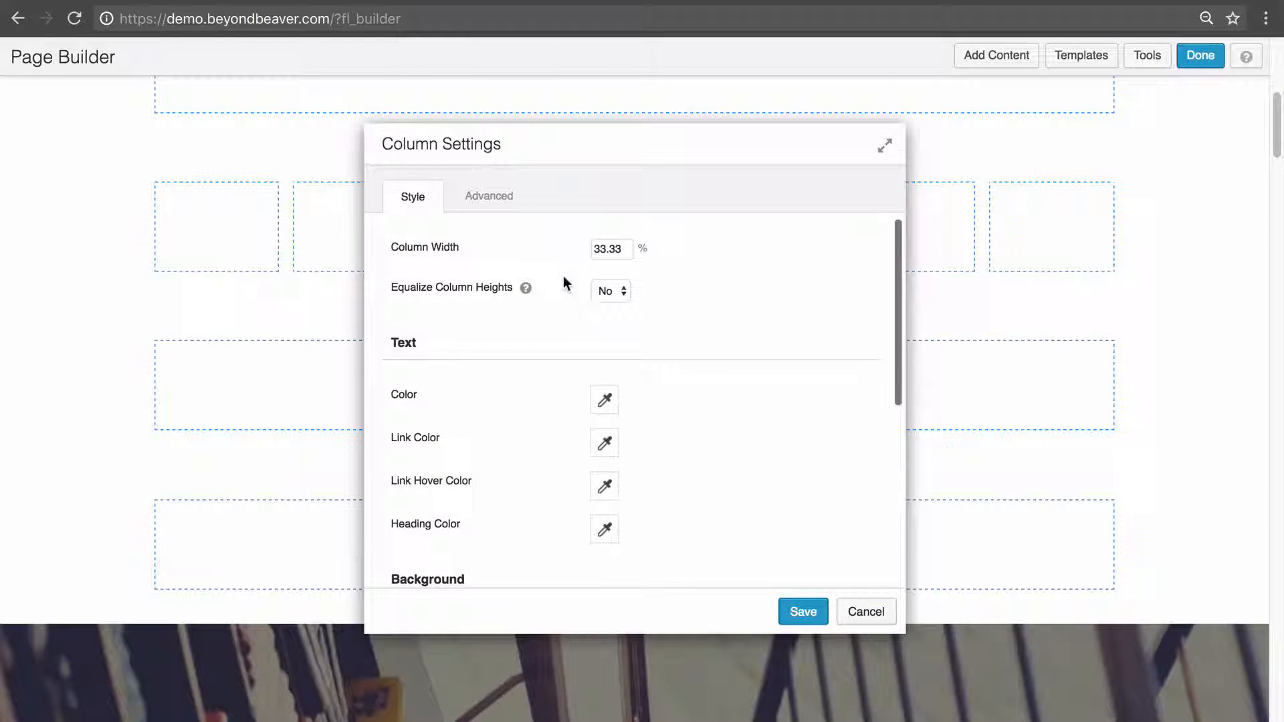
left_click(877, 611)
left_click(515, 516)
mouse_move(525, 536)
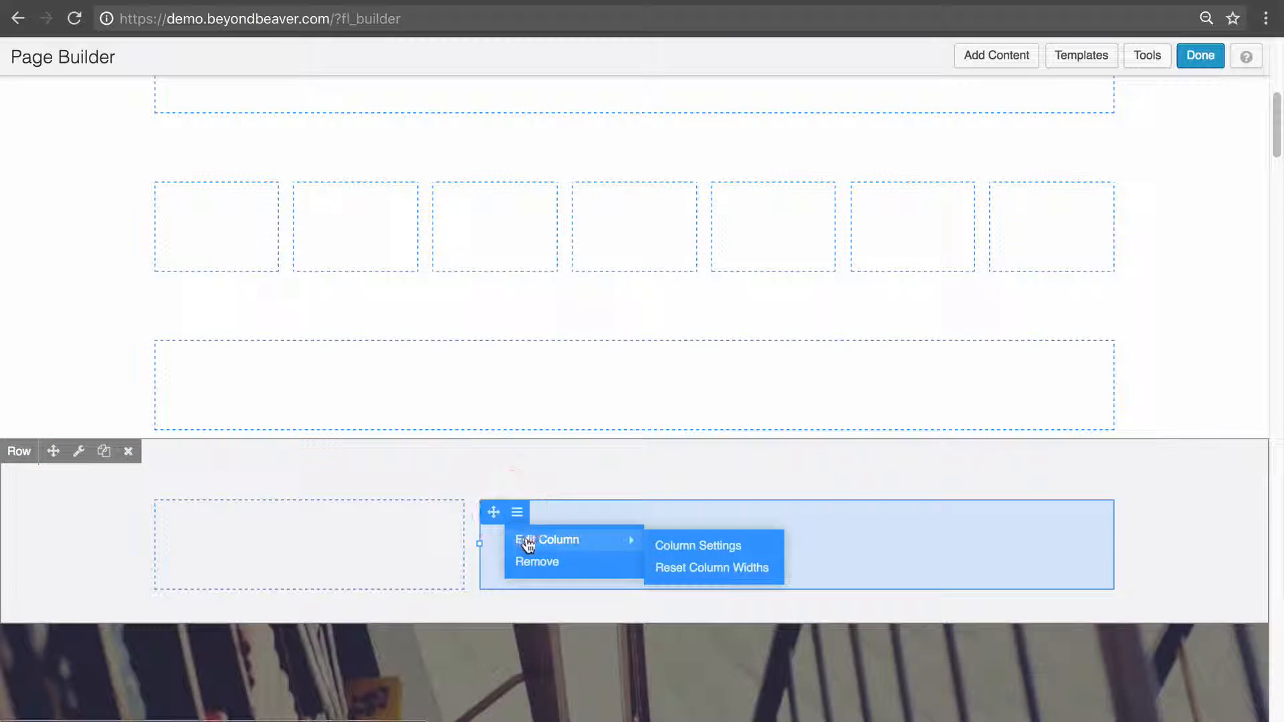
left_click(693, 546)
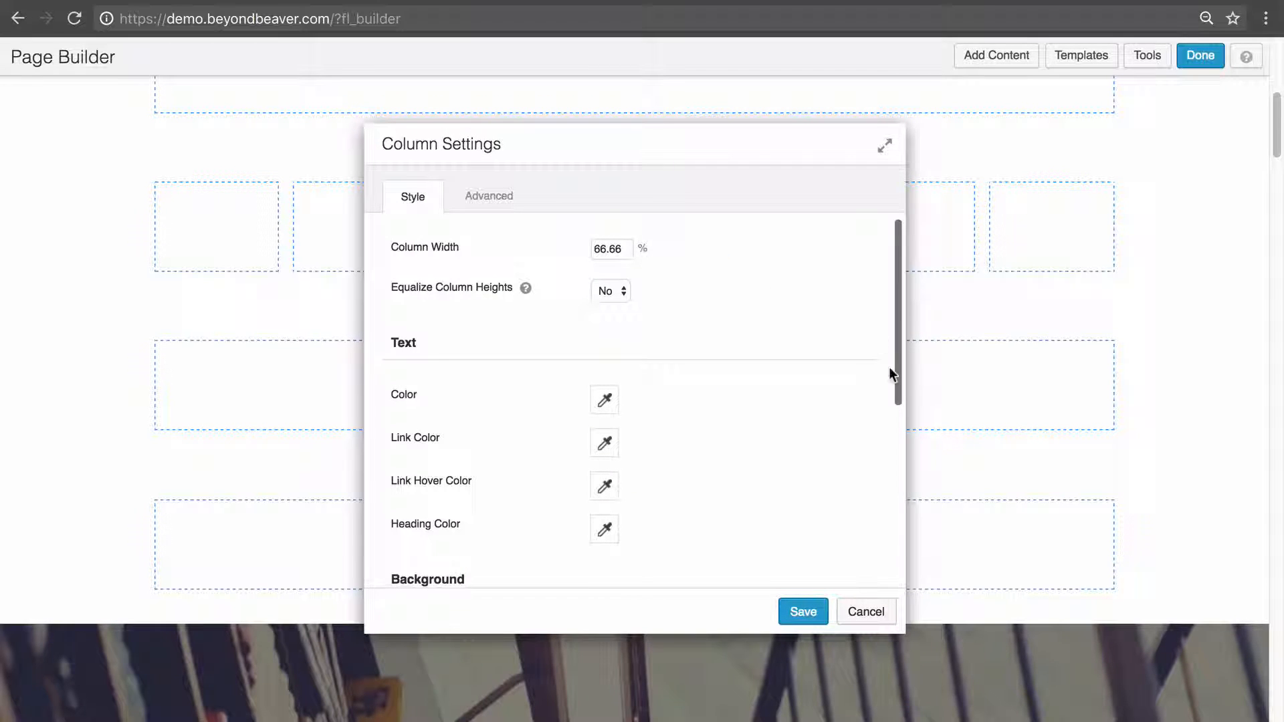
left_click(865, 609)
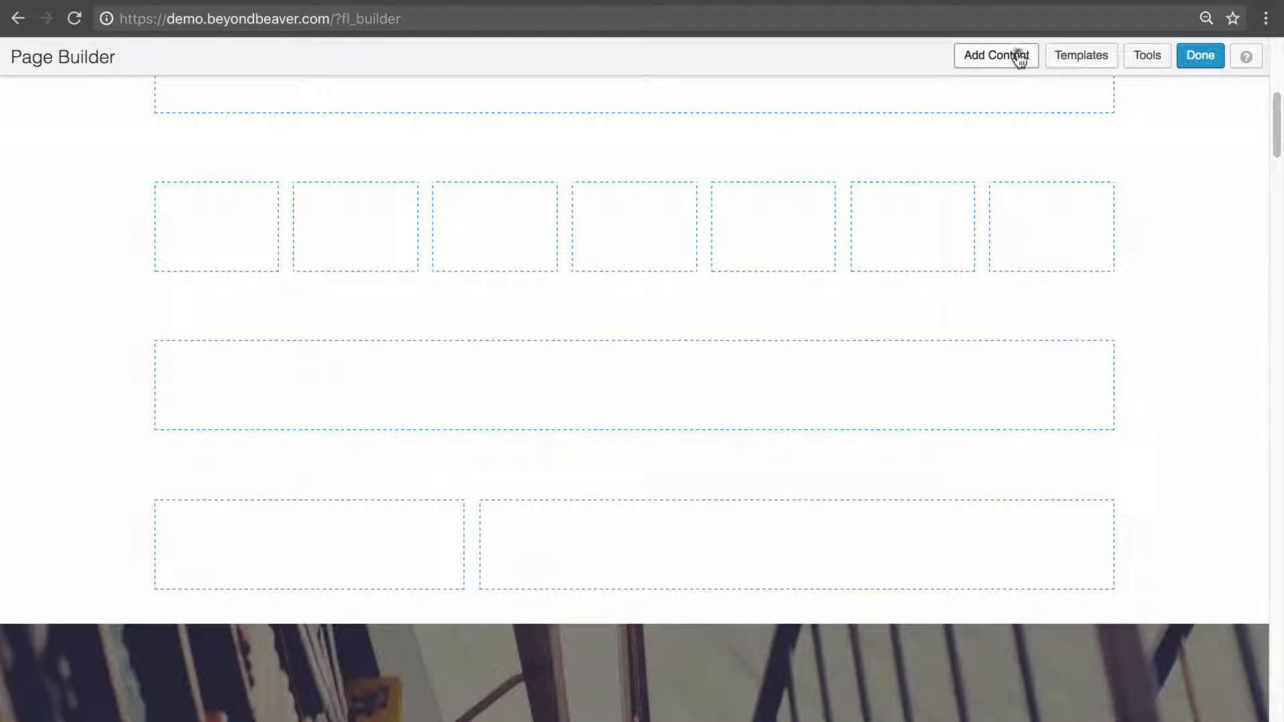
Add a Right Sidebar row layout between the left-sidebar row and the banner.
left_click(1014, 56)
left_click(1118, 132)
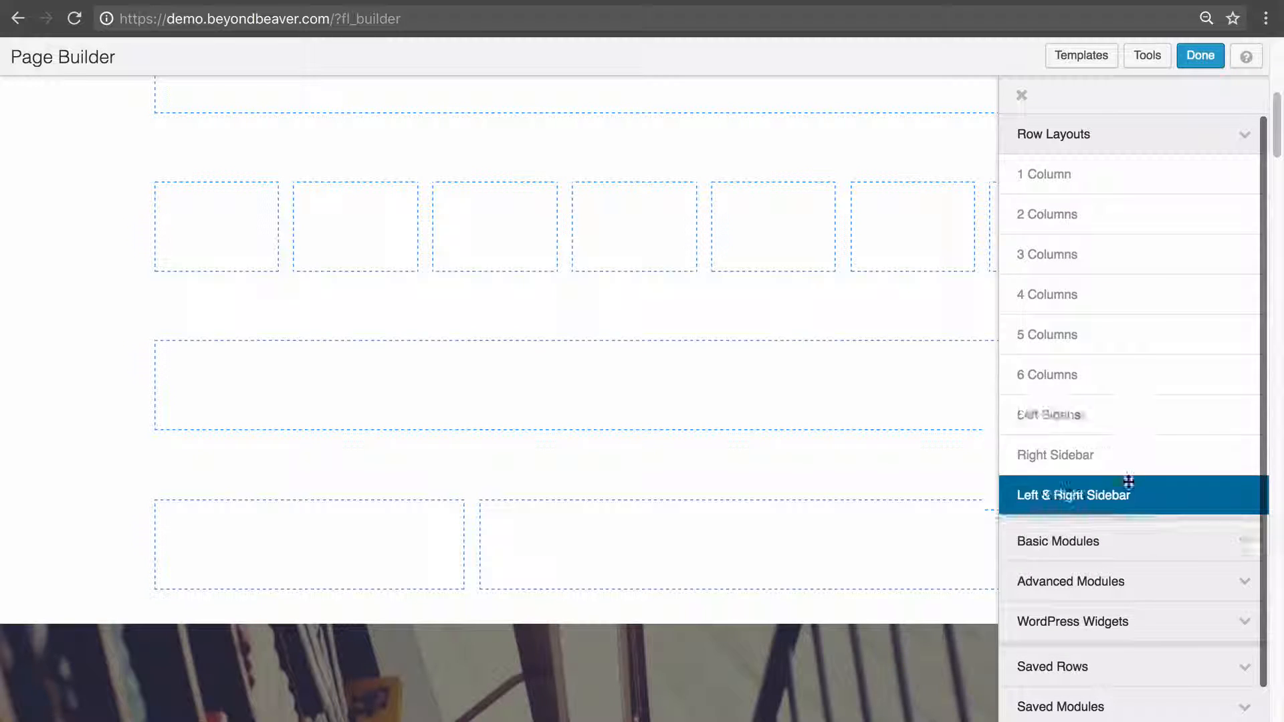
scroll(648, 422, "down", 1)
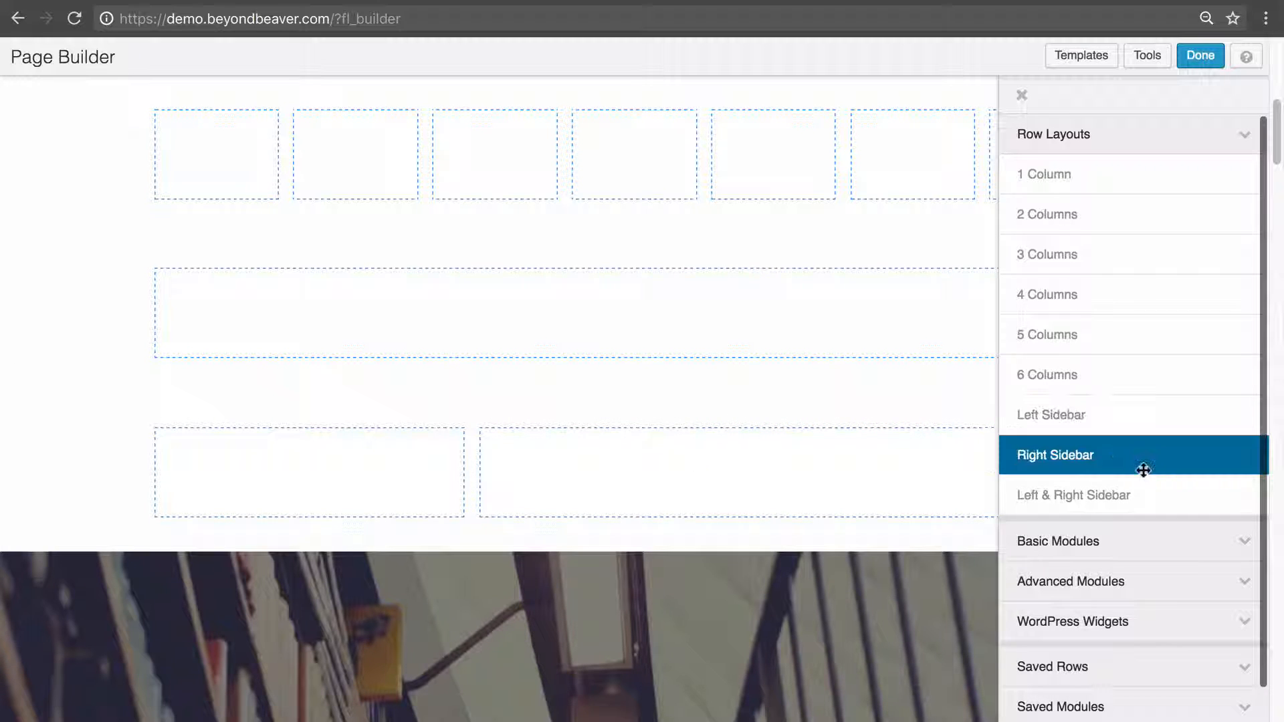
scroll(923, 468, "down", 1)
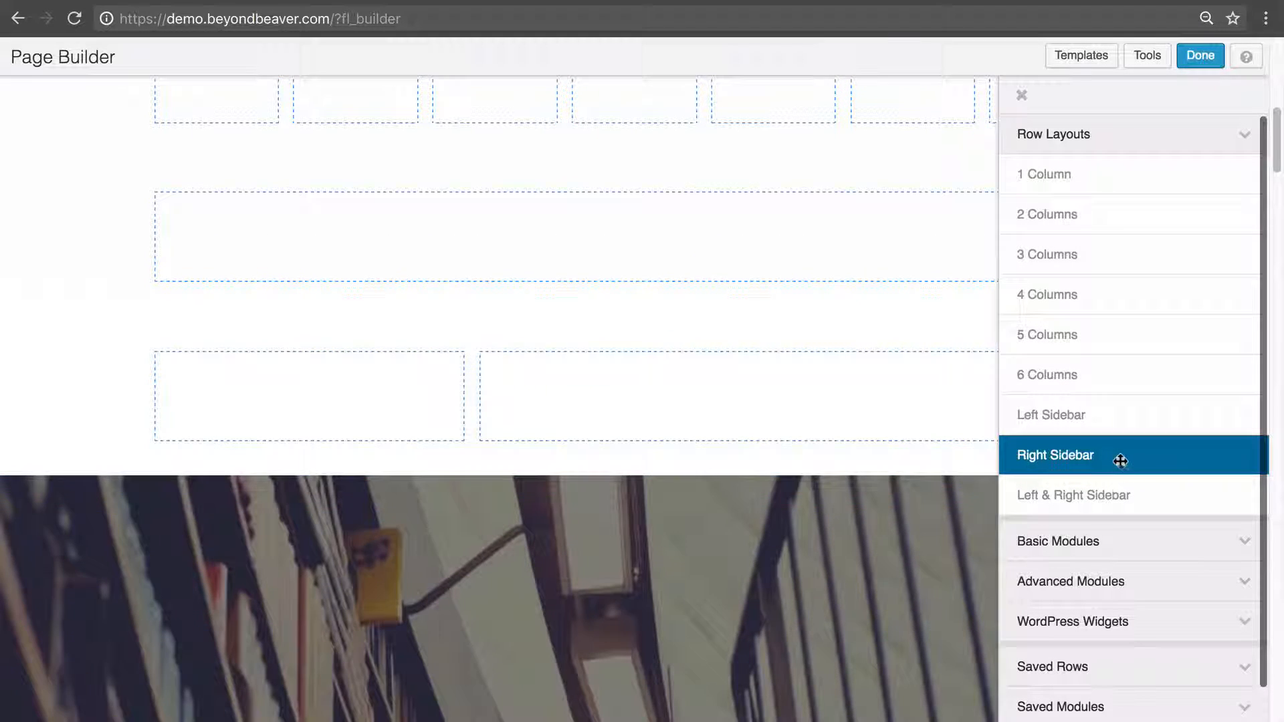
left_click_drag(1055, 464, 480, 539)
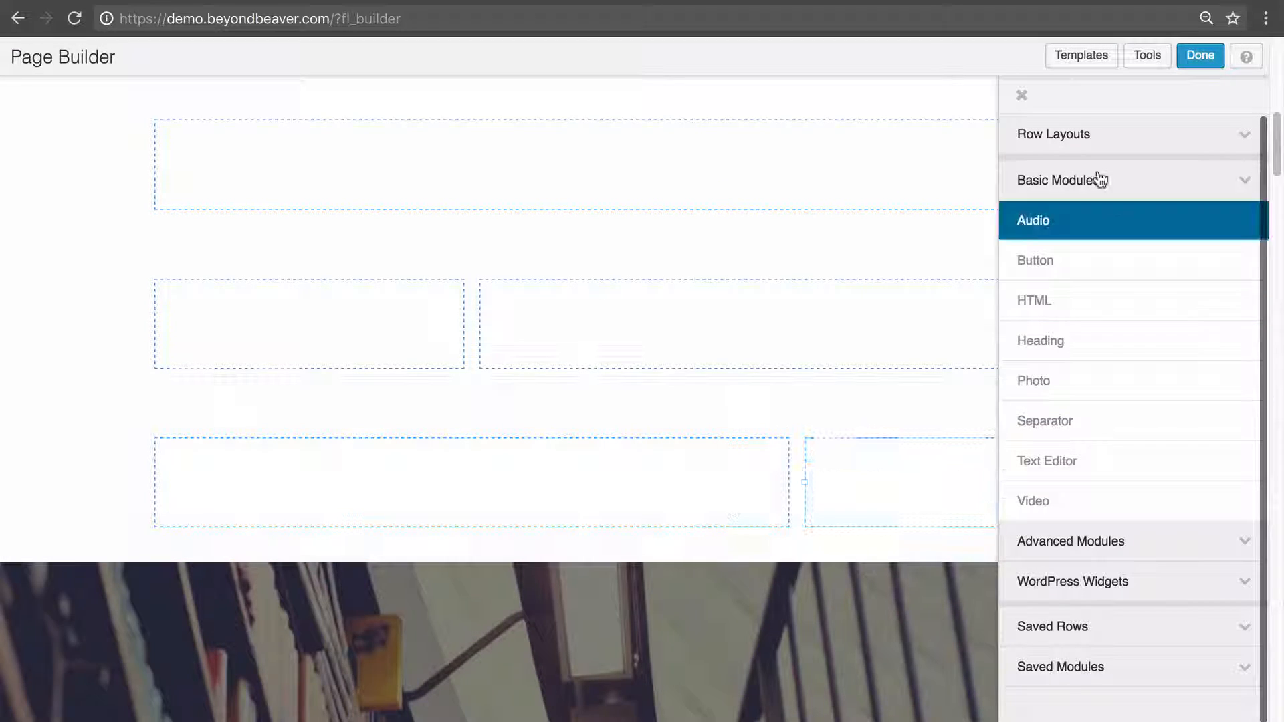
left_click(1022, 94)
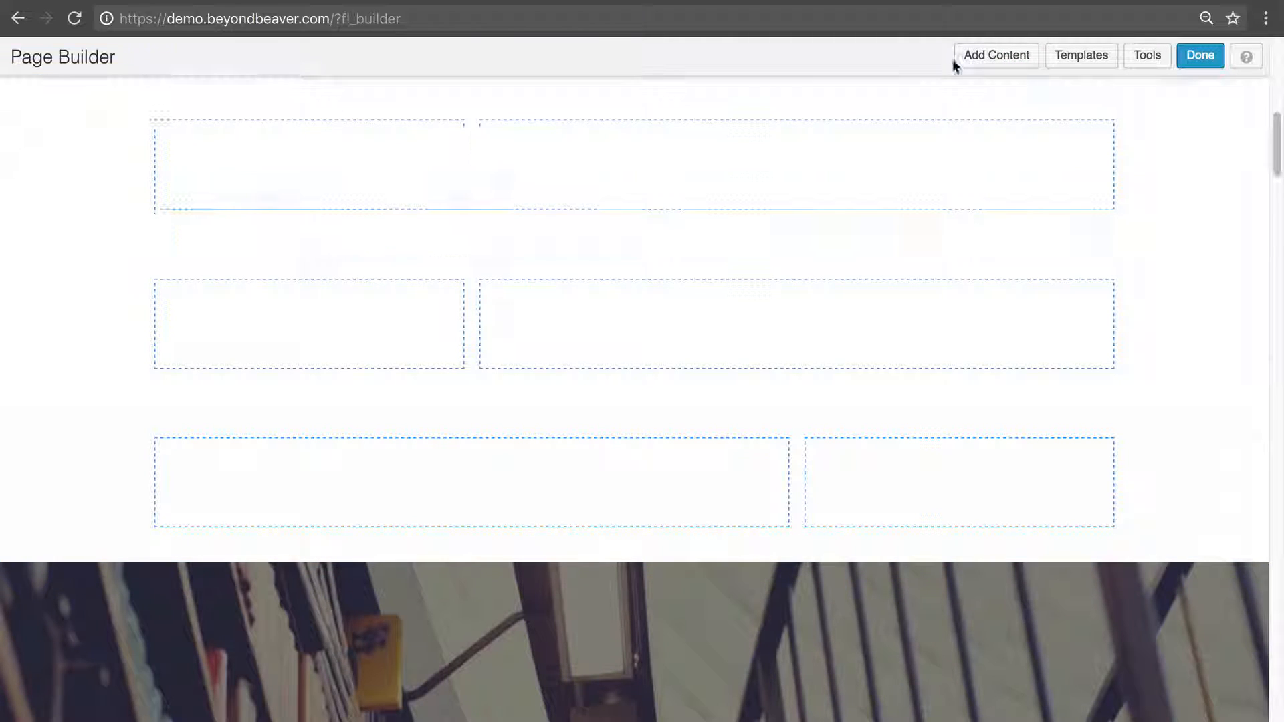
Add a Left & Right Sidebar row below the right-sidebar row, and check its middle column's width settings without saving changes.
left_click(980, 54)
left_click(1127, 127)
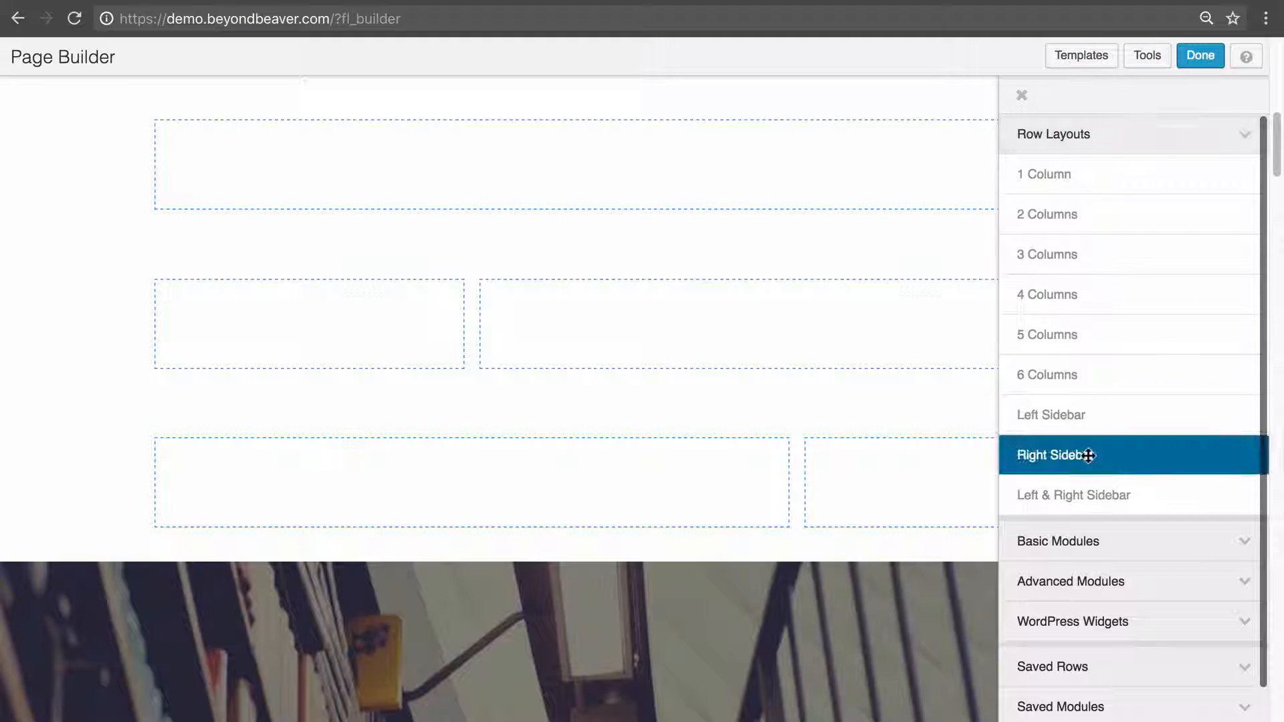
left_click_drag(1064, 490, 679, 697)
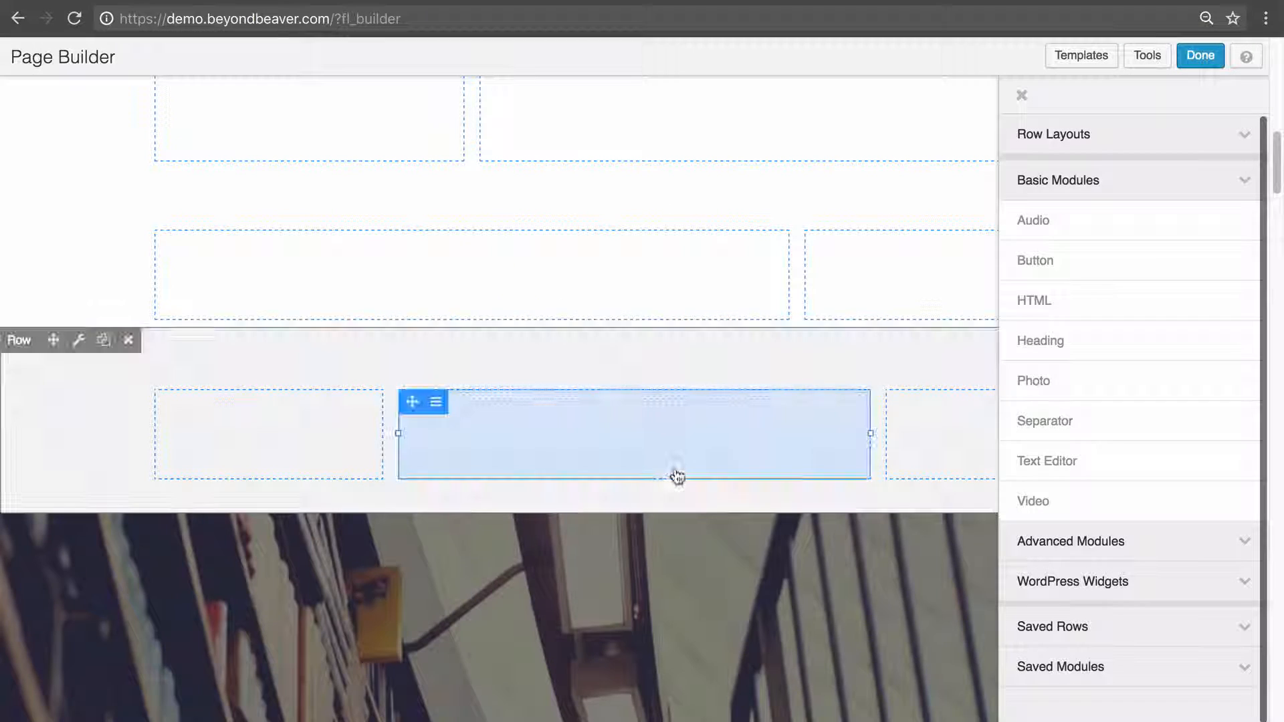
left_click(437, 398)
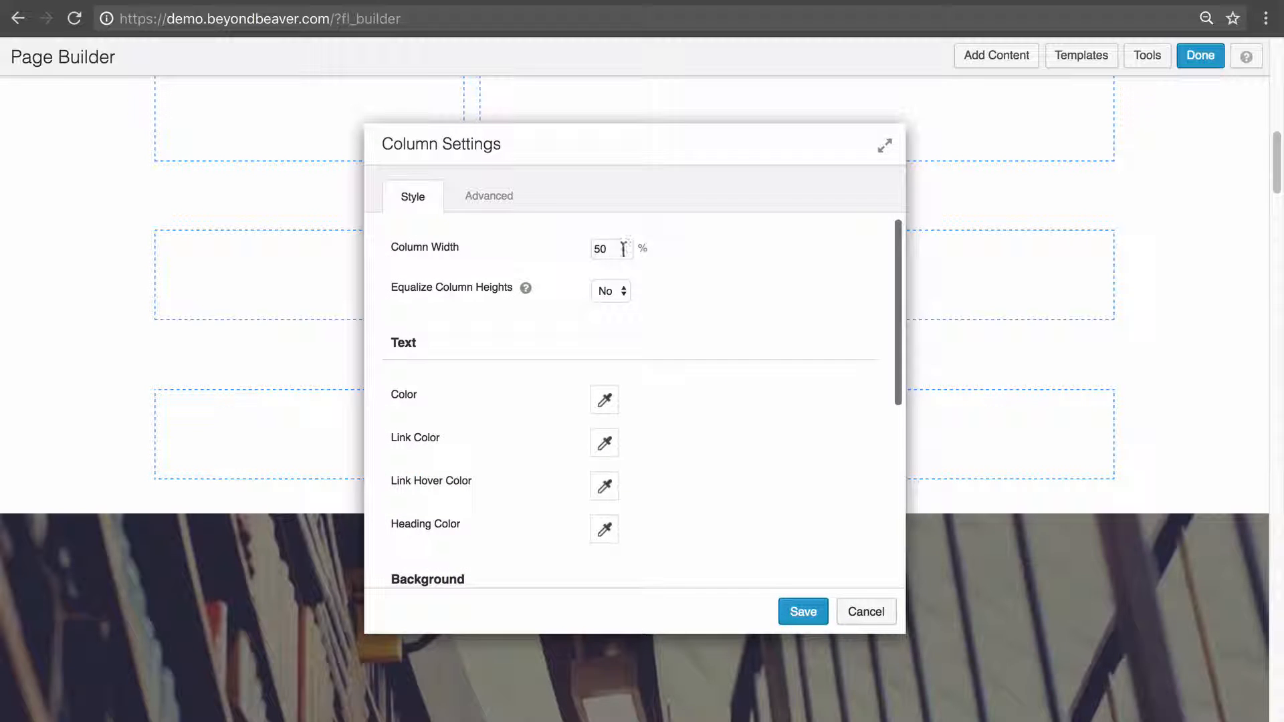
left_click(866, 611)
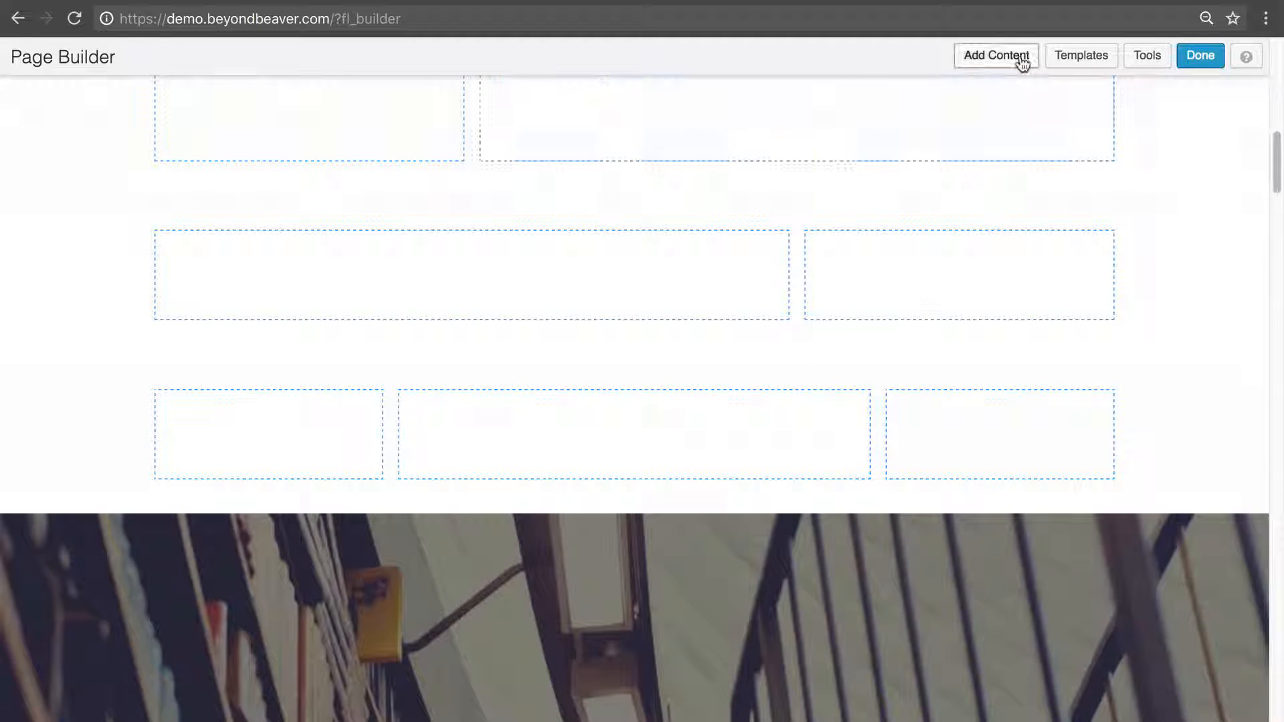
Add a 2 Columns row layout between the right-sidebar row and the Left & Right Sidebar row.
left_click(1020, 57)
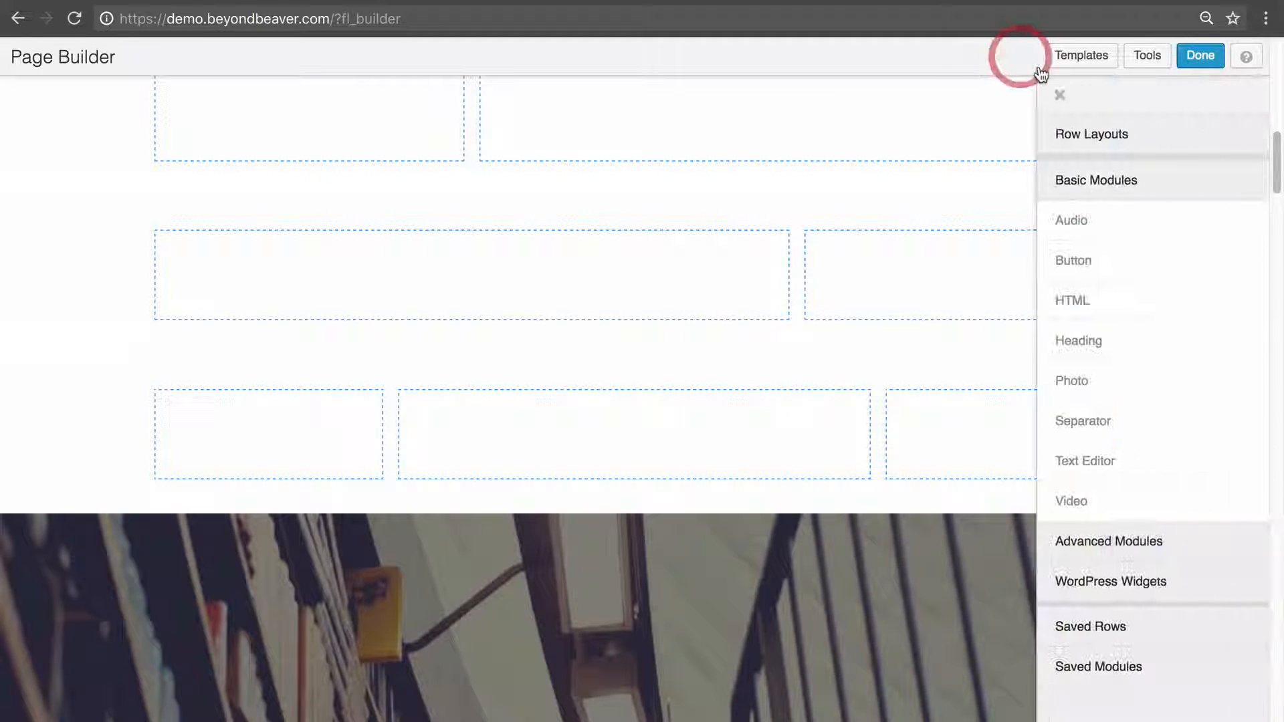
left_click(1161, 142)
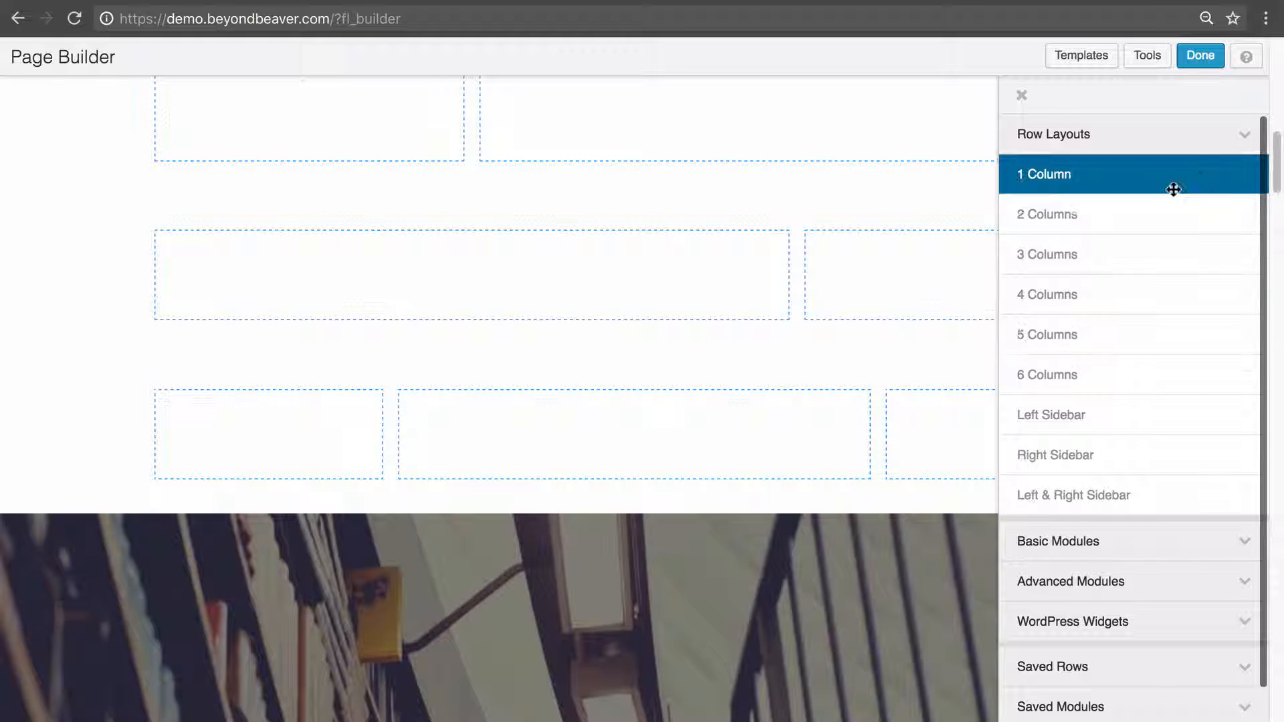
left_click_drag(1151, 268, 437, 426)
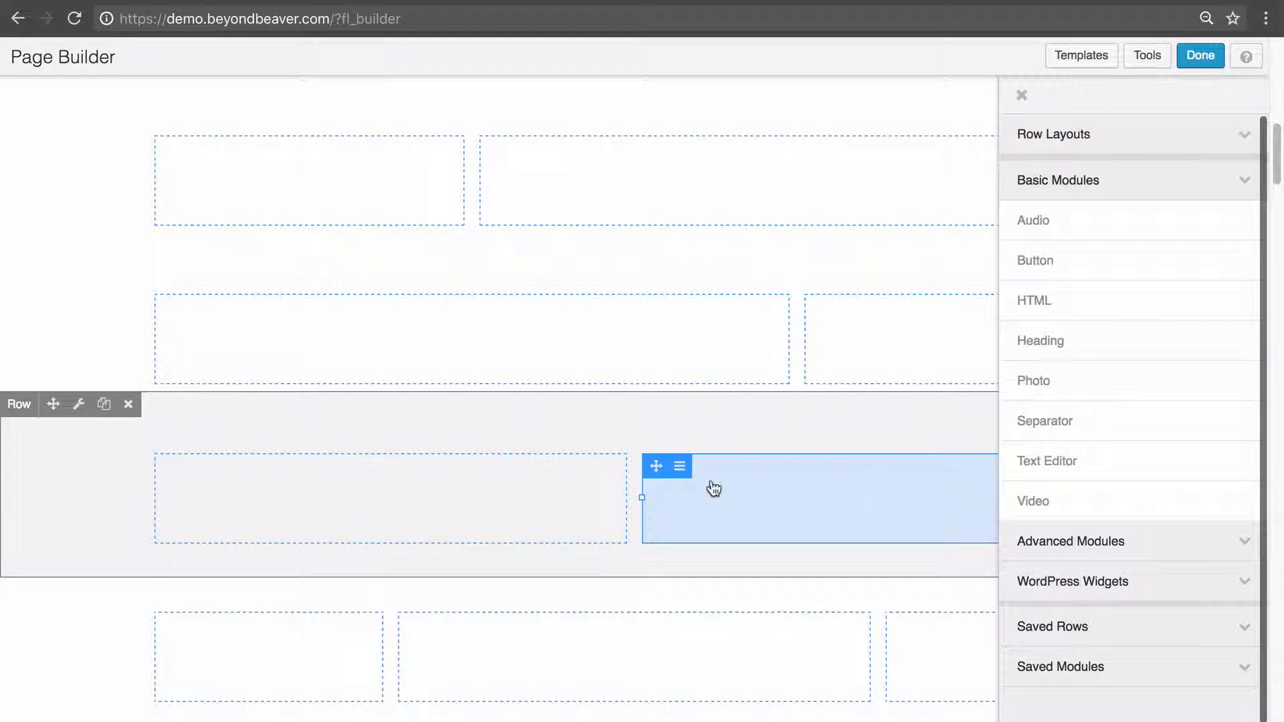
Set the second column's width in the new two-column row to 33.33% and save the column settings.
left_click(682, 467)
mouse_move(769, 493)
left_click(839, 499)
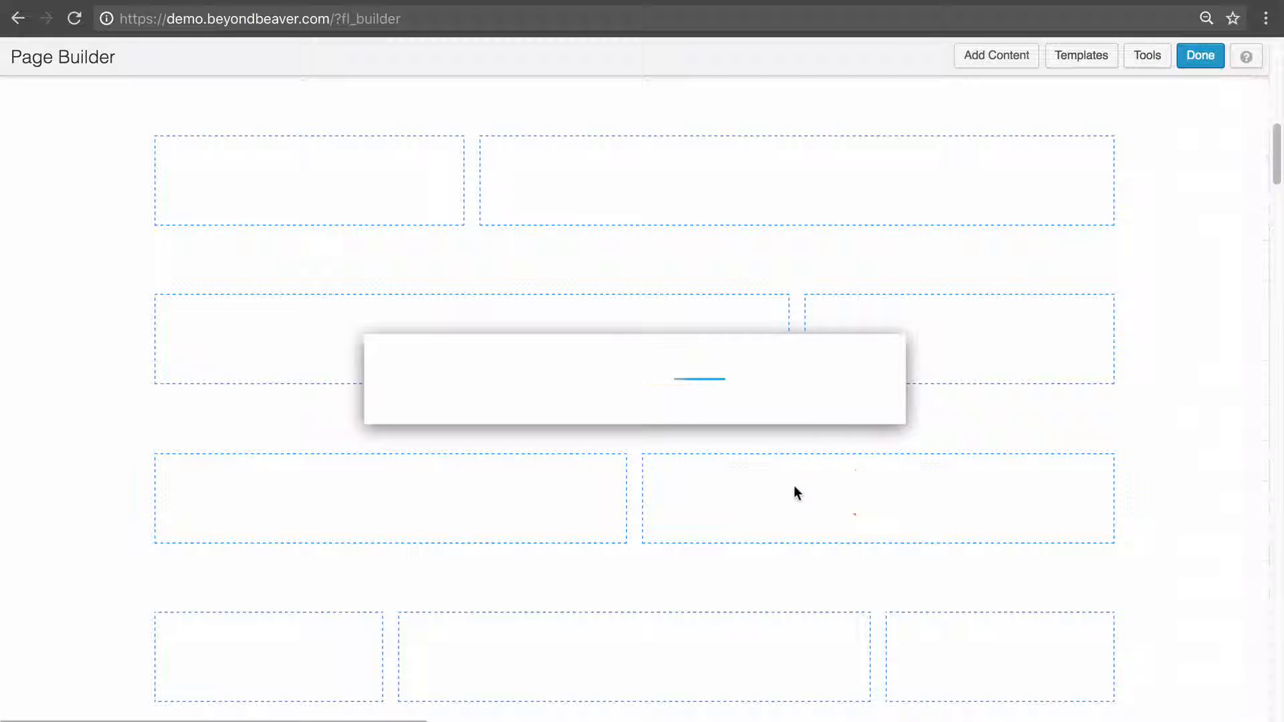
double_click(606, 246)
type("33.33")
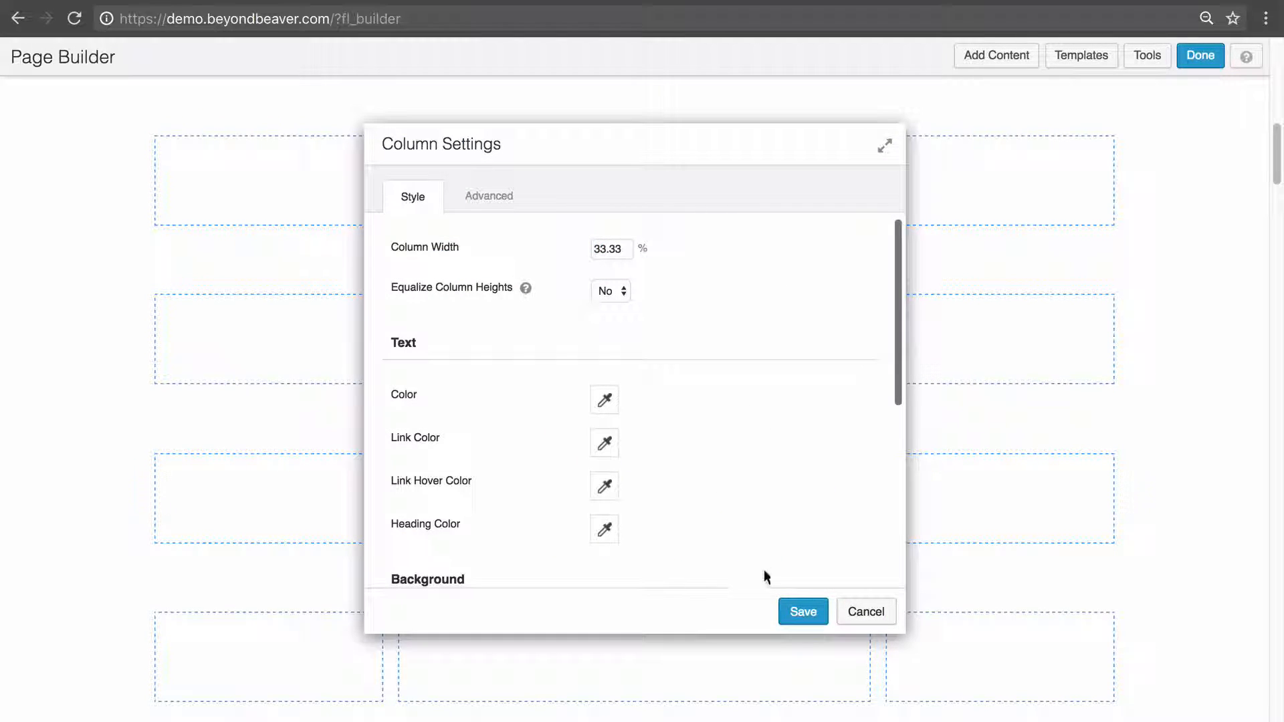
left_click(792, 608)
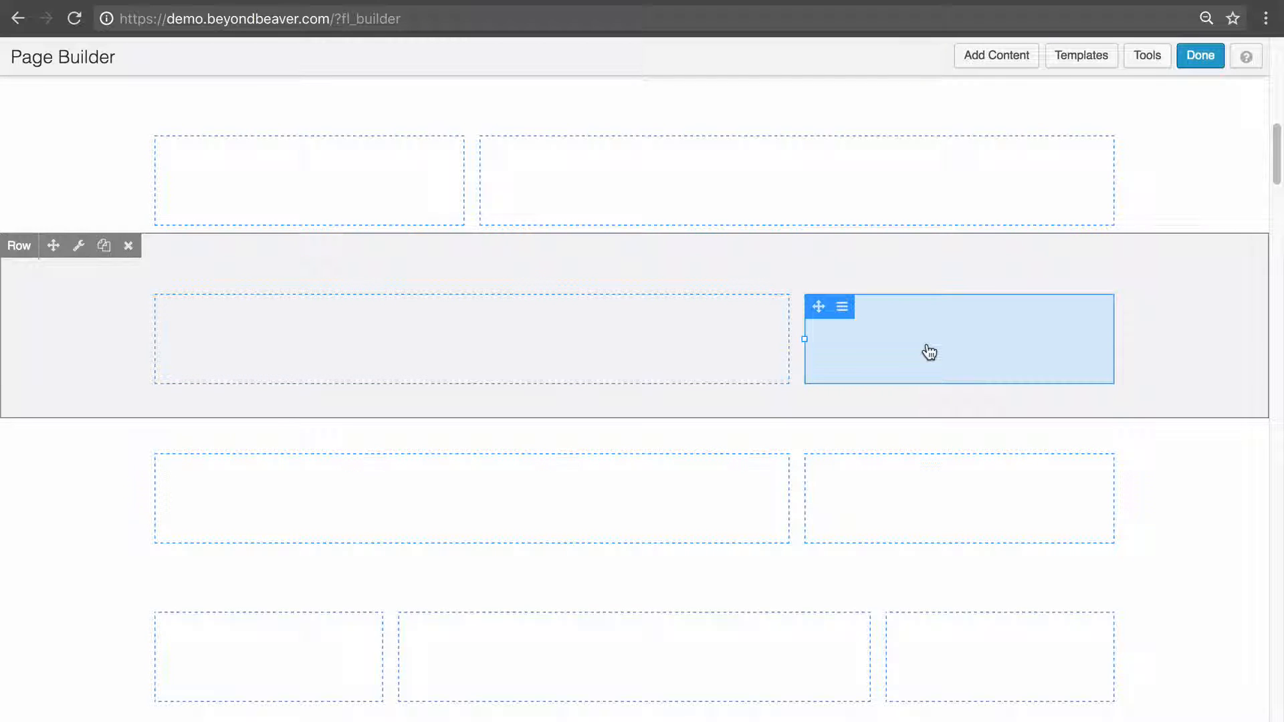
Open the list of available row layouts to view the sidebar options.
left_click(991, 53)
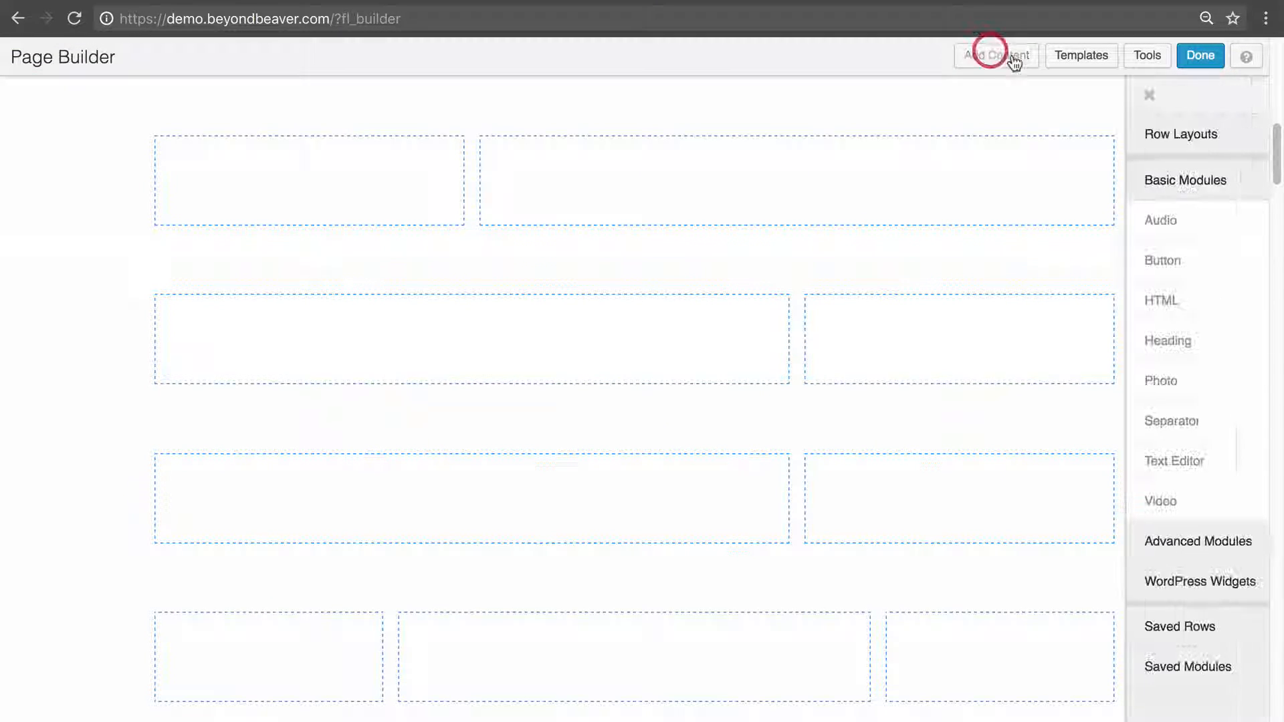
left_click(1173, 133)
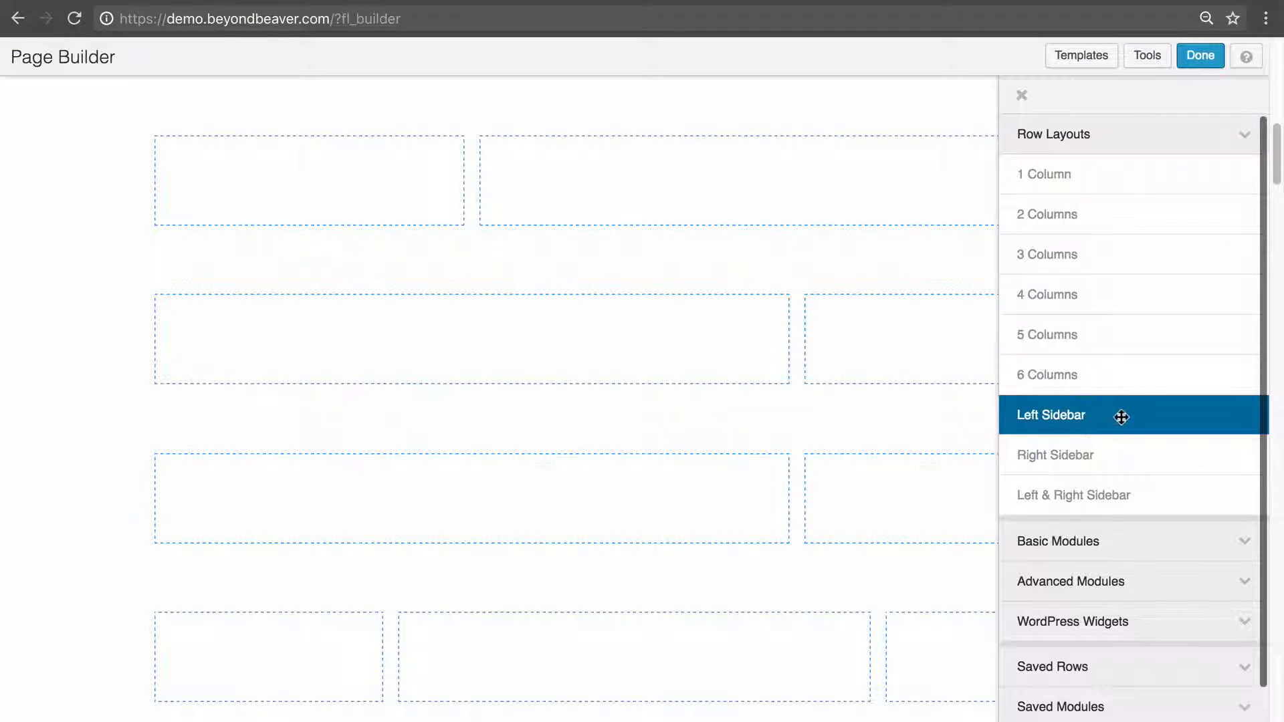